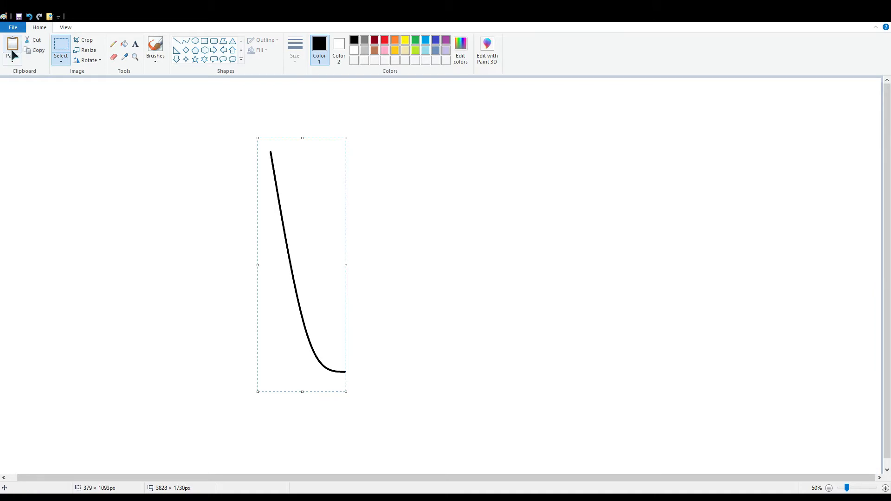
# Paste a copy of the curved cup side, place it beside the original and flip it horizontally.
pyautogui.click(12, 48)
pyautogui.moveTo(46, 209); pyautogui.dragTo(389, 293)
pyautogui.click(88, 60)
pyautogui.click(100, 112)
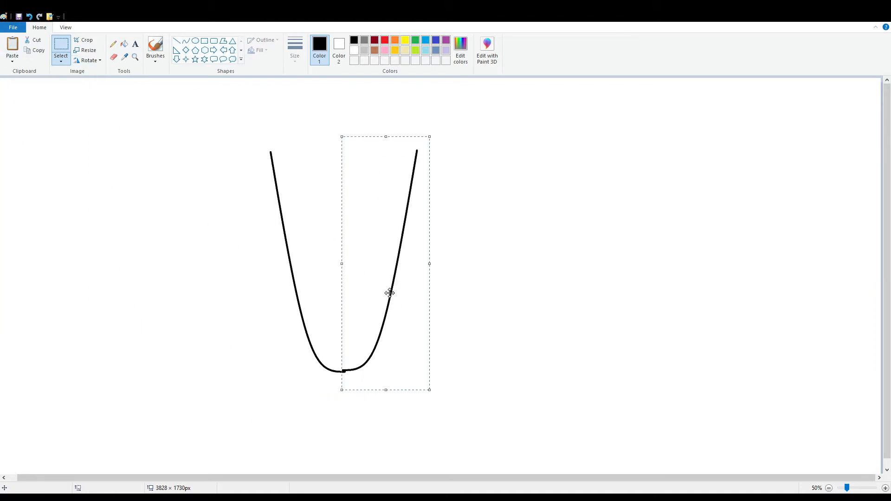
# Nudge the mirrored curve level with the original and rightwards, leaving a wide gap for the cup's base.
pyautogui.press('Down')
pyautogui.press('Down')
pyautogui.press('Down')
pyautogui.press('Right')
pyautogui.press('Right')
pyautogui.press('Right')
pyautogui.press('Right')
pyautogui.press('Right')
pyautogui.press('Right')
pyautogui.press('Right')
pyautogui.press('Right')
pyautogui.press('Right')
pyautogui.press('Right')
pyautogui.press('Right')
pyautogui.press('Right')
pyautogui.press('Right')
pyautogui.press('Right')
pyautogui.press('Right')
pyautogui.press('Right')
pyautogui.press('Right')
pyautogui.press('Right')
pyautogui.press('Right')
pyautogui.press('Right')
pyautogui.press('Right')
pyautogui.press('Right')
pyautogui.press('Right')
pyautogui.press('Right')
pyautogui.press('Right')
pyautogui.press('Right')
pyautogui.press('Right')
pyautogui.press('Right')
pyautogui.press('Right')
pyautogui.press('Right')
pyautogui.press('Right')
pyautogui.press('Right')
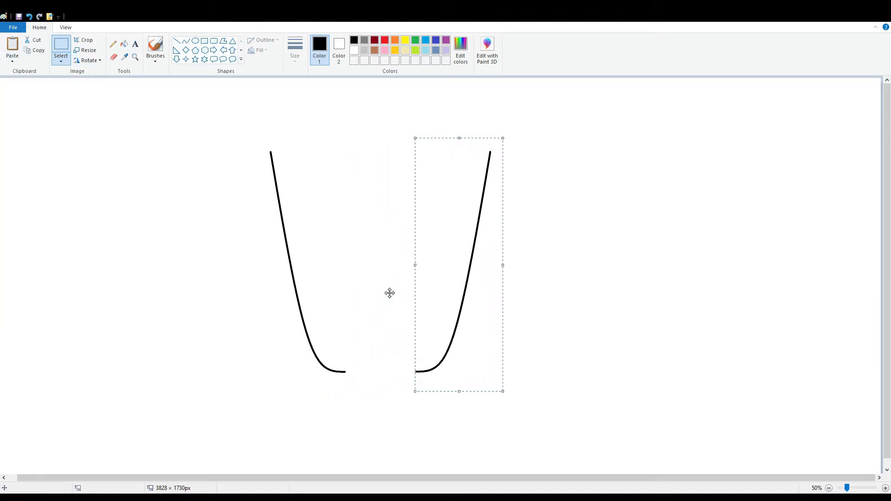
pyautogui.press('Right')
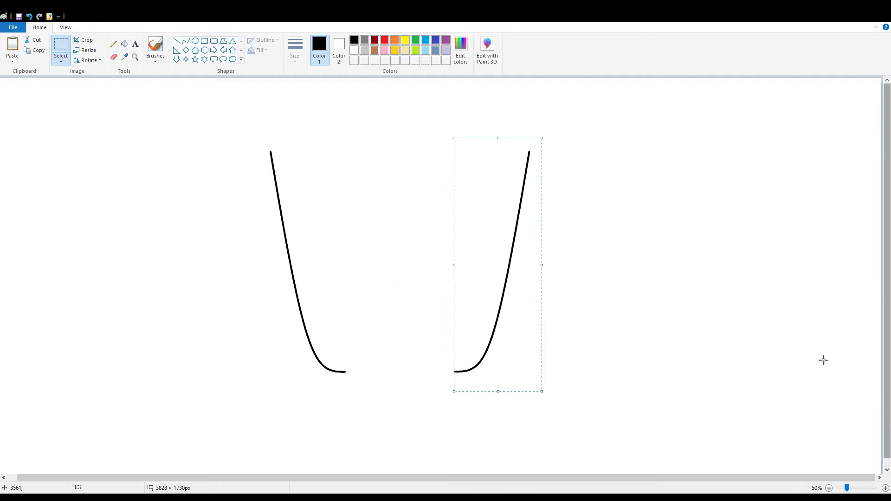
# Draw a straight horizontal base line joining the lower ends of the two curved sides.
pyautogui.click(176, 41)
pyautogui.moveTo(342, 372); pyautogui.dragTo(459, 372)
pyautogui.click(468, 397)
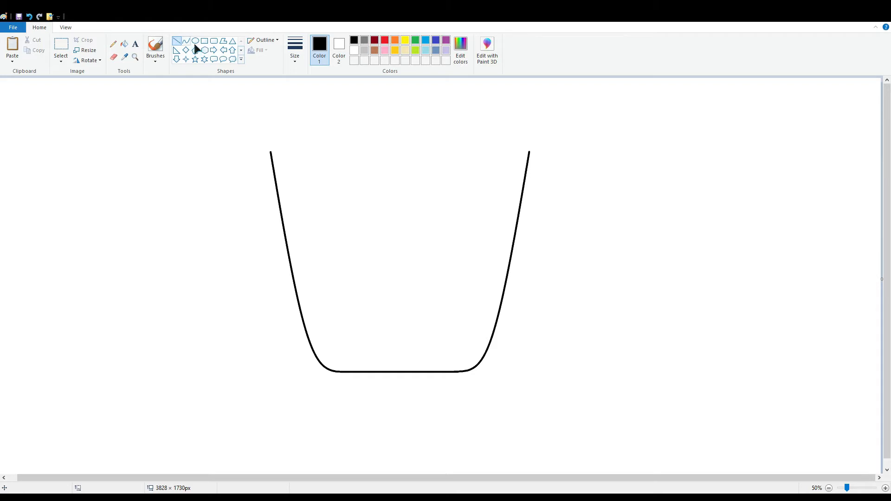
# Select the whole cup outline and move it lower on the canvas to free space above it.
pyautogui.click(61, 45)
pyautogui.moveTo(235, 123); pyautogui.dragTo(539, 397)
pyautogui.moveTo(485, 356); pyautogui.dragTo(490, 417)
pyautogui.click(575, 233)
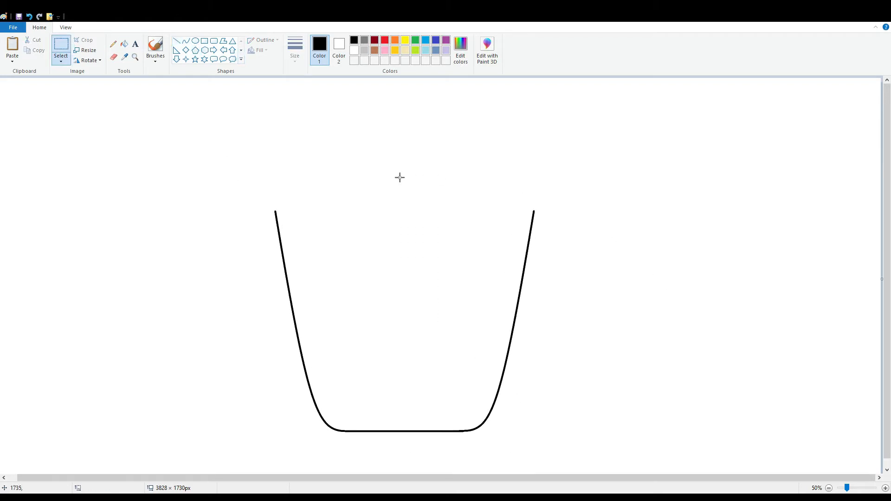
# Draw a horizontal line across the cup's opening, overhanging both sides, and a short outward-slanting line rising from its left end.
pyautogui.click(177, 41)
pyautogui.moveTo(266, 206)
pyautogui.mouseDown()
pyautogui.moveTo(275, 179)
pyautogui.moveTo(253, 182)
pyautogui.moveTo(259, 176)
pyautogui.moveTo(277, 203)
pyautogui.moveTo(550, 304)
pyautogui.mouseUp()
pyautogui.press('Left')
pyautogui.press('Left')
pyautogui.press('Left')
pyautogui.press('Left')
pyautogui.press('Left')
pyautogui.press('Left')
pyautogui.press('Left')
pyautogui.press('Left')
pyautogui.press('Left')
pyautogui.press('Left')
pyautogui.press('Left')
pyautogui.press('Left')
pyautogui.press('Left')
pyautogui.press('Left')
pyautogui.press('Left')
pyautogui.press('Left')
pyautogui.press('Left')
pyautogui.press('Left')
pyautogui.press('Left')
pyautogui.press('Left')
# Copy the short slanted rim line, flip the copy horizontally and place it at the rim's right end.
pyautogui.click(61, 45)
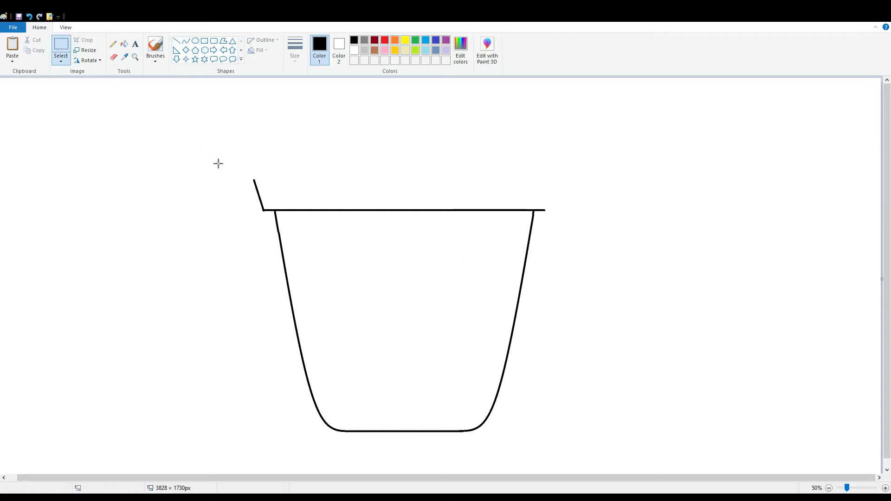
pyautogui.moveTo(225, 163); pyautogui.dragTo(269, 226)
pyautogui.click(37, 50)
pyautogui.click(13, 44)
pyautogui.click(86, 60)
pyautogui.click(96, 112)
pyautogui.moveTo(36, 124); pyautogui.dragTo(566, 203)
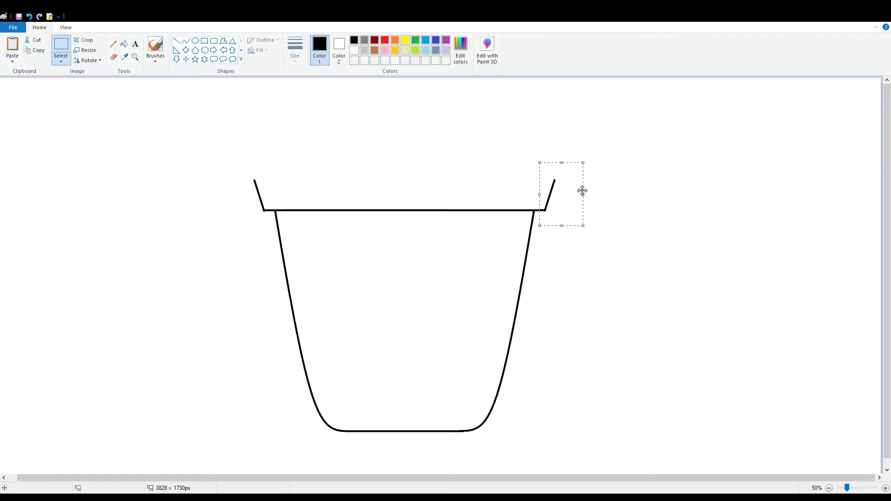
# Close the rim with a horizontal line about 1291 px long and move the whole cup slightly lower.
pyautogui.click(176, 41)
pyautogui.moveTo(254, 180)
pyautogui.mouseDown()
pyautogui.moveTo(326, 197)
pyautogui.moveTo(561, 180)
pyautogui.mouseUp()
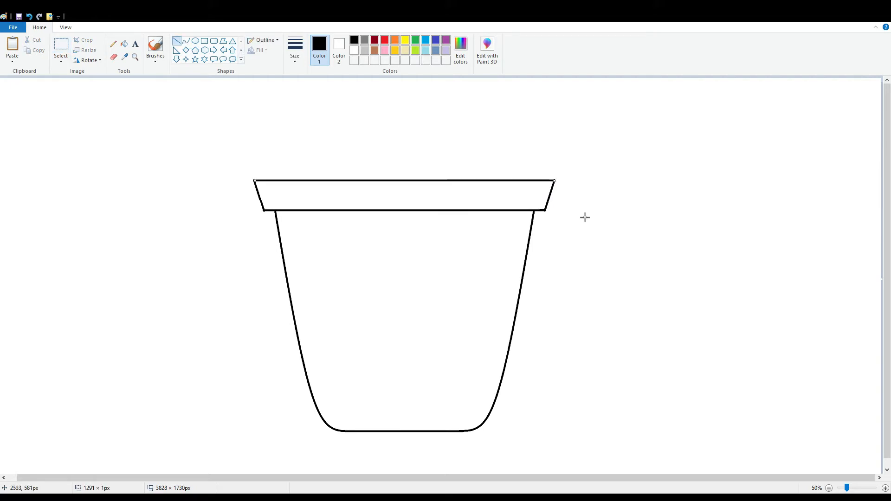
pyautogui.click(61, 45)
pyautogui.moveTo(212, 148); pyautogui.dragTo(582, 459)
pyautogui.moveTo(519, 410); pyautogui.dragTo(526, 431)
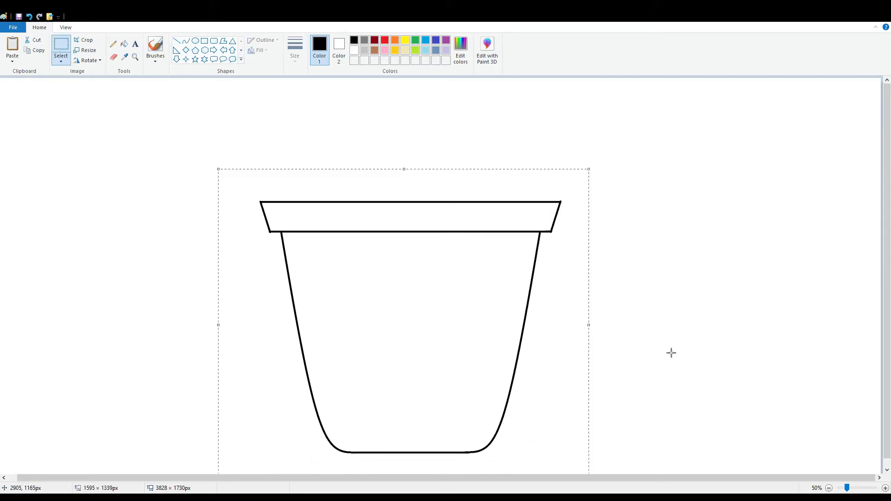
# Draw a curved dome on top of the rim, bending it evenly on both sides and stretching it taller.
pyautogui.click(185, 41)
pyautogui.moveTo(280, 202); pyautogui.dragTo(532, 215)
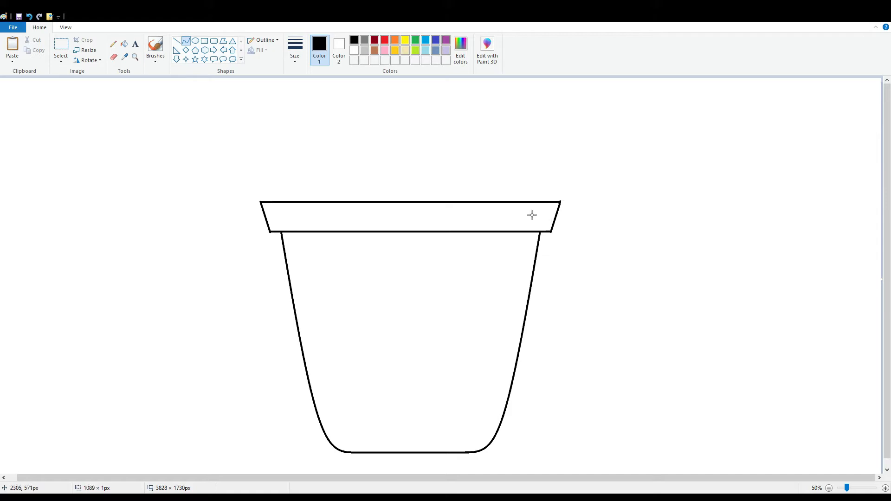
pyautogui.moveTo(297, 161); pyautogui.dragTo(291, 111)
pyautogui.moveTo(506, 222); pyautogui.dragTo(522, 94)
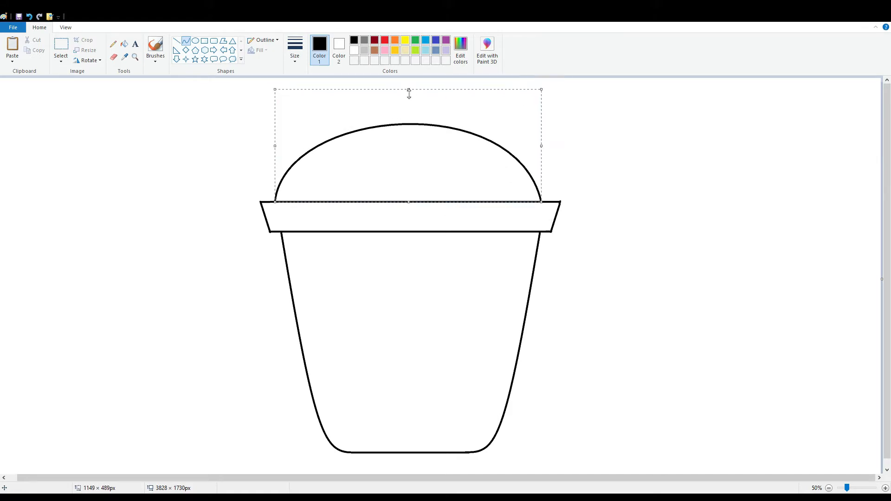
pyautogui.moveTo(409, 93); pyautogui.dragTo(410, 88)
pyautogui.moveTo(543, 143); pyautogui.dragTo(543, 142)
pyautogui.moveTo(408, 84); pyautogui.dragTo(412, 73)
pyautogui.click(712, 192)
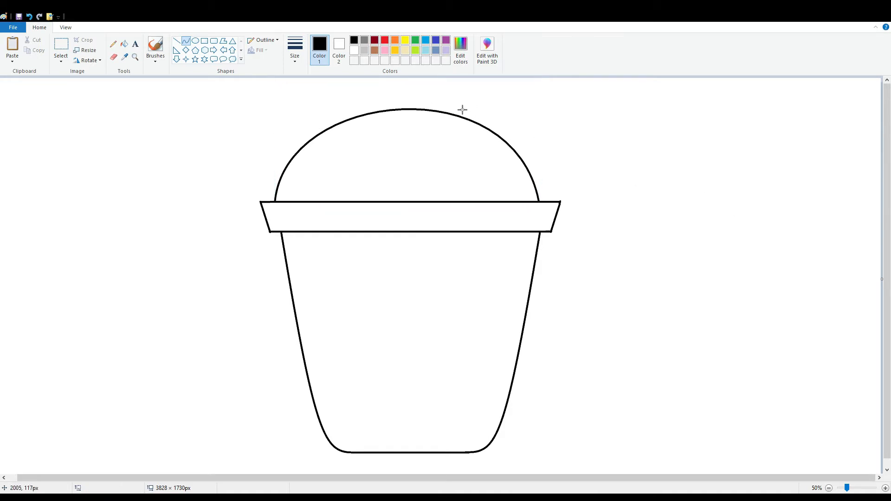
# Draw a circle overlapping the dome's upper right edge as an ear.
pyautogui.moveTo(459, 106); pyautogui.dragTo(490, 133)
pyautogui.hotkey('ctrl', 'z')
pyautogui.click(196, 41)
pyautogui.moveTo(459, 105)
pyautogui.mouseDown()
pyautogui.moveTo(482, 141)
pyautogui.moveTo(506, 153)
pyautogui.moveTo(496, 130)
pyautogui.moveTo(507, 151)
pyautogui.moveTo(496, 127)
pyautogui.moveTo(517, 147)
pyautogui.moveTo(354, 141)
pyautogui.moveTo(500, 129)
pyautogui.mouseUp()
pyautogui.click(551, 123)
# Add a second ear circle, about 205 × 205 px, at the matching spot on the dome's upper left edge.
pyautogui.hotkey('ctrl', 'z')
pyautogui.press('Left')
pyautogui.press('Left')
pyautogui.press('Left')
pyautogui.press('Left')
pyautogui.press('Left')
pyautogui.press('Left')
pyautogui.press('Left')
pyautogui.press('Left')
pyautogui.press('Left')
pyautogui.press('Left')
pyautogui.press('Left')
pyautogui.press('Left')
pyautogui.press('Left')
pyautogui.press('Left')
pyautogui.press('Left')
pyautogui.press('Left')
pyautogui.press('Left')
pyautogui.press('Left')
pyautogui.press('Left')
pyautogui.press('Left')
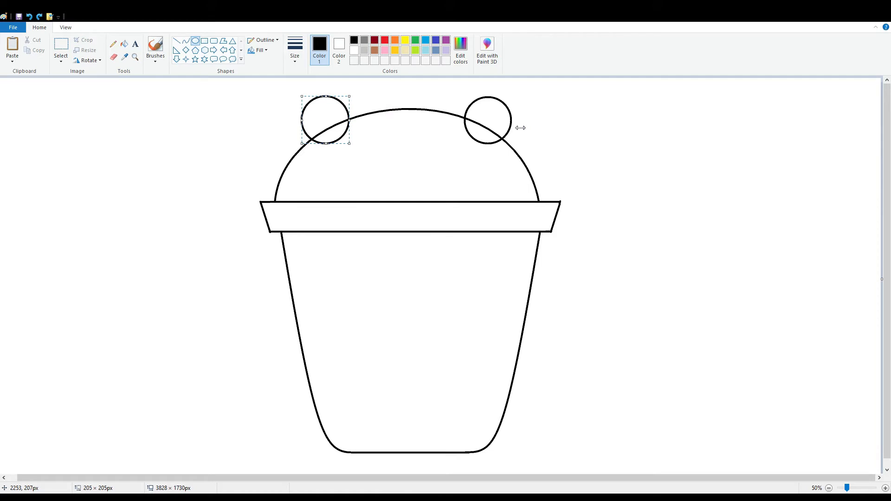
pyautogui.click(643, 129)
# Erase the part of the left ear circle that lies inside the dome.
pyautogui.click(113, 57)
pyautogui.click(860, 488)
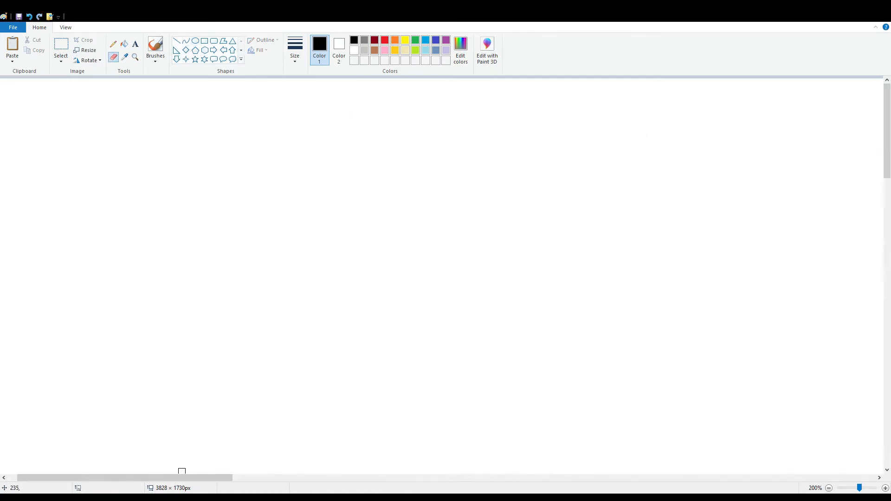
pyautogui.moveTo(181, 478); pyautogui.dragTo(395, 478)
pyautogui.moveTo(385, 335); pyautogui.dragTo(373, 328)
pyautogui.hotkey('ctrl', 'z')
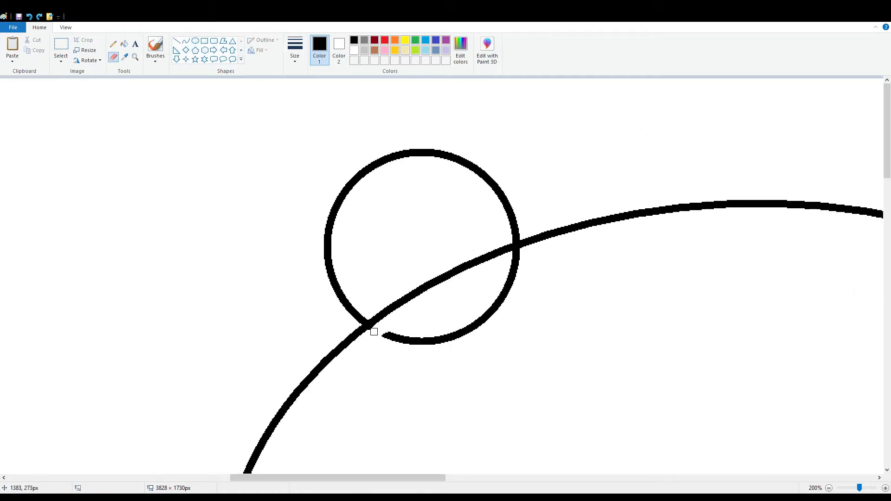
pyautogui.moveTo(390, 334)
pyautogui.mouseDown()
pyautogui.moveTo(423, 343)
pyautogui.moveTo(508, 323)
pyautogui.moveTo(475, 319)
pyautogui.moveTo(505, 285)
pyautogui.mouseUp()
# Erase the part of the right ear circle that lies inside the dome.
pyautogui.moveTo(420, 478); pyautogui.dragTo(621, 477)
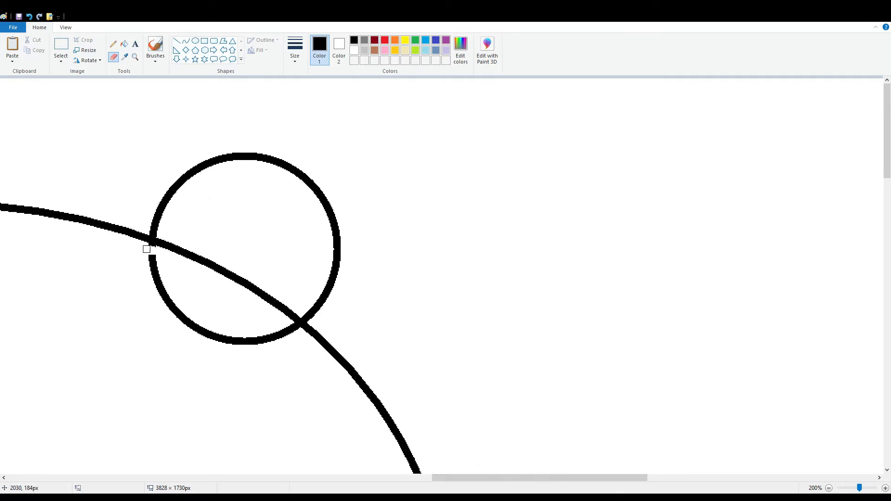
pyautogui.moveTo(147, 250); pyautogui.dragTo(148, 255)
pyautogui.moveTo(294, 327)
pyautogui.mouseDown()
pyautogui.moveTo(285, 338)
pyautogui.moveTo(278, 328)
pyautogui.moveTo(186, 319)
pyautogui.moveTo(162, 290)
pyautogui.mouseUp()
pyautogui.hotkey('ctrl', 'z')
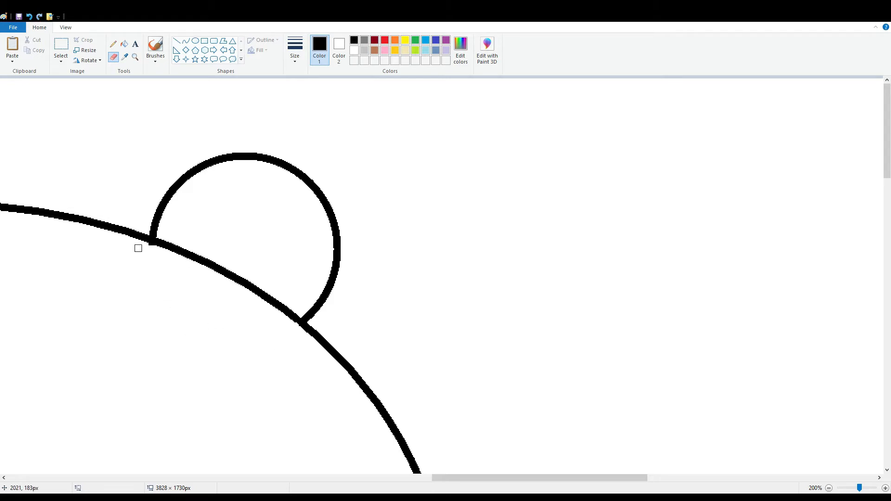
# Fill the dome with a pale cream colour.
pyautogui.moveTo(532, 478); pyautogui.dragTo(362, 478)
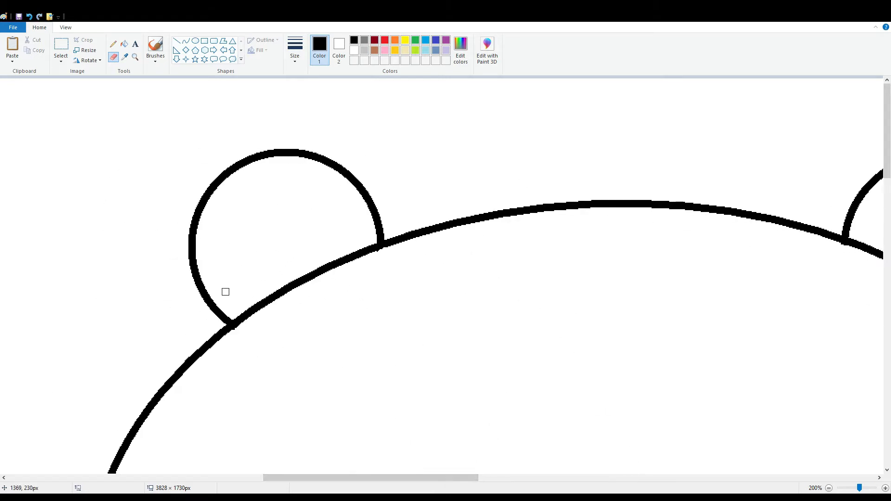
pyautogui.click(406, 49)
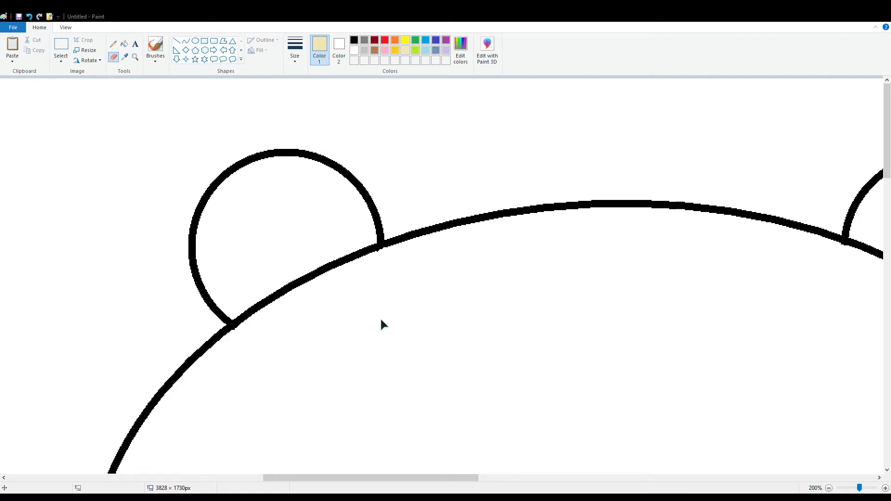
pyautogui.click(124, 43)
pyautogui.click(333, 263)
pyautogui.scroll(-3, 602, 336)
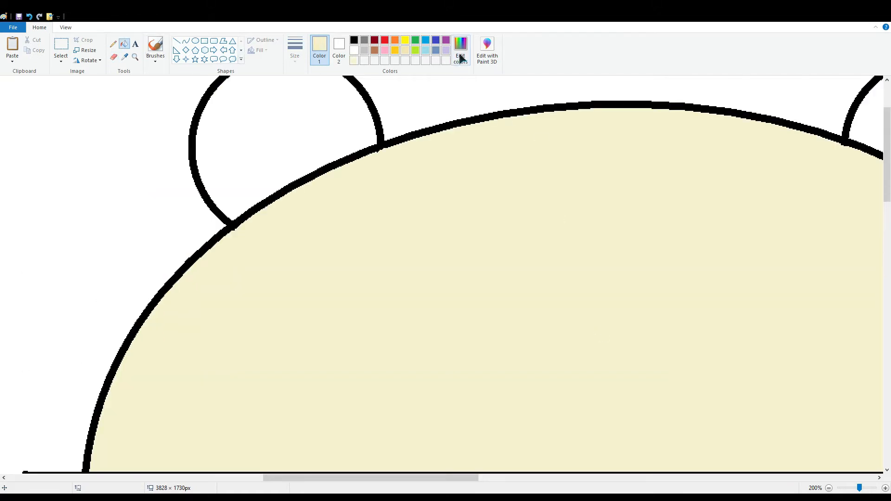
# Choose a slightly darker tan custom colour and fill both ears with it.
pyautogui.click(359, 328)
pyautogui.scroll(3, 359, 321)
pyautogui.click(288, 174)
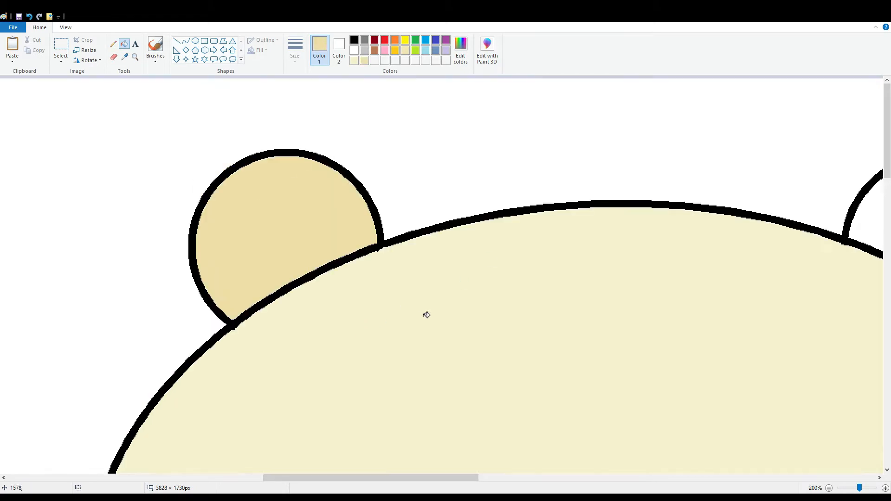
pyautogui.click(869, 216)
# Draw a white curved line along the inner left edge of the left ear.
pyautogui.click(186, 40)
pyautogui.click(354, 50)
pyautogui.moveTo(214, 280); pyautogui.dragTo(274, 170)
pyautogui.moveTo(218, 230); pyautogui.dragTo(210, 237)
pyautogui.moveTo(277, 224); pyautogui.dragTo(266, 223)
pyautogui.click(304, 210)
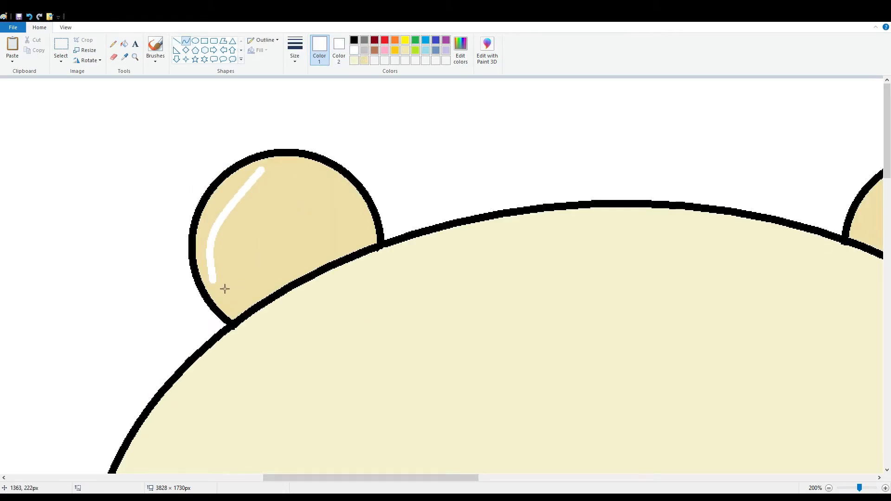
# Close the left ear's highlight with further white curves and fill the shape with white.
pyautogui.moveTo(214, 281); pyautogui.dragTo(245, 253)
pyautogui.moveTo(236, 270)
pyautogui.mouseDown()
pyautogui.moveTo(248, 281)
pyautogui.moveTo(262, 171)
pyautogui.mouseUp()
pyautogui.click(273, 249)
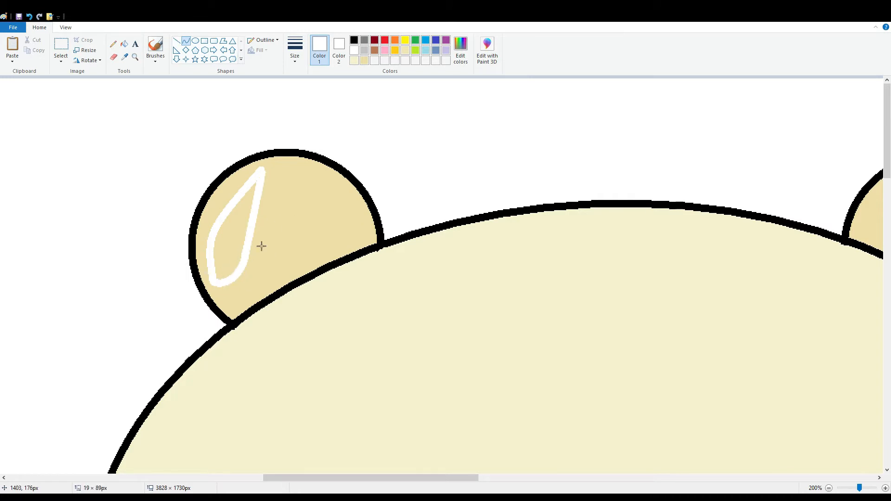
pyautogui.moveTo(251, 236); pyautogui.dragTo(239, 229)
pyautogui.click(167, 85)
pyautogui.click(125, 45)
pyautogui.click(227, 248)
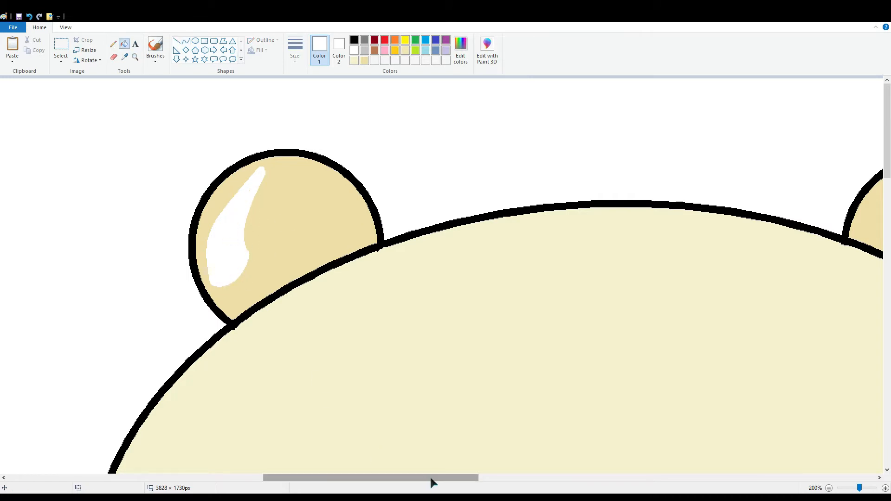
# Draw a white curved line inside the right ear, bowed towards its outer edge.
pyautogui.moveTo(429, 478); pyautogui.dragTo(570, 478)
pyautogui.click(186, 41)
pyautogui.moveTo(364, 167); pyautogui.dragTo(417, 292)
pyautogui.moveTo(409, 248); pyautogui.dragTo(424, 230)
pyautogui.moveTo(422, 266); pyautogui.dragTo(441, 241)
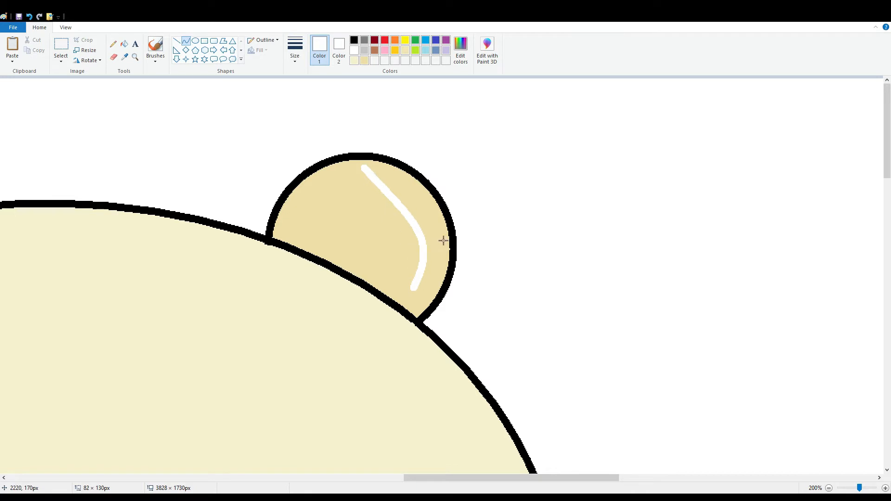
# Close the right ear's highlight with a second, more strongly bowed white curve and fill it with white.
pyautogui.moveTo(364, 165)
pyautogui.mouseDown()
pyautogui.moveTo(450, 271)
pyautogui.moveTo(413, 288)
pyautogui.mouseUp()
pyautogui.moveTo(416, 232); pyautogui.dragTo(435, 203)
pyautogui.moveTo(438, 259); pyautogui.dragTo(420, 223)
pyautogui.click(124, 44)
pyautogui.click(410, 211)
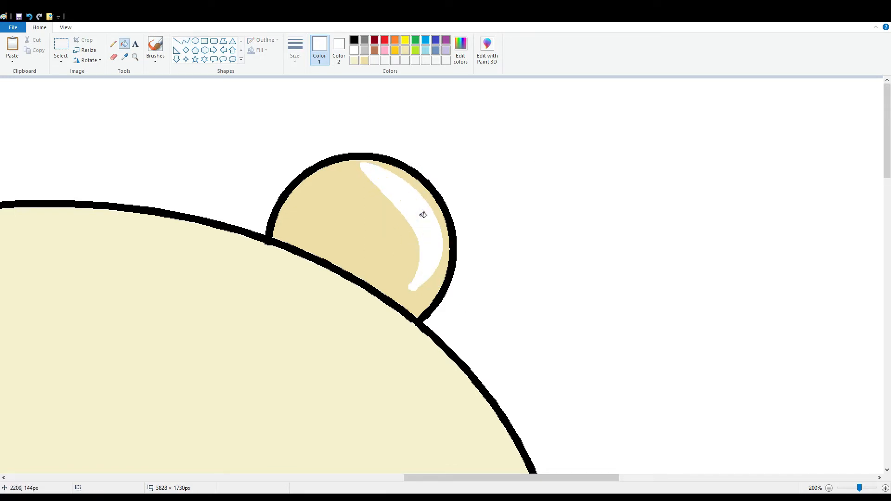
# Draw a thin black arc about 154 px wide, bowed upwards, near the middle of the dome.
pyautogui.scroll(-3, 372, 377)
pyautogui.click(830, 488)
pyautogui.moveTo(541, 478); pyautogui.dragTo(360, 478)
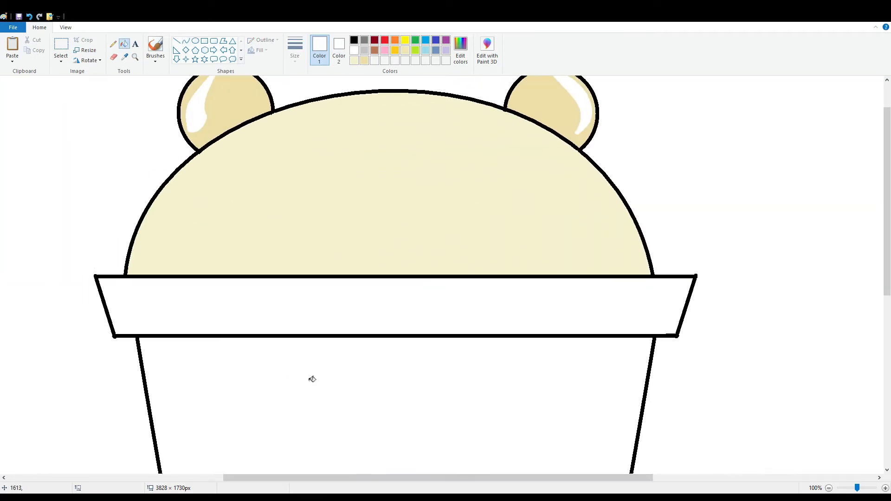
pyautogui.click(186, 41)
pyautogui.click(354, 40)
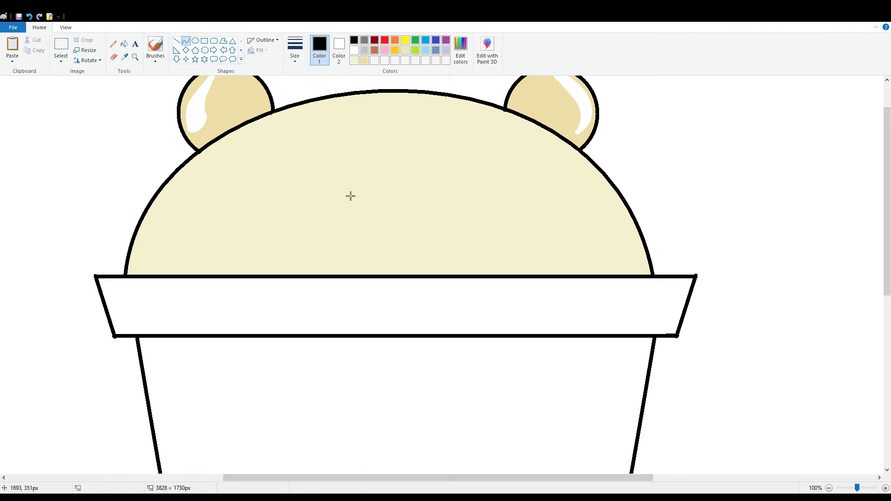
pyautogui.moveTo(355, 194)
pyautogui.mouseDown()
pyautogui.moveTo(420, 194)
pyautogui.moveTo(402, 175)
pyautogui.moveTo(427, 183)
pyautogui.mouseUp()
pyautogui.moveTo(392, 169); pyautogui.dragTo(410, 202)
pyautogui.click(295, 49)
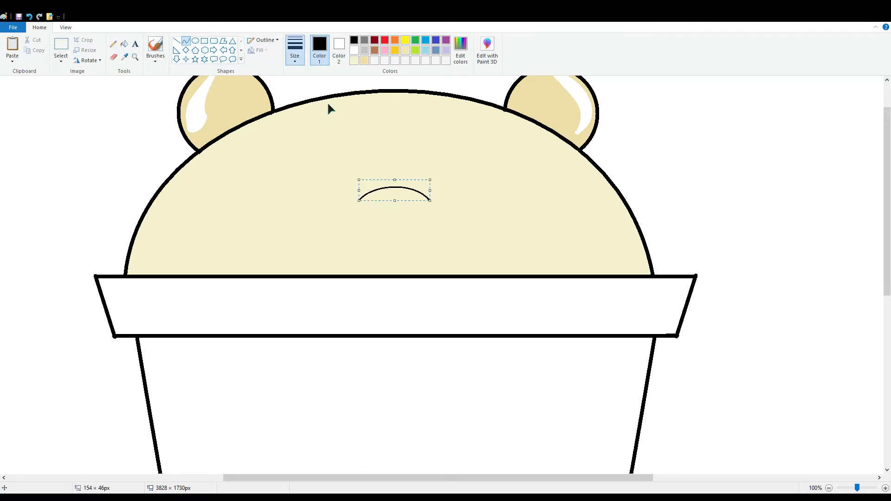
pyautogui.click(327, 108)
pyautogui.click(472, 247)
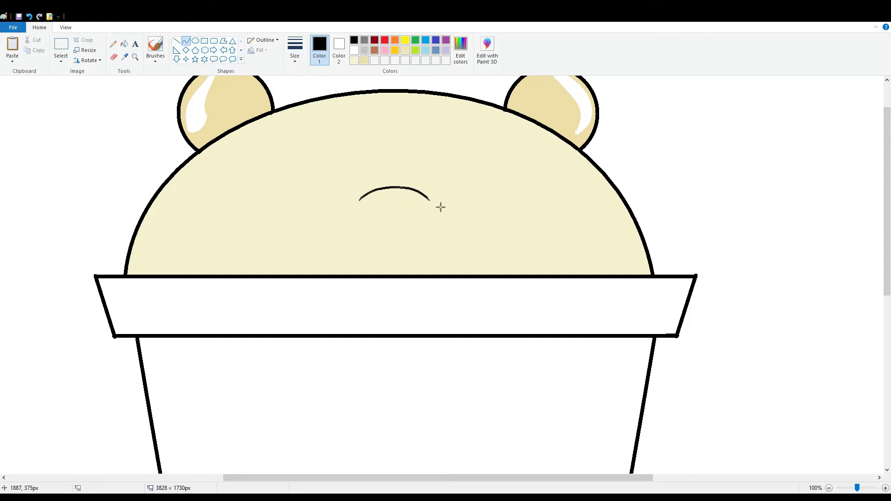
# Draw a black curved line from the arc's right end down to the cup rim, bowed outwards to the right.
pyautogui.moveTo(436, 203); pyautogui.dragTo(490, 276)
pyautogui.click(498, 207)
pyautogui.moveTo(539, 246); pyautogui.dragTo(520, 255)
pyautogui.click(604, 194)
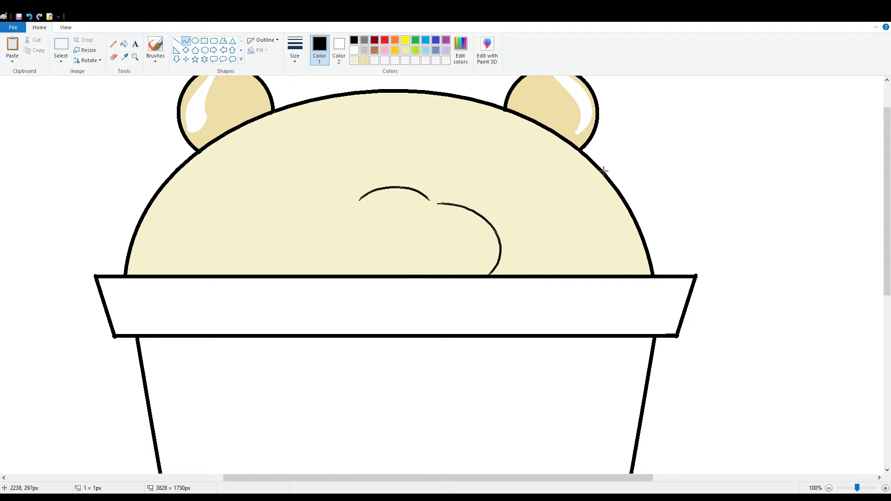
# Draw a solid black horizontal ellipse about 121 × 70 px as the nose below the short arc.
pyautogui.click(195, 41)
pyautogui.click(339, 49)
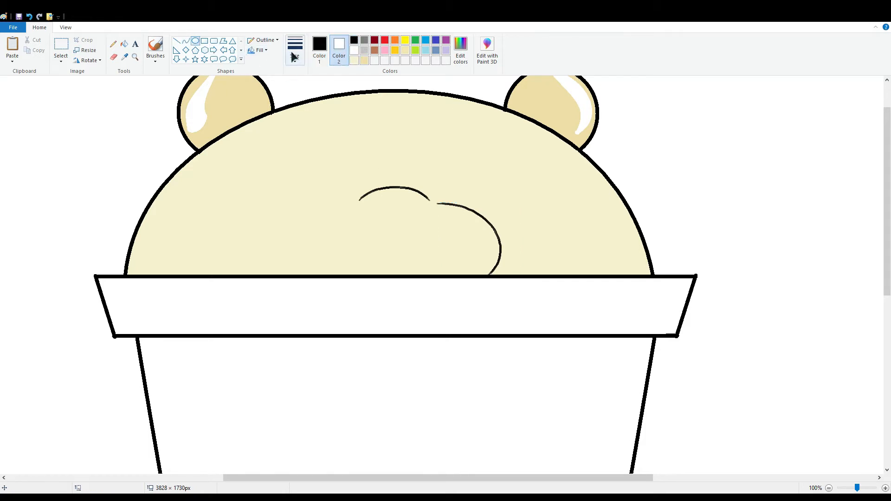
pyautogui.moveTo(384, 224); pyautogui.dragTo(436, 248)
pyautogui.click(354, 39)
pyautogui.moveTo(455, 243); pyautogui.dragTo(434, 241)
pyautogui.moveTo(406, 258); pyautogui.dragTo(419, 251)
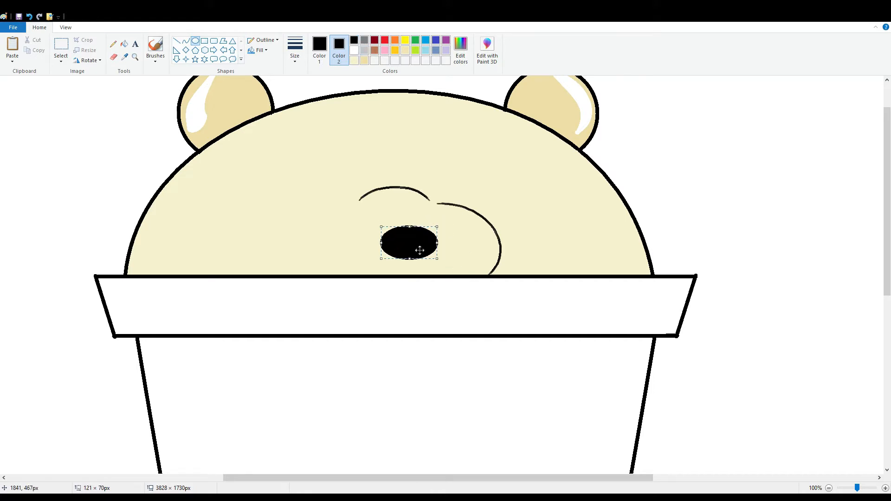
# Draw a solid black upright ellipse about 57 × 79 px as an eye and place it on the white area right of the dome.
pyautogui.moveTo(463, 169); pyautogui.dragTo(483, 203)
pyautogui.moveTo(473, 186)
pyautogui.mouseDown()
pyautogui.moveTo(446, 178)
pyautogui.moveTo(458, 198)
pyautogui.moveTo(461, 181)
pyautogui.mouseUp()
pyautogui.moveTo(454, 183); pyautogui.dragTo(459, 183)
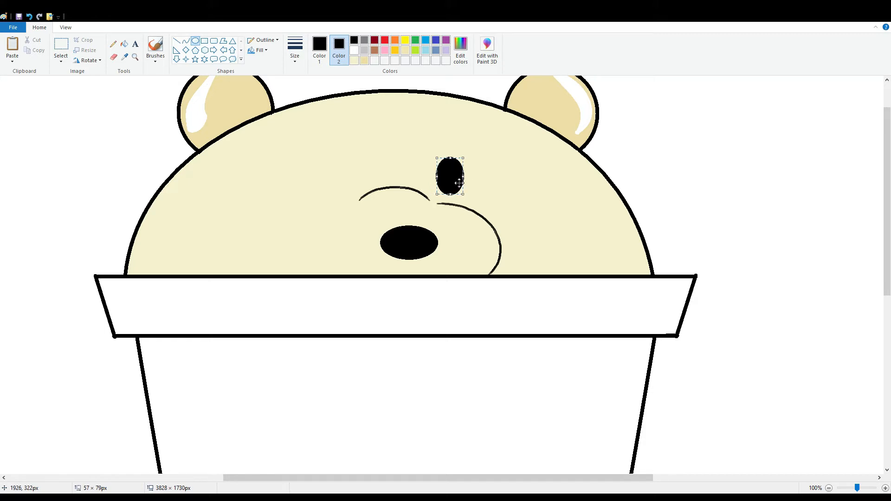
pyautogui.moveTo(455, 180); pyautogui.dragTo(713, 200)
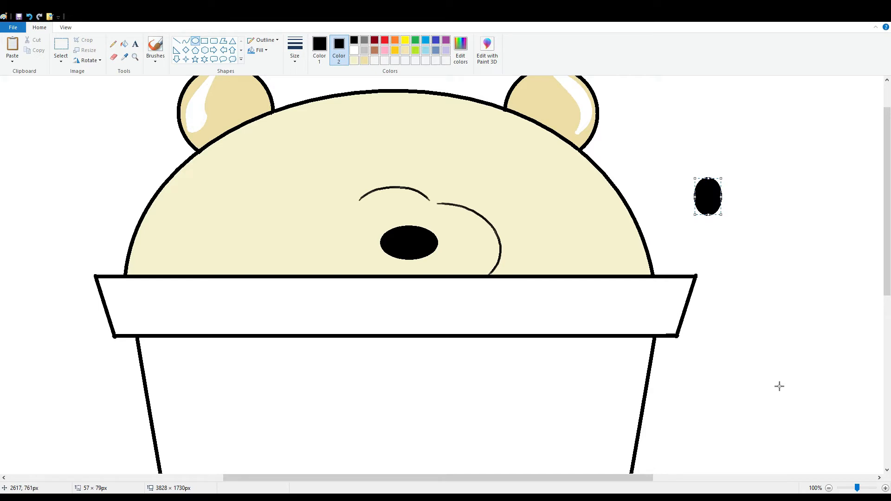
# Select the black eye and move it onto the dome, above the right end of the short arc.
pyautogui.click(61, 47)
pyautogui.click(355, 50)
pyautogui.moveTo(673, 145); pyautogui.dragTo(738, 233)
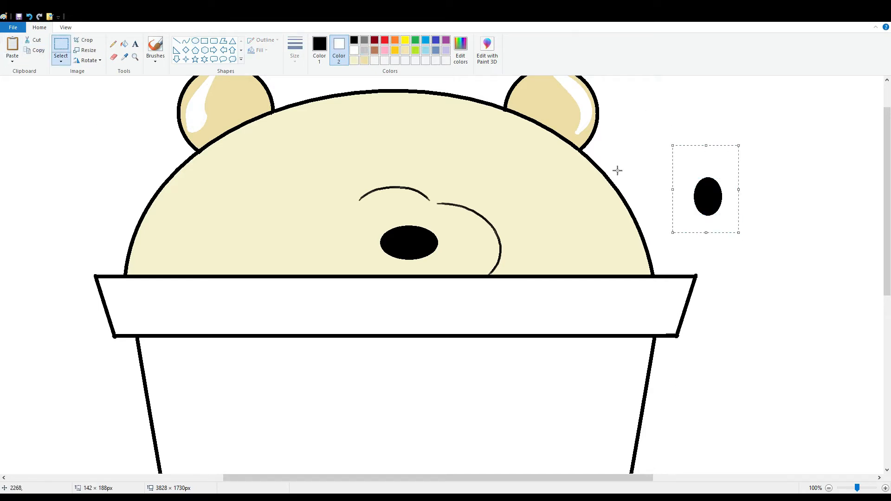
pyautogui.moveTo(719, 193); pyautogui.dragTo(462, 176)
# Copy the eye and place the duplicate level with it, left of the short arc.
pyautogui.click(37, 51)
pyautogui.click(12, 45)
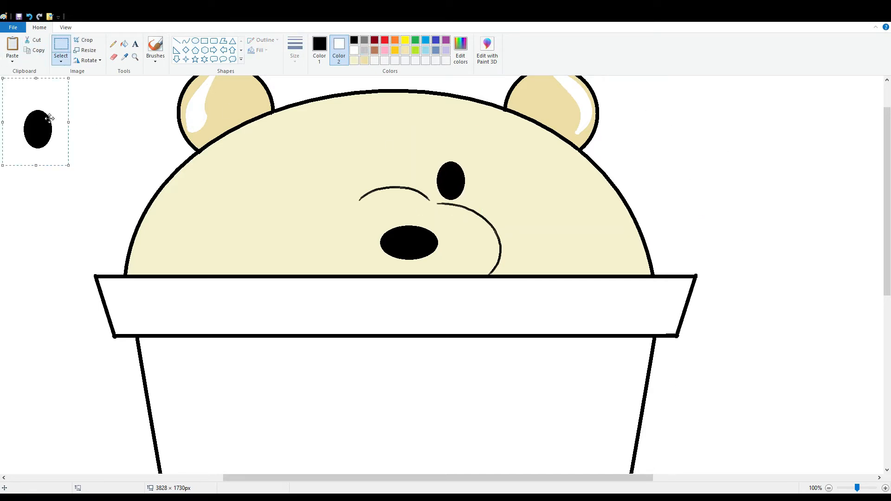
pyautogui.moveTo(50, 119); pyautogui.dragTo(468, 169)
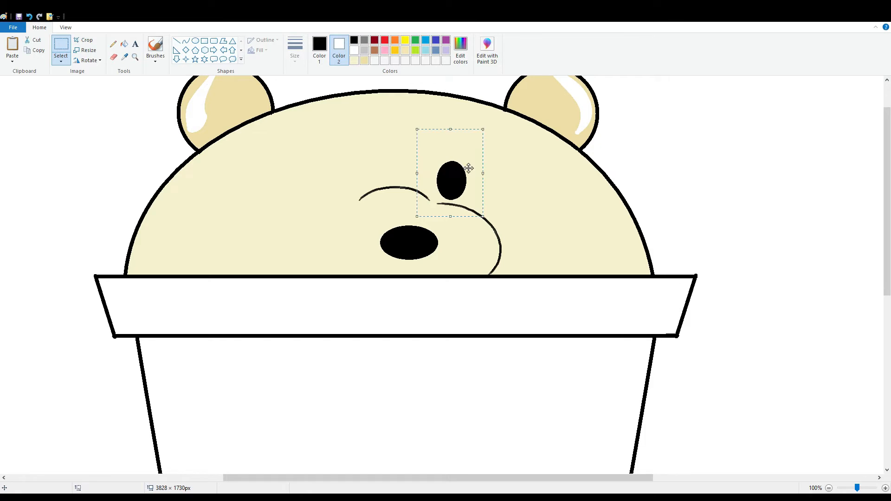
pyautogui.press('Left')
pyautogui.press('Left')
pyautogui.press('Left')
pyautogui.press('Down')
pyautogui.press('Left')
pyautogui.press('Left')
pyautogui.press('Left')
pyautogui.press('Left')
pyautogui.press('Left')
pyautogui.press('Left')
pyautogui.press('Left')
pyautogui.press('Left')
pyautogui.press('Left')
pyautogui.press('Left')
pyautogui.press('Left')
pyautogui.press('Left')
pyautogui.press('Left')
pyautogui.press('Left')
pyautogui.press('Left')
pyautogui.press('Left')
pyautogui.press('Left')
pyautogui.press('Left')
pyautogui.press('Left')
pyautogui.press('Left')
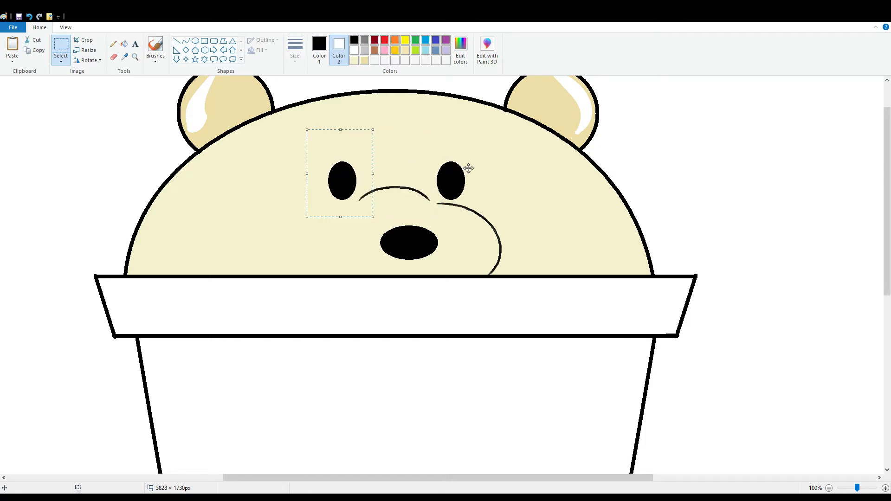
pyautogui.click(469, 169)
# Draw a light grey slanted line down from the rim, just inside the cup's left side.
pyautogui.scroll(2, 455, 279)
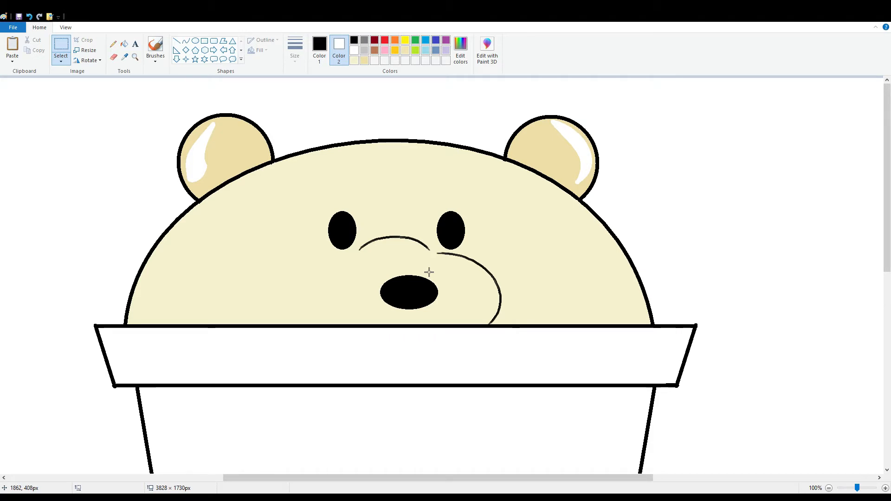
pyautogui.scroll(-10, 429, 272)
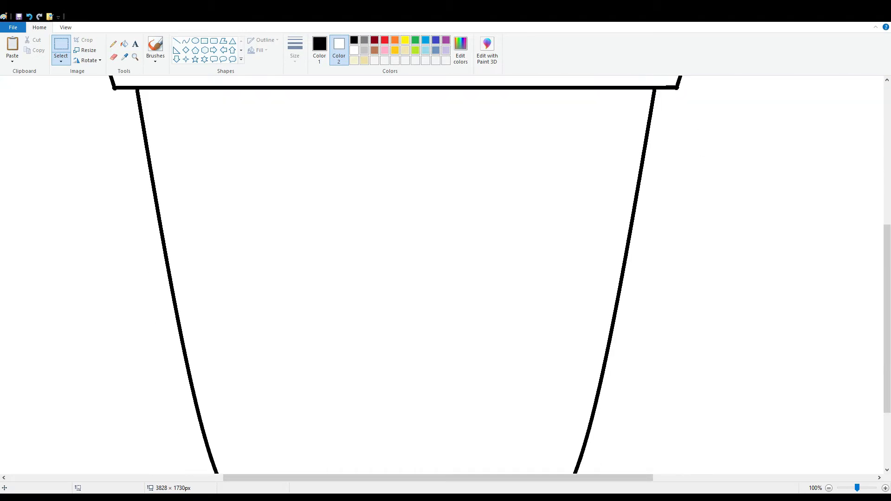
pyautogui.click(176, 41)
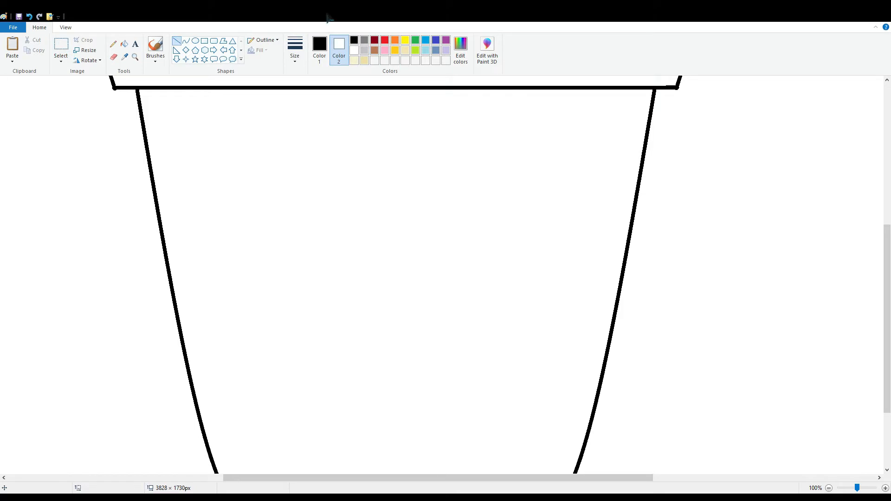
pyautogui.click(365, 50)
pyautogui.moveTo(171, 89)
pyautogui.mouseDown()
pyautogui.moveTo(194, 198)
pyautogui.moveTo(161, 90)
pyautogui.mouseUp()
# Copy the grey line, flip it horizontally and place it at the same height inside the cup's right side.
pyautogui.click(61, 47)
pyautogui.hotkey('ctrl', 'c')
pyautogui.click(13, 45)
pyautogui.moveTo(26, 102); pyautogui.dragTo(203, 137)
pyautogui.click(88, 60)
pyautogui.click(117, 114)
pyautogui.press('Up')
pyautogui.press('Right')
pyautogui.press('Right')
pyautogui.press('Right')
pyautogui.press('Right')
pyautogui.press('Right')
pyautogui.press('Right')
pyautogui.press('Right')
pyautogui.press('Right')
pyautogui.press('Right')
pyautogui.press('Right')
pyautogui.press('Right')
pyautogui.press('Right')
pyautogui.press('Right')
pyautogui.press('Right')
pyautogui.press('Right')
pyautogui.press('Right')
pyautogui.press('Right')
pyautogui.press('Right')
pyautogui.press('Right')
pyautogui.press('Right')
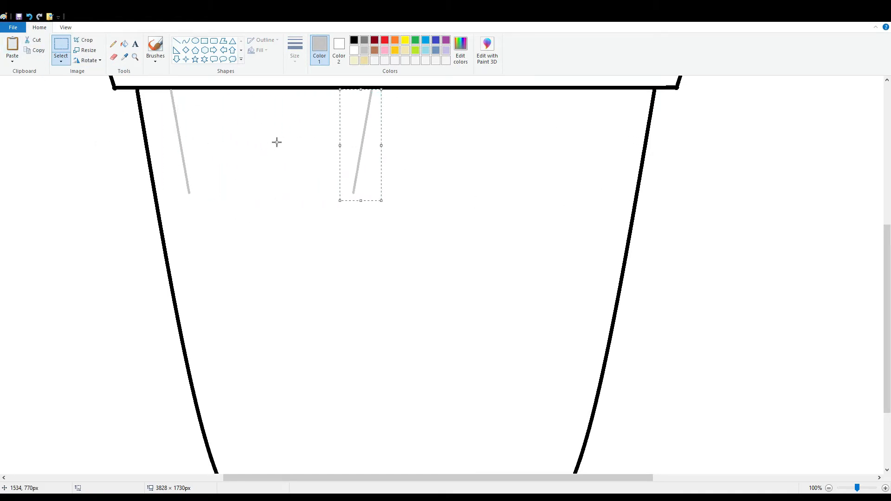
pyautogui.press('Right')
pyautogui.press('Right')
pyautogui.press('Right')
pyautogui.press('Right')
pyautogui.press('Right')
pyautogui.press('Right')
pyautogui.press('Right')
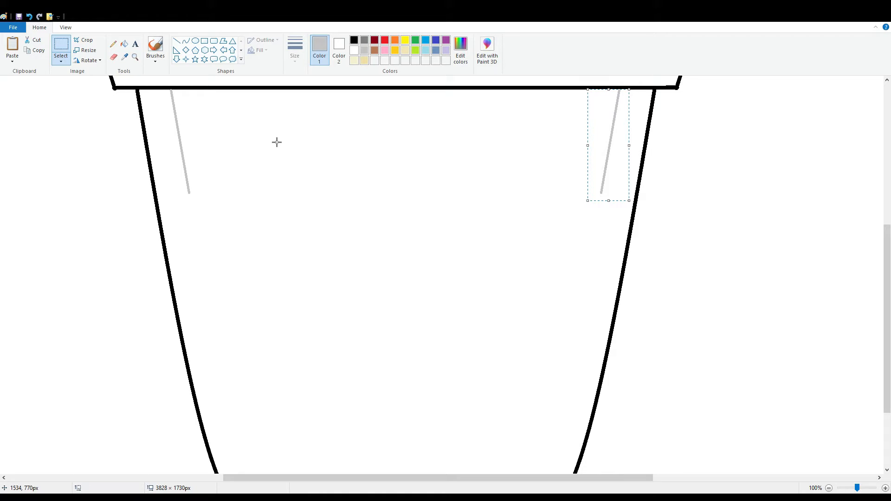
pyautogui.press('Escape')
# Draw a black slanted line about 85 × 432 px downwards from the lower end of the left grey line.
pyautogui.click(177, 41)
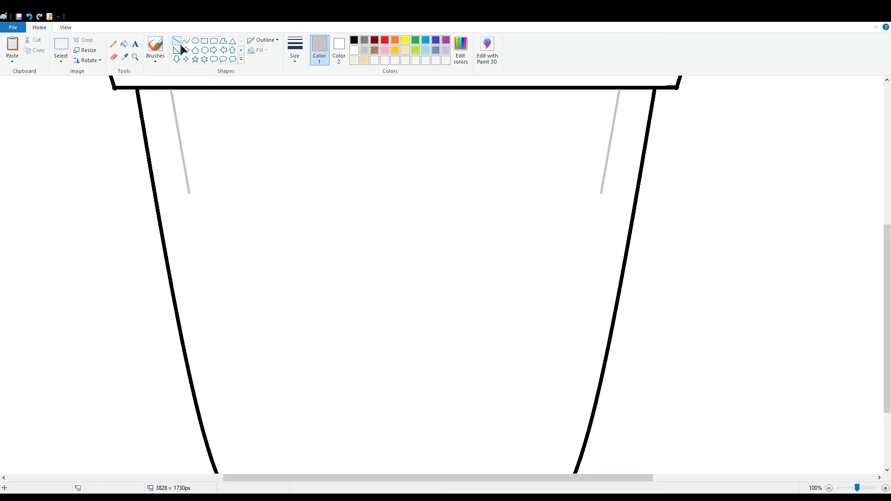
pyautogui.click(354, 41)
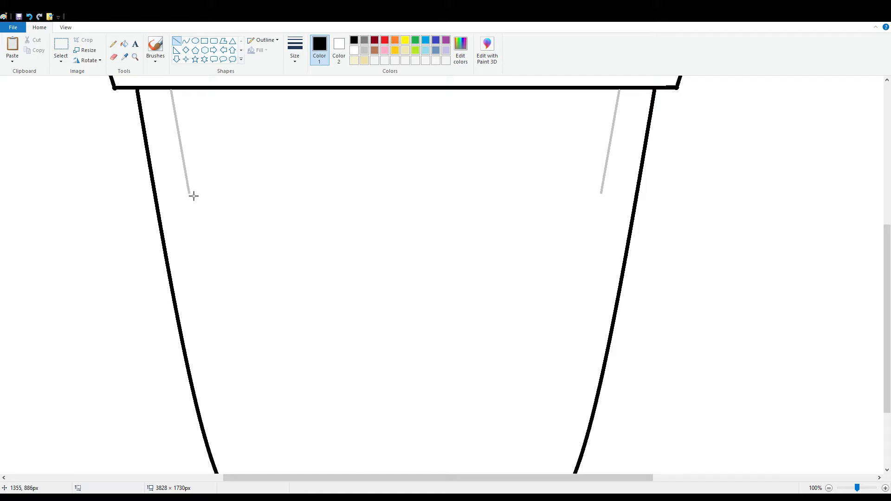
pyautogui.moveTo(189, 194); pyautogui.dragTo(228, 395)
pyautogui.scroll(-3, 234, 316)
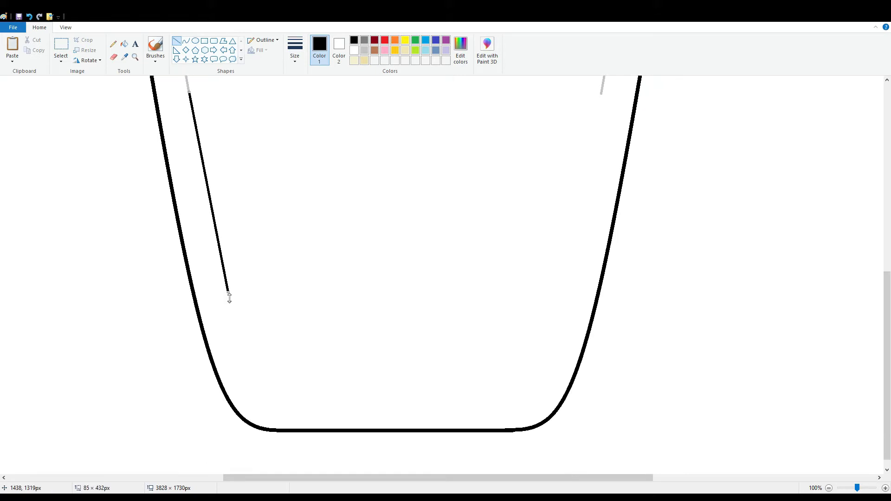
pyautogui.click(324, 342)
pyautogui.scroll(3, 324, 342)
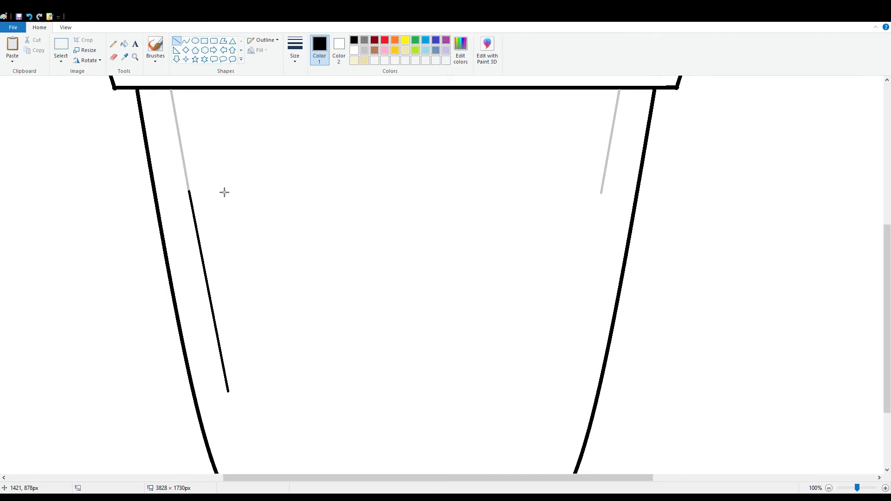
# Copy the black slanted line, flip it horizontally and attach it below the right grey line.
pyautogui.click(61, 46)
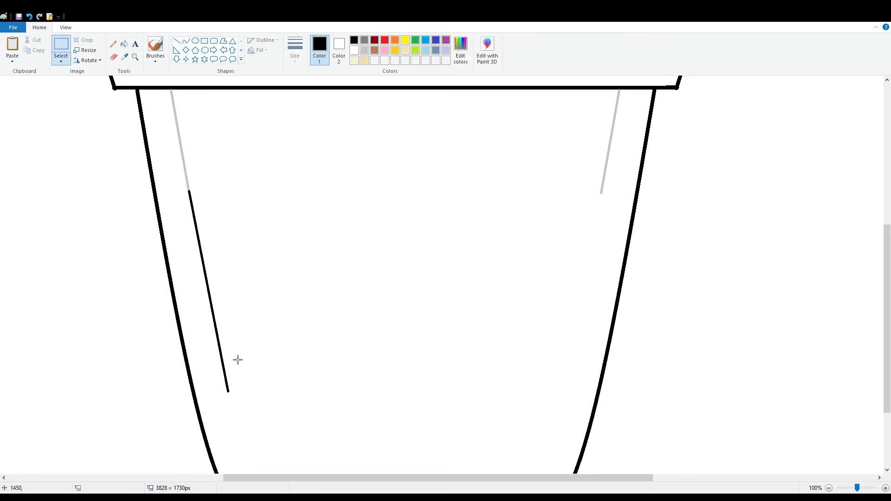
pyautogui.click(61, 61)
pyautogui.click(74, 83)
pyautogui.moveTo(192, 228)
pyautogui.mouseDown()
pyautogui.moveTo(227, 224)
pyautogui.moveTo(190, 233)
pyautogui.mouseUp()
pyautogui.hotkey('ctrl', 'c')
pyautogui.hotkey('ctrl', 'v')
pyautogui.click(88, 61)
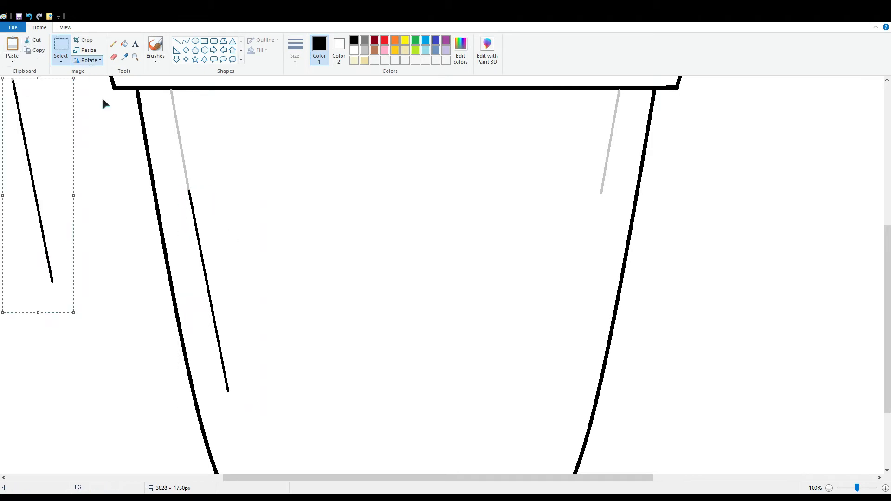
pyautogui.click(103, 111)
pyautogui.moveTo(33, 152)
pyautogui.mouseDown()
pyautogui.moveTo(551, 302)
pyautogui.moveTo(571, 267)
pyautogui.mouseUp()
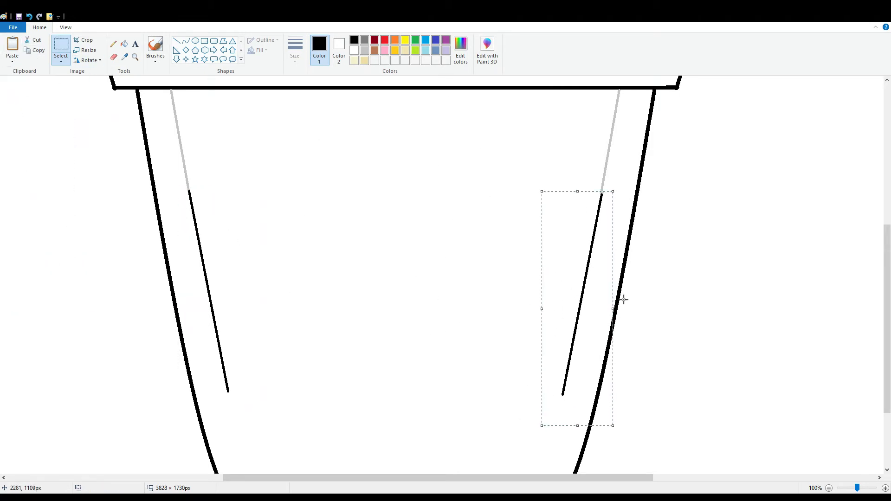
pyautogui.click(623, 299)
# Draw a black curve from the left slanted line's lower end, rounding inwards along the cup's bottom left corner.
pyautogui.scroll(-5, 661, 324)
pyautogui.click(185, 41)
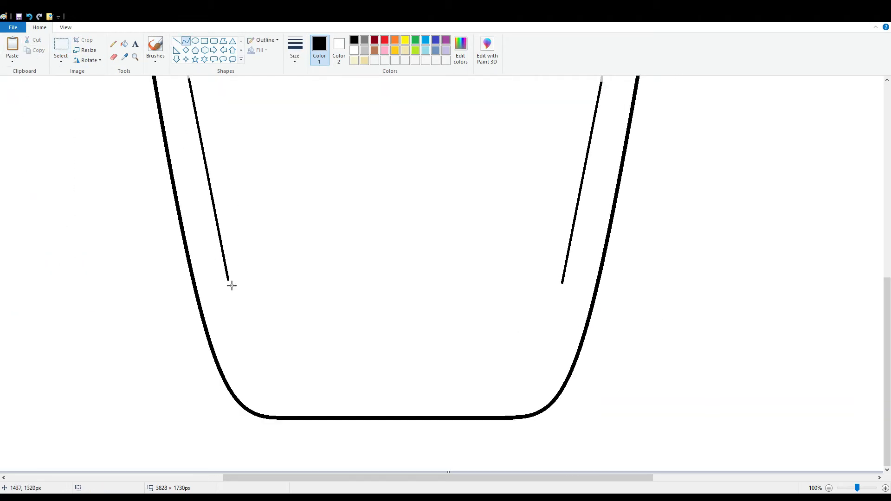
pyautogui.moveTo(232, 284)
pyautogui.mouseDown()
pyautogui.moveTo(298, 402)
pyautogui.moveTo(313, 402)
pyautogui.moveTo(249, 392)
pyautogui.moveTo(269, 399)
pyautogui.moveTo(256, 387)
pyautogui.mouseUp()
pyautogui.moveTo(232, 338); pyautogui.dragTo(234, 337)
pyautogui.click(275, 410)
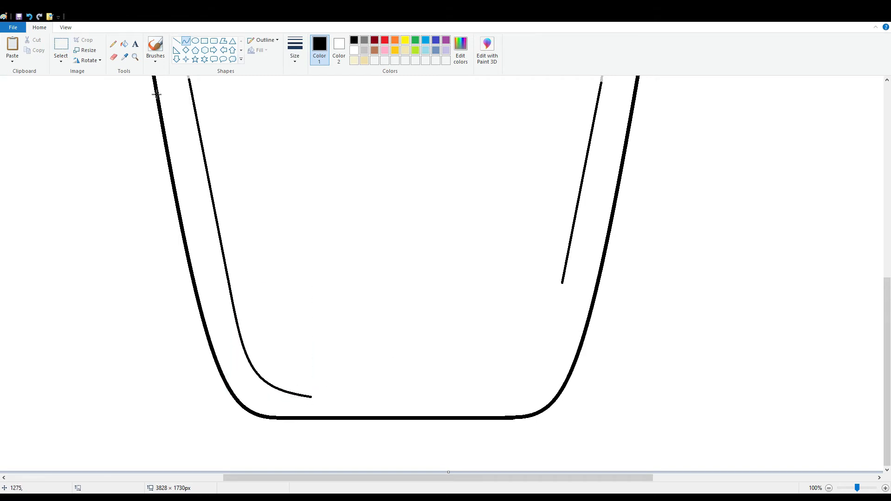
# Trim and level out the corner curve's end, and extend it with a horizontal black line about 438 px long above the cup's base.
pyautogui.click(114, 57)
pyautogui.click(185, 41)
pyautogui.moveTo(273, 387); pyautogui.dragTo(407, 385)
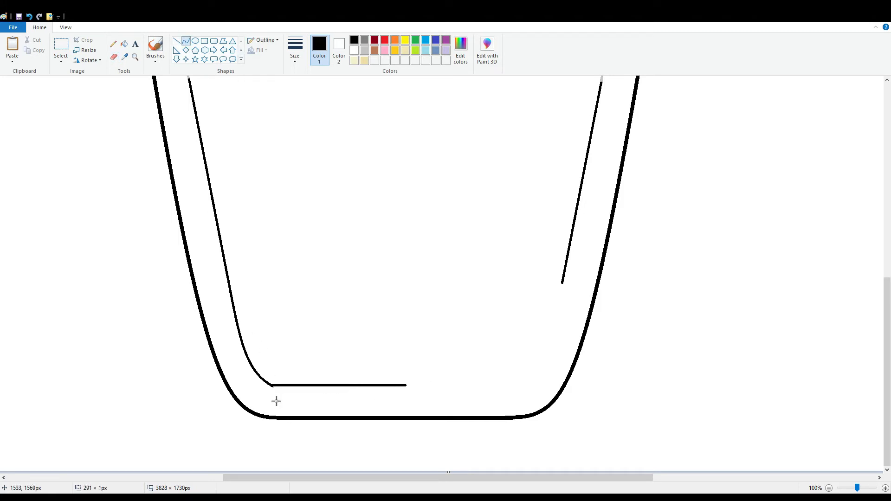
pyautogui.moveTo(277, 403); pyautogui.dragTo(331, 387)
pyautogui.click(114, 57)
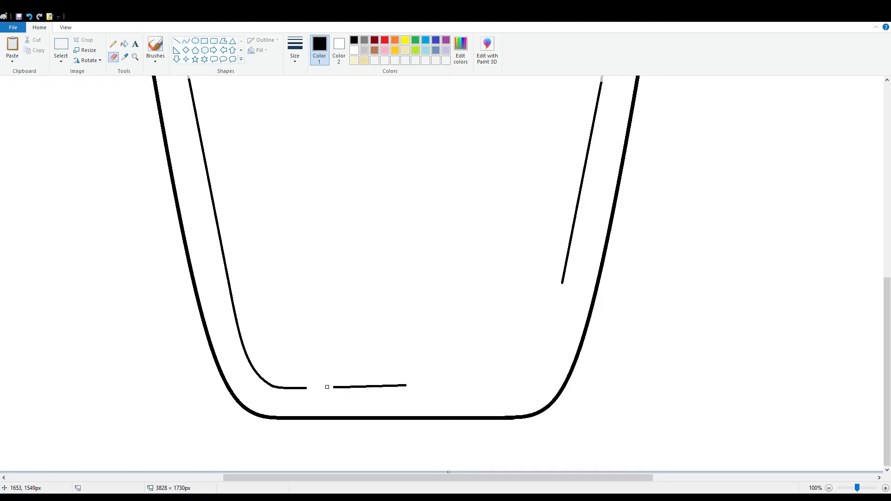
pyautogui.click(176, 41)
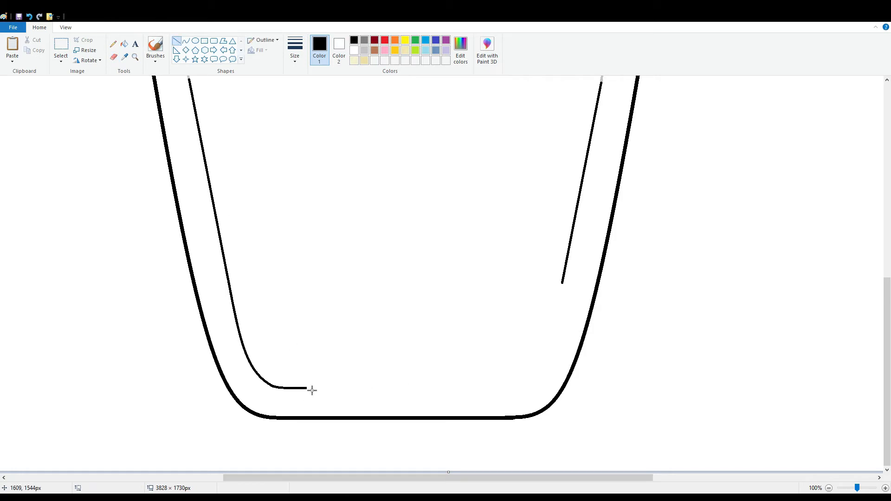
pyautogui.moveTo(307, 389); pyautogui.dragTo(511, 388)
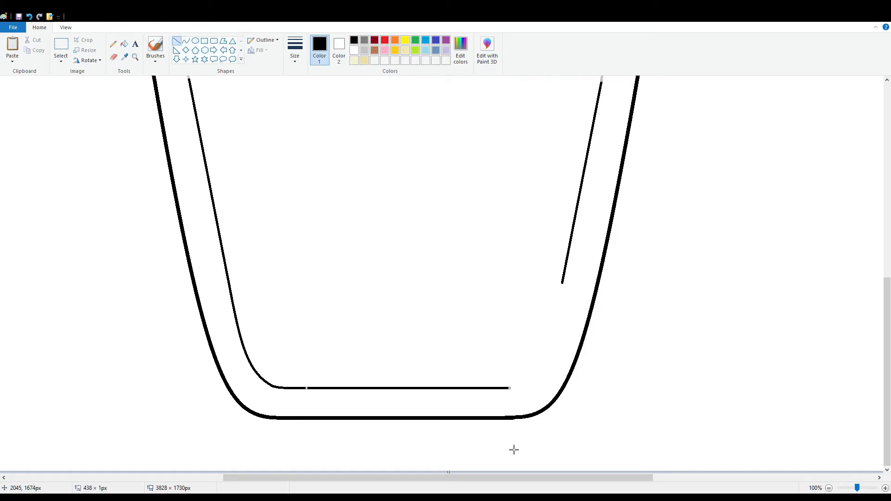
# Copy the rounded left corner of the inner outline, flip it horizontally and attach it to the base line's right end.
pyautogui.click(68, 50)
pyautogui.moveTo(237, 342); pyautogui.dragTo(252, 351)
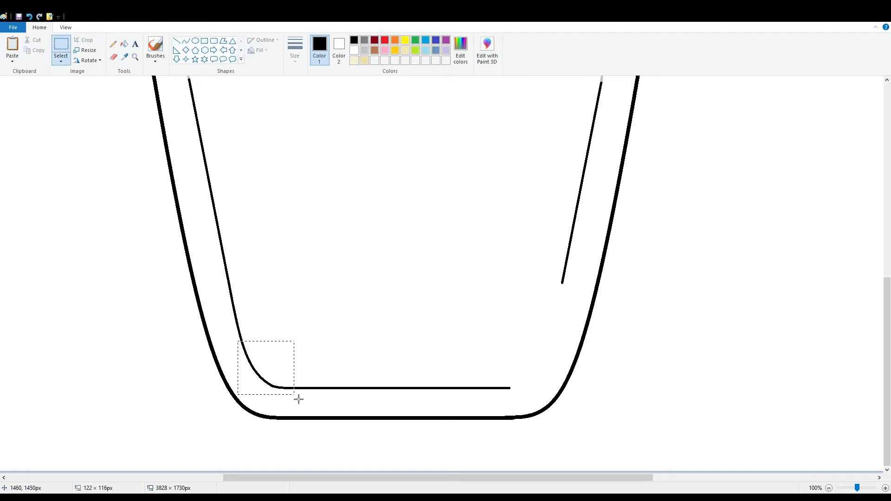
pyautogui.hotkey('ctrl', 'c')
pyautogui.click(11, 50)
pyautogui.moveTo(33, 107); pyautogui.dragTo(534, 382)
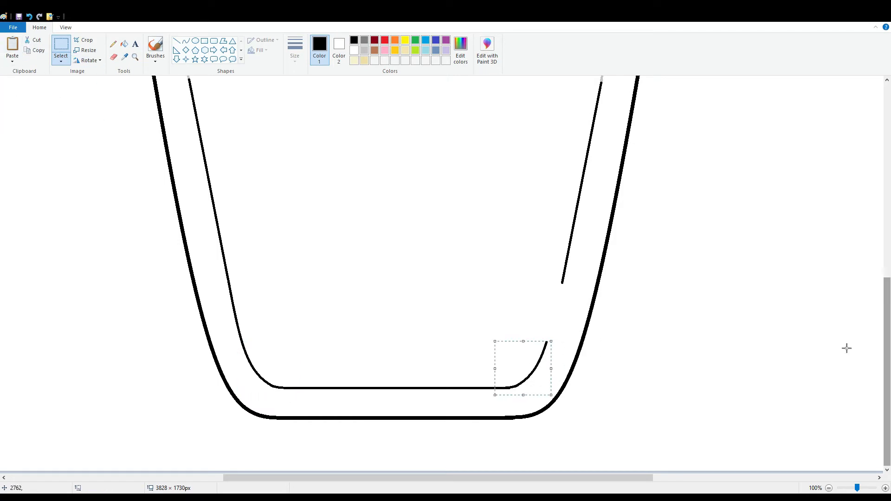
# Join the right slanted line to the rounded right corner with a straight black line.
pyautogui.click(180, 41)
pyautogui.moveTo(563, 282); pyautogui.dragTo(548, 343)
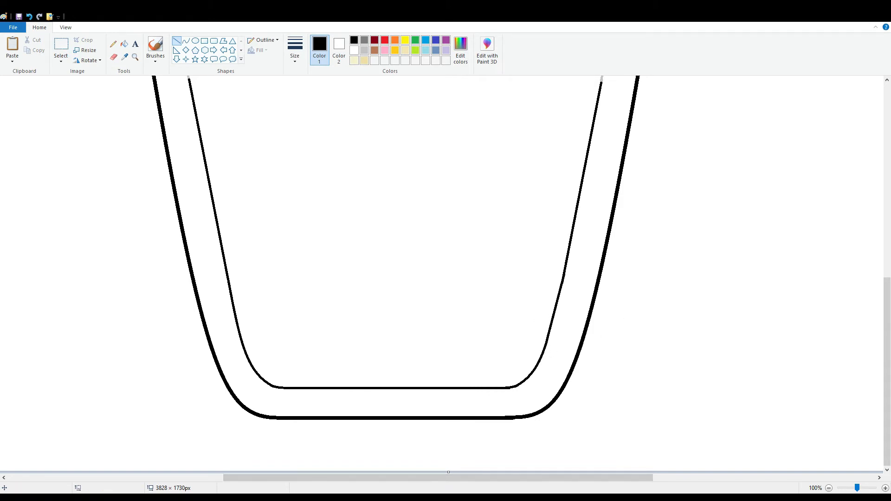
pyautogui.scroll(10, 225, 332)
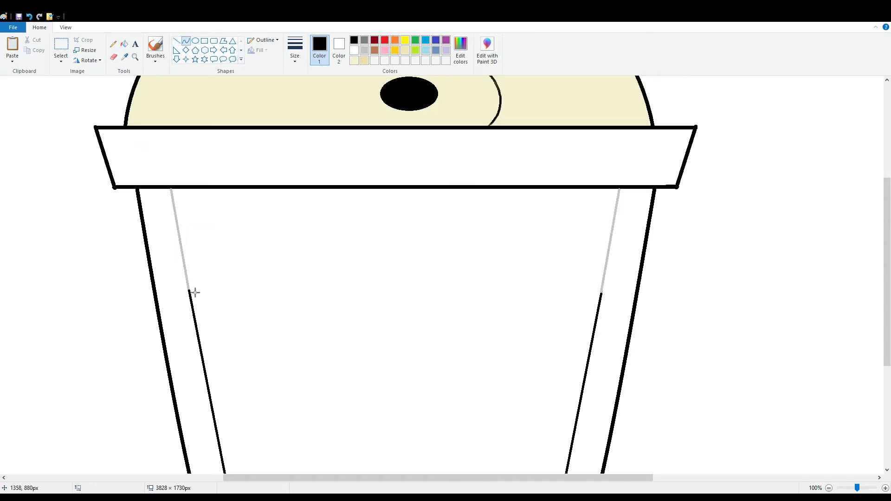
# Draw the liquid's wavy upper edge with two black curves joining the tops of the inner outline's slanted sides.
pyautogui.moveTo(189, 292)
pyautogui.mouseDown()
pyautogui.moveTo(398, 273)
pyautogui.moveTo(382, 257)
pyautogui.mouseUp()
pyautogui.moveTo(382, 258)
pyautogui.mouseDown()
pyautogui.moveTo(199, 242)
pyautogui.moveTo(317, 225)
pyautogui.mouseUp()
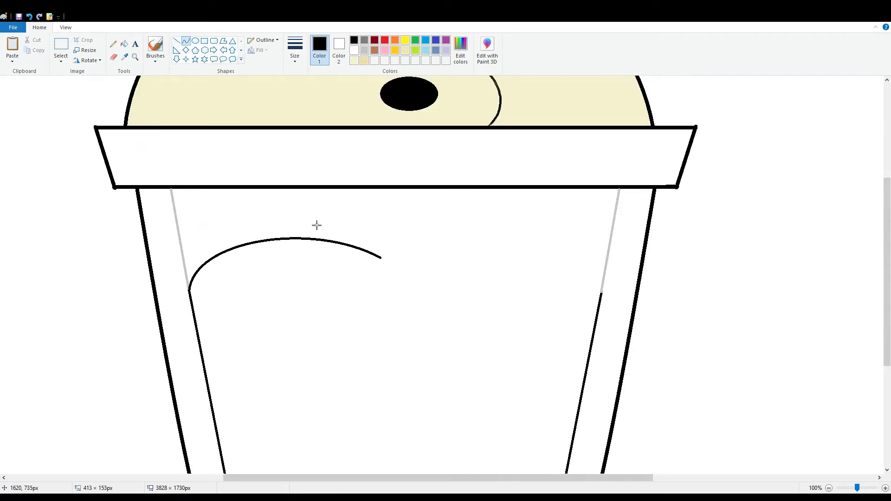
pyautogui.moveTo(383, 260); pyautogui.dragTo(601, 294)
pyautogui.click(394, 280)
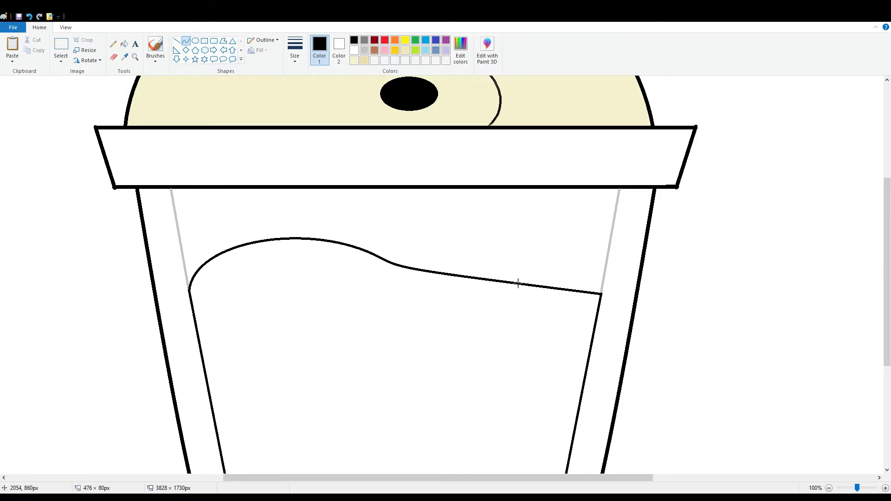
pyautogui.moveTo(518, 283)
pyautogui.mouseDown()
pyautogui.moveTo(525, 327)
pyautogui.moveTo(532, 240)
pyautogui.moveTo(518, 234)
pyautogui.mouseUp()
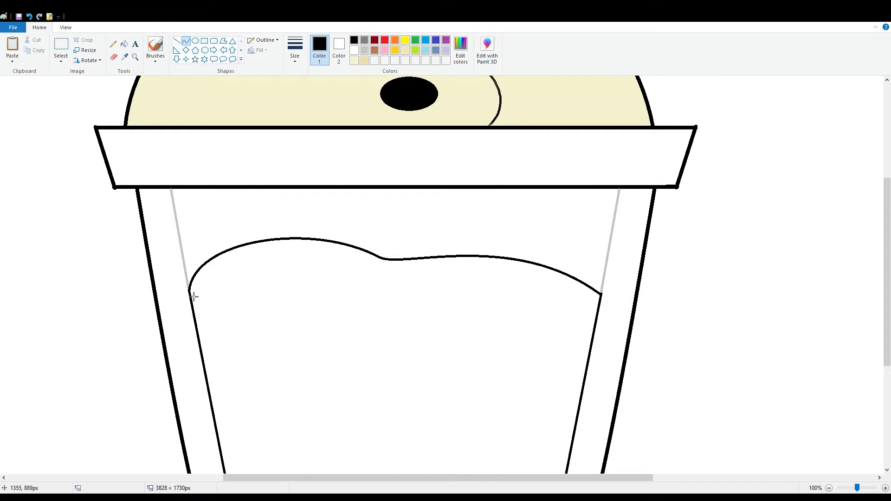
# Draw the liquid surface's lower edge in black, curving from the left side and sweeping up to meet the wavy upper edge.
pyautogui.moveTo(193, 296)
pyautogui.mouseDown()
pyautogui.moveTo(377, 338)
pyautogui.moveTo(416, 328)
pyautogui.moveTo(373, 372)
pyautogui.mouseUp()
pyautogui.moveTo(417, 335)
pyautogui.mouseDown()
pyautogui.moveTo(405, 336)
pyautogui.moveTo(423, 314)
pyautogui.moveTo(528, 313)
pyautogui.moveTo(487, 260)
pyautogui.moveTo(494, 256)
pyautogui.mouseUp()
pyautogui.click(405, 336)
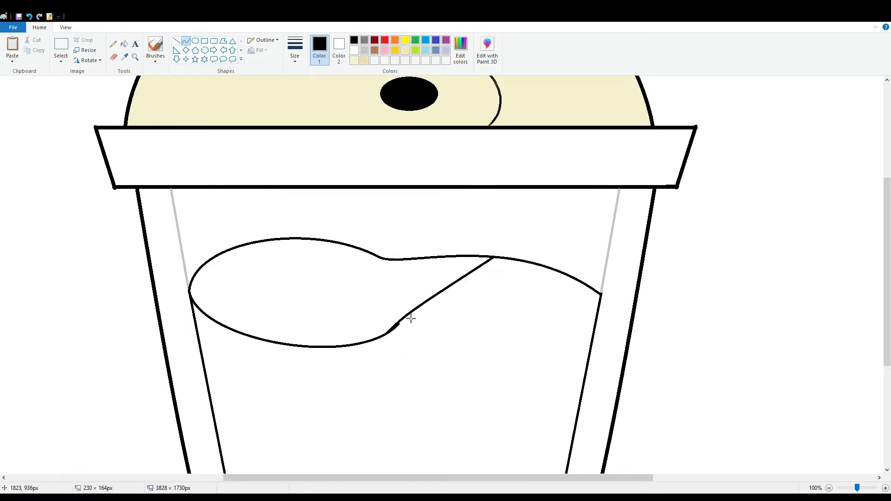
pyautogui.moveTo(411, 318); pyautogui.dragTo(409, 315)
pyautogui.moveTo(460, 277); pyautogui.dragTo(471, 258)
pyautogui.click(513, 420)
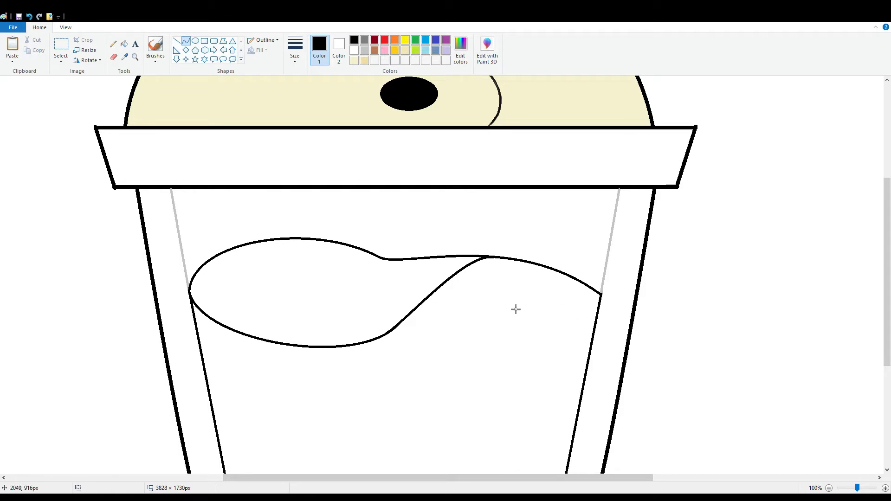
# Fill the bear's head and the cup's rim with a lighter cream based on the head colour.
pyautogui.click(124, 57)
pyautogui.click(178, 101)
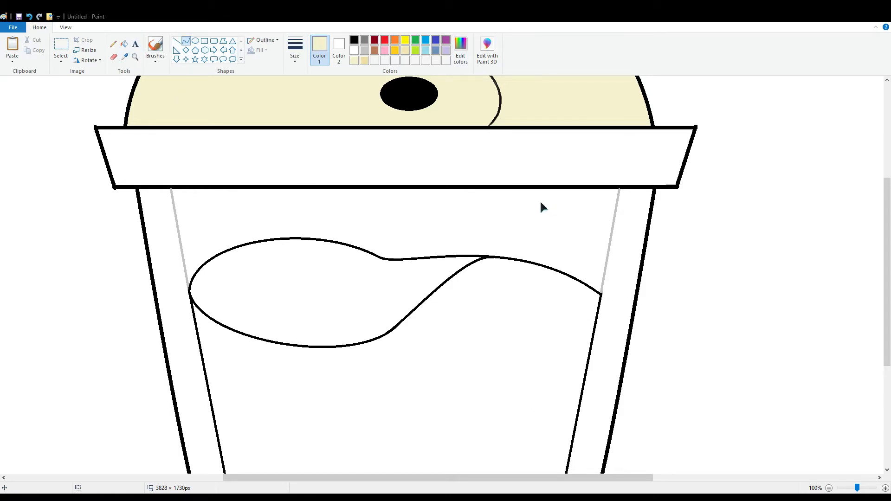
pyautogui.click(125, 44)
pyautogui.click(176, 140)
# Draw a beige line about 1208 px long just above the rim's lower edge and fill the strip below it with beige.
pyautogui.click(176, 41)
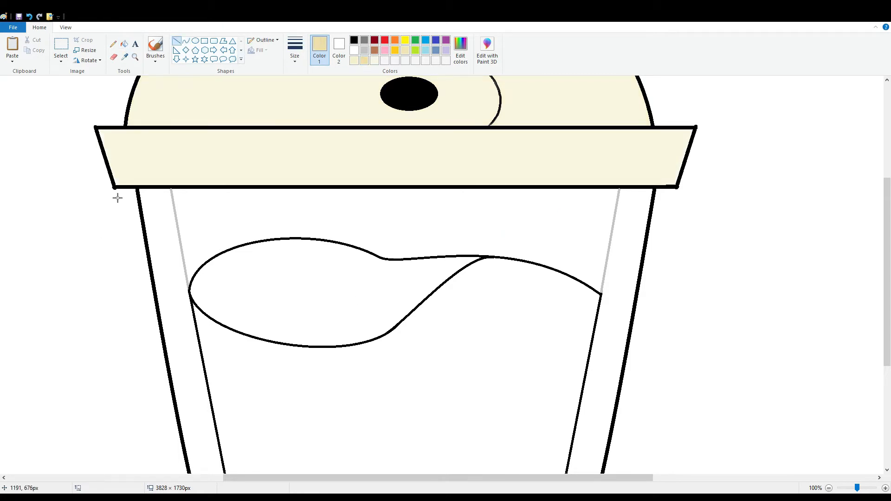
pyautogui.moveTo(118, 181); pyautogui.dragTo(677, 184)
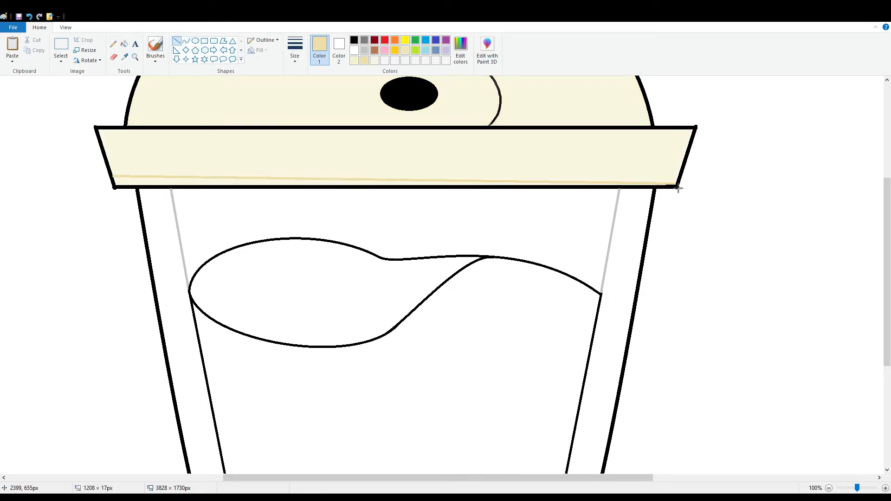
pyautogui.click(125, 44)
# Draw a beige curve inside the head's left edge and fill the band between it and the outline as shading.
pyautogui.scroll(4, 252, 168)
pyautogui.click(186, 40)
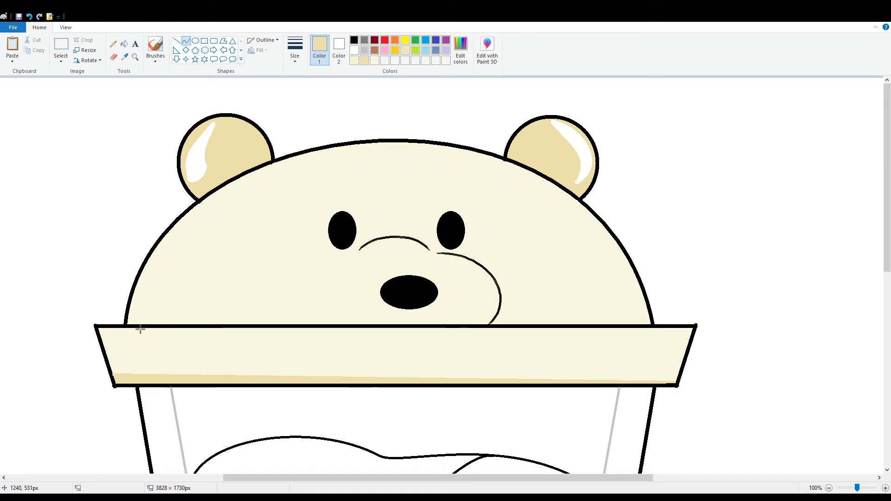
pyautogui.moveTo(141, 323)
pyautogui.mouseDown()
pyautogui.moveTo(276, 188)
pyautogui.moveTo(311, 170)
pyautogui.mouseUp()
pyautogui.moveTo(162, 280)
pyautogui.mouseDown()
pyautogui.moveTo(150, 282)
pyautogui.moveTo(150, 269)
pyautogui.mouseUp()
pyautogui.moveTo(238, 188)
pyautogui.mouseDown()
pyautogui.moveTo(215, 213)
pyautogui.moveTo(216, 202)
pyautogui.mouseUp()
pyautogui.moveTo(314, 174)
pyautogui.mouseDown()
pyautogui.moveTo(287, 159)
pyautogui.moveTo(302, 161)
pyautogui.mouseUp()
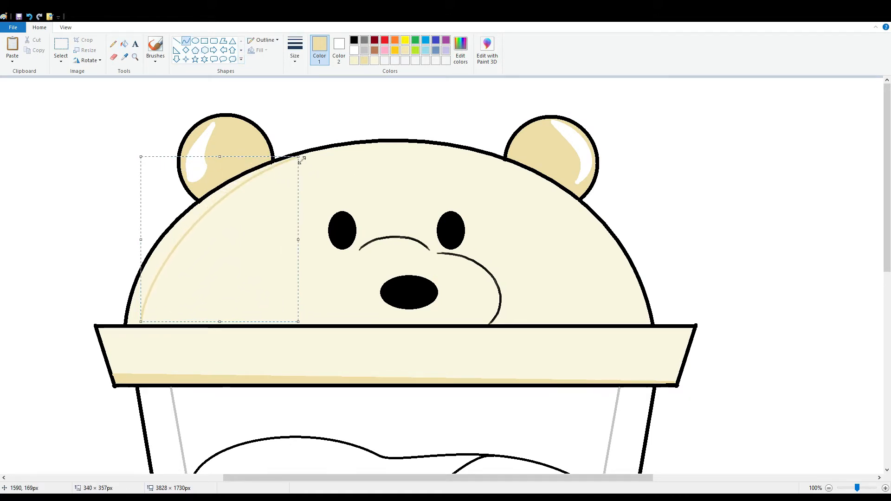
pyautogui.moveTo(223, 328); pyautogui.dragTo(224, 328)
pyautogui.click(224, 332)
pyautogui.click(123, 47)
pyautogui.click(200, 213)
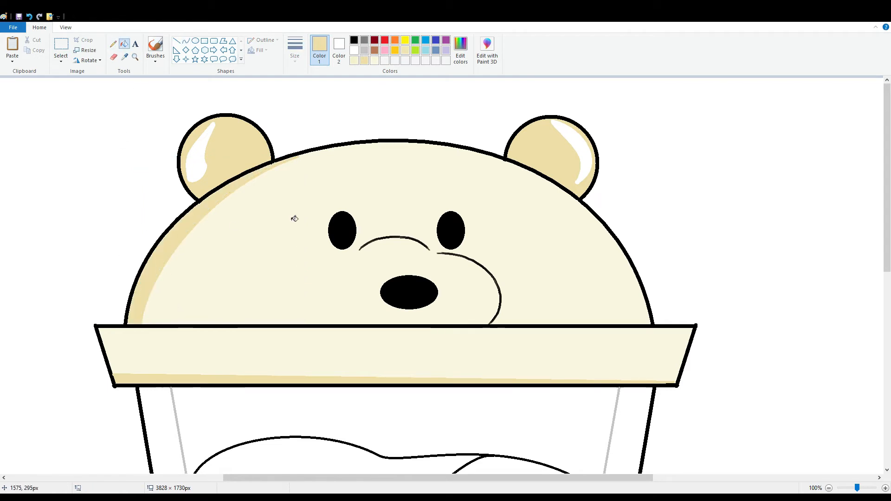
# Mix a lighter beige and fill both ears with it.
pyautogui.click(460, 51)
pyautogui.click(243, 170)
pyautogui.click(546, 161)
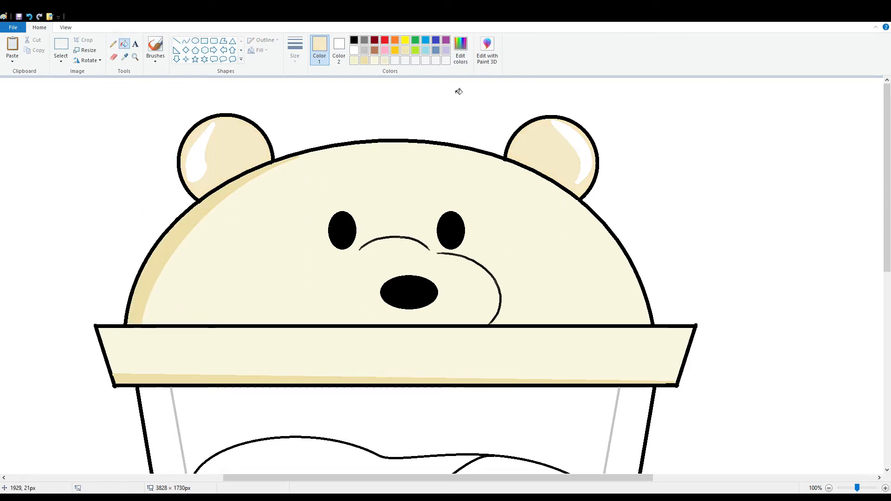
# Draw the upper part of the straw's left edge as a black line from the rim down to the liquid's lower curve.
pyautogui.scroll(-4, 397, 287)
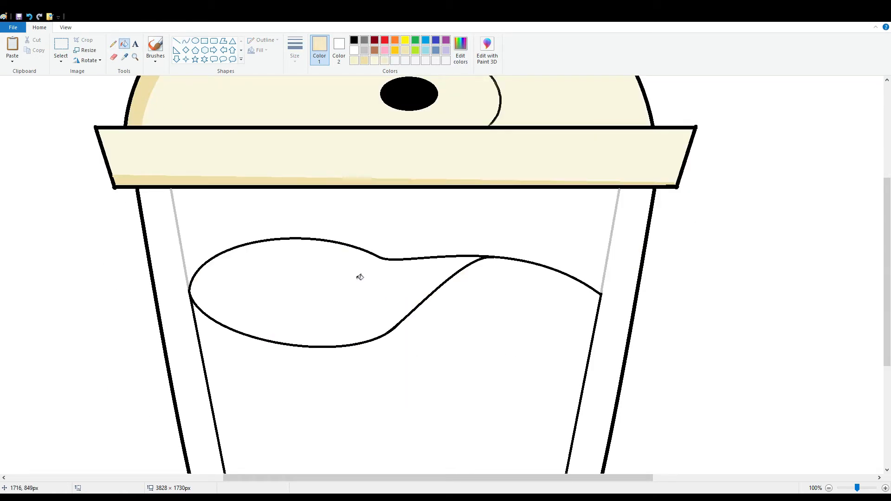
pyautogui.click(177, 41)
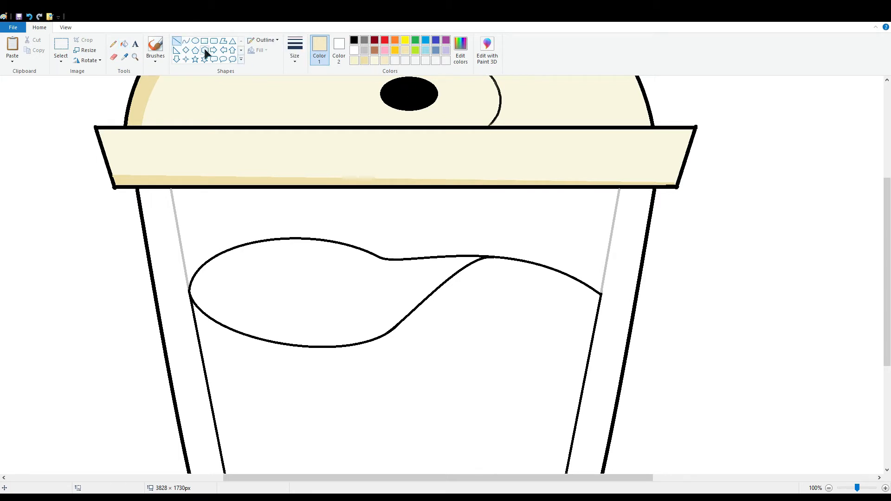
pyautogui.click(353, 40)
pyautogui.moveTo(353, 189); pyautogui.dragTo(406, 323)
pyautogui.hotkey('ctrl', 'z')
pyautogui.moveTo(386, 191); pyautogui.dragTo(399, 322)
# Draw the straw's right edge and lower left edge in black and close its bottom with a rounded curve.
pyautogui.moveTo(442, 188); pyautogui.dragTo(460, 256)
pyautogui.scroll(-5, 738, 249)
pyautogui.moveTo(399, 124); pyautogui.dragTo(443, 374)
pyautogui.moveTo(434, 270); pyautogui.dragTo(502, 354)
pyautogui.scroll(5, 432, 270)
pyautogui.scroll(-5, 478, 325)
pyautogui.click(185, 41)
pyautogui.moveTo(442, 360)
pyautogui.mouseDown()
pyautogui.moveTo(476, 360)
pyautogui.moveTo(477, 342)
pyautogui.moveTo(502, 353)
pyautogui.mouseUp()
pyautogui.moveTo(488, 390)
pyautogui.mouseDown()
pyautogui.moveTo(469, 379)
pyautogui.moveTo(513, 370)
pyautogui.mouseUp()
pyautogui.scroll(3, 475, 343)
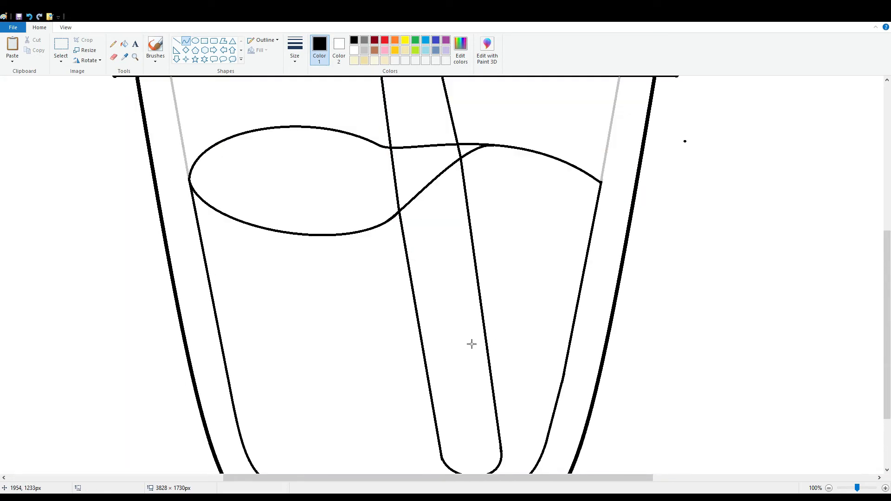
pyautogui.scroll(-3, 481, 311)
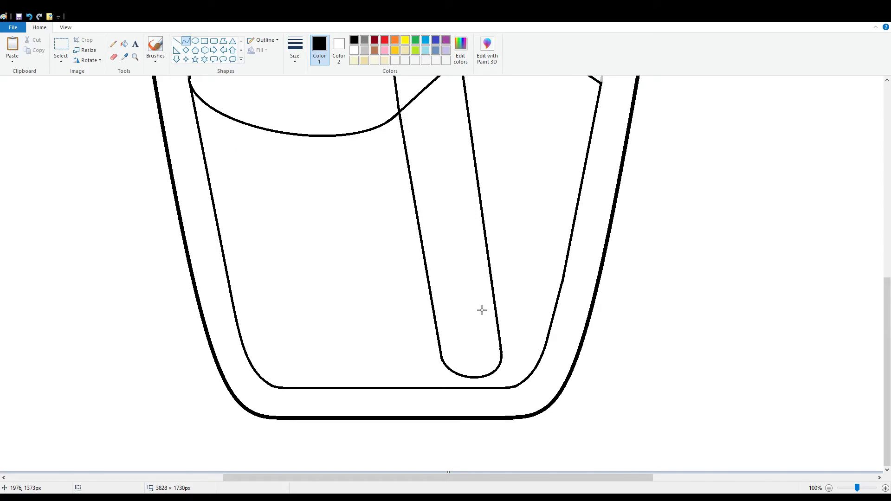
# Fill the liquid areas on both sides of the straw with a light bluish green.
pyautogui.click(196, 40)
pyautogui.click(124, 44)
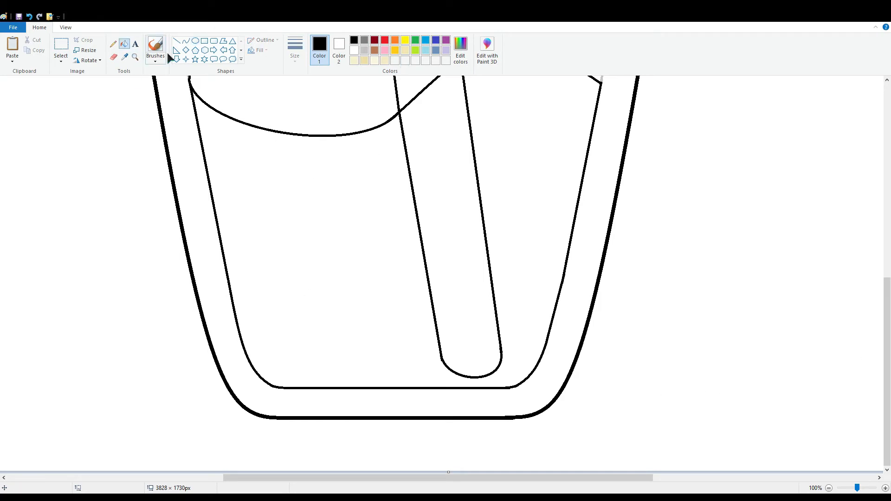
pyautogui.scroll(2, 281, 255)
pyautogui.click(415, 41)
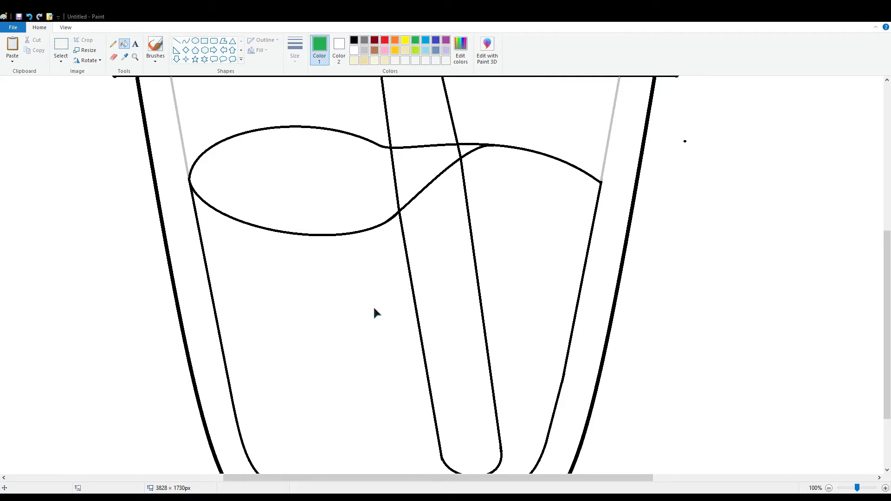
pyautogui.click(358, 213)
pyautogui.click(466, 158)
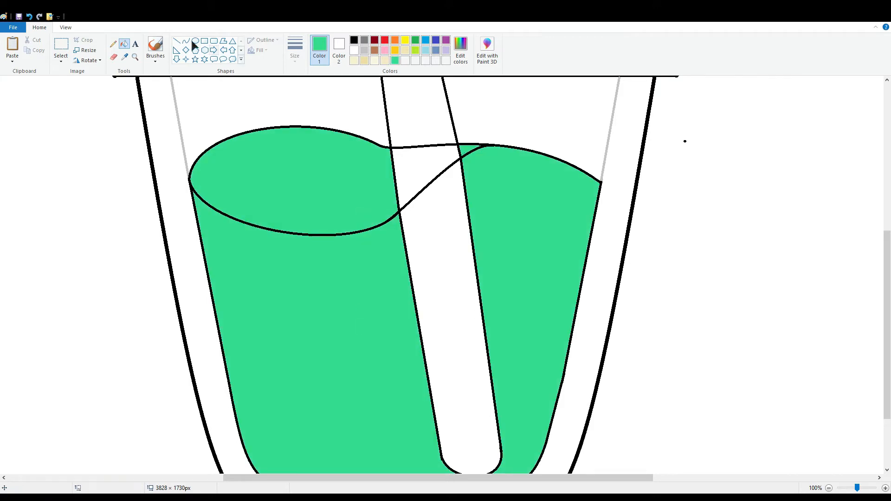
pyautogui.scroll(2, 334, 426)
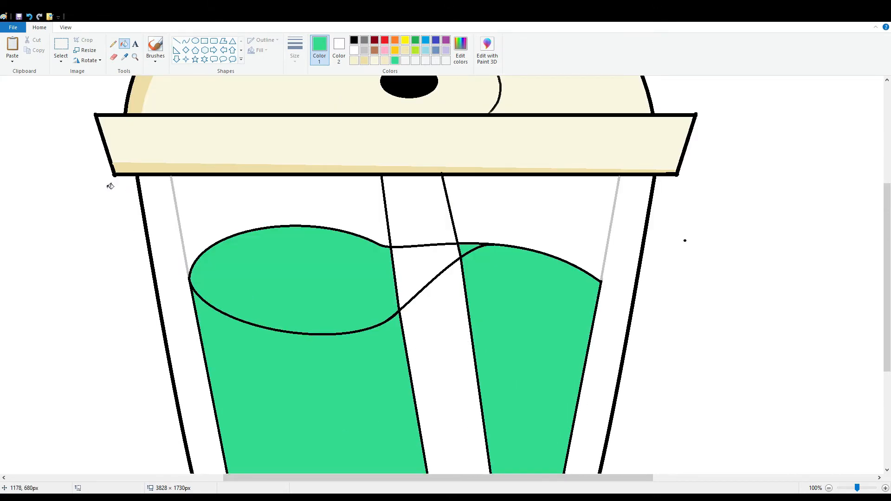
# Undo the green liquid fills and the straw drawing back to the upper part of its left edge.
pyautogui.hotkey('ctrl', 'z')
pyautogui.hotkey('ctrl', 'z')
pyautogui.hotkey('ctrl', 'z')
pyautogui.hotkey('ctrl', 'z')
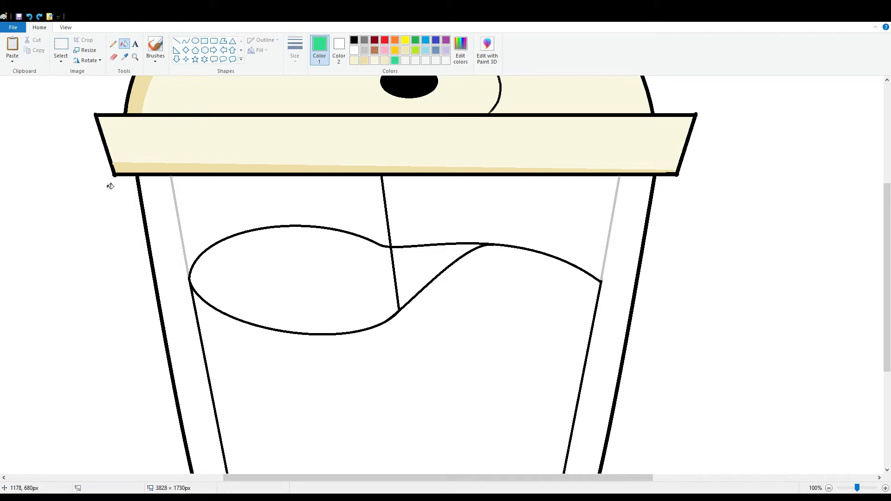
# Draw the straw's right edge as a slanted black line about 129 × 778 px from the rim towards the cup's base.
pyautogui.click(176, 41)
pyautogui.click(355, 40)
pyautogui.moveTo(457, 180); pyautogui.dragTo(470, 261)
pyautogui.scroll(-2, 470, 259)
pyautogui.moveTo(469, 159); pyautogui.dragTo(512, 443)
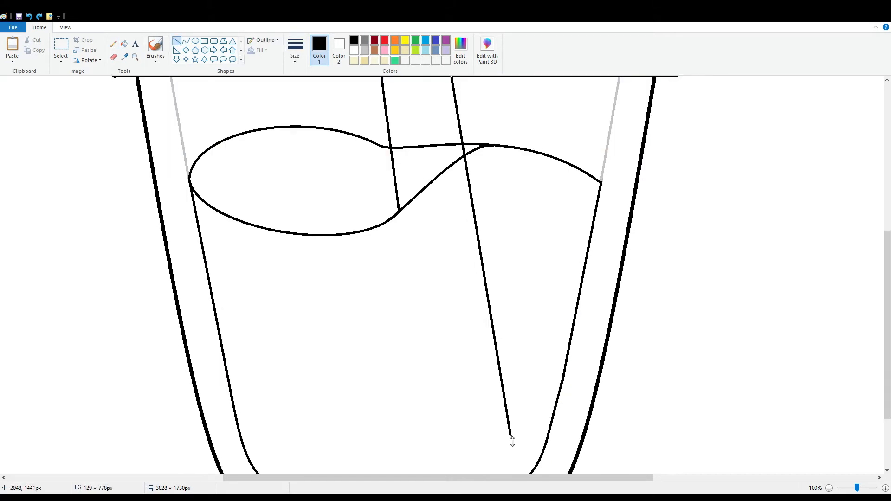
pyautogui.scroll(-1, 513, 443)
# Extend the straw's left edge down parallel to the right one and round off its bottom end with a black curve.
pyautogui.scroll(2, 529, 422)
pyautogui.moveTo(403, 307); pyautogui.dragTo(416, 385)
pyautogui.scroll(-2, 417, 384)
pyautogui.moveTo(417, 385)
pyautogui.mouseDown()
pyautogui.moveTo(447, 375)
pyautogui.moveTo(446, 358)
pyautogui.moveTo(388, 302)
pyautogui.moveTo(414, 384)
pyautogui.moveTo(422, 227)
pyautogui.moveTo(438, 350)
pyautogui.moveTo(511, 350)
pyautogui.moveTo(450, 383)
pyautogui.moveTo(522, 379)
pyautogui.moveTo(515, 394)
pyautogui.mouseUp()
pyautogui.scroll(4, 446, 358)
pyautogui.scroll(-4, 414, 384)
pyautogui.click(185, 41)
pyautogui.scroll(4, 533, 344)
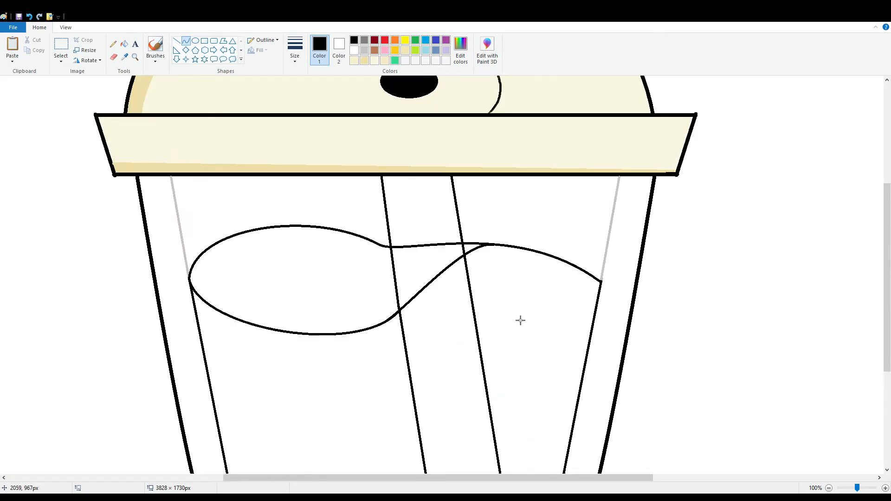
# Remove the liquid's outline segments inside the straw by erasing their ends at the crossings and filling the remains white.
pyautogui.click(124, 43)
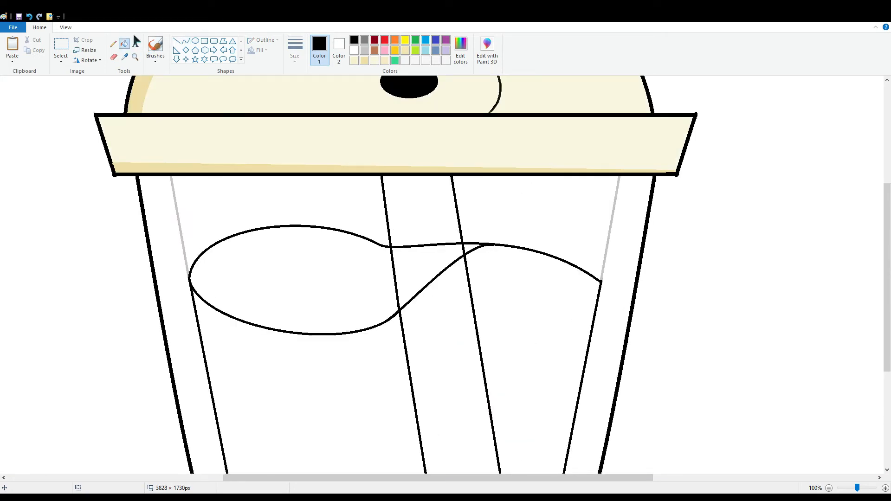
pyautogui.click(113, 57)
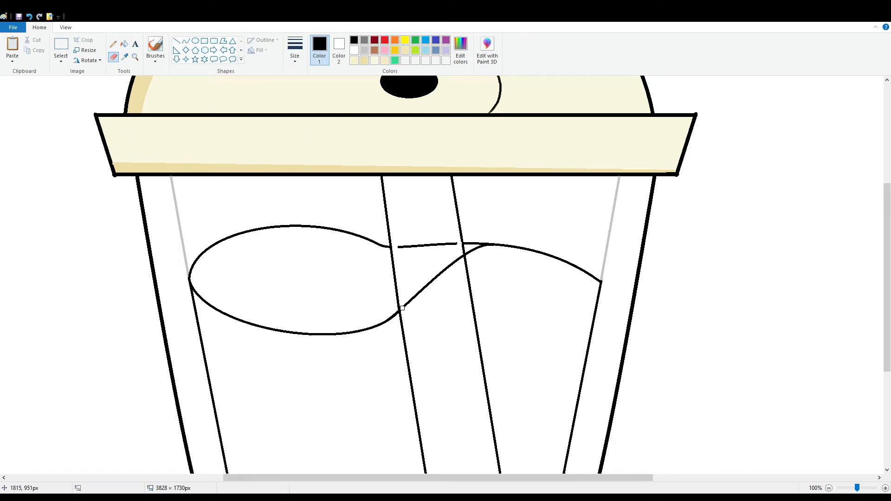
pyautogui.click(136, 44)
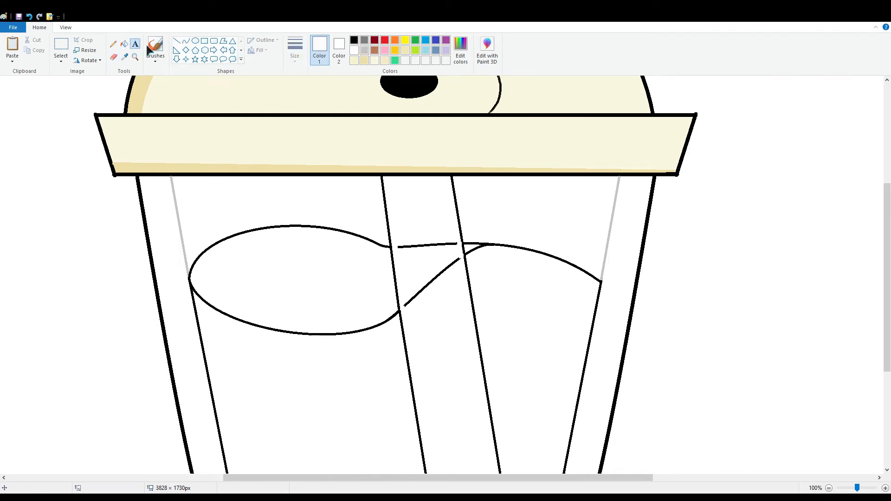
pyautogui.click(125, 44)
pyautogui.click(422, 245)
pyautogui.click(433, 281)
pyautogui.scroll(-2, 408, 212)
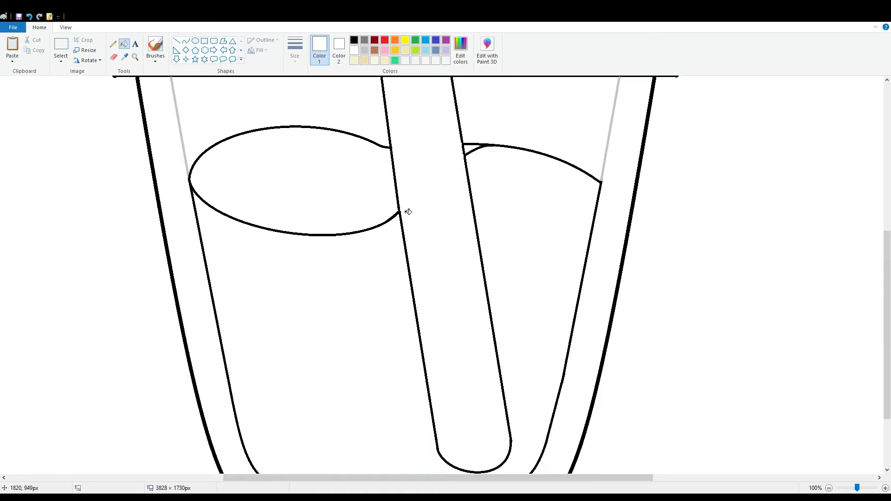
# Mix a green from the custom bluish green and fill the whole straw with it.
pyautogui.click(176, 41)
pyautogui.click(395, 60)
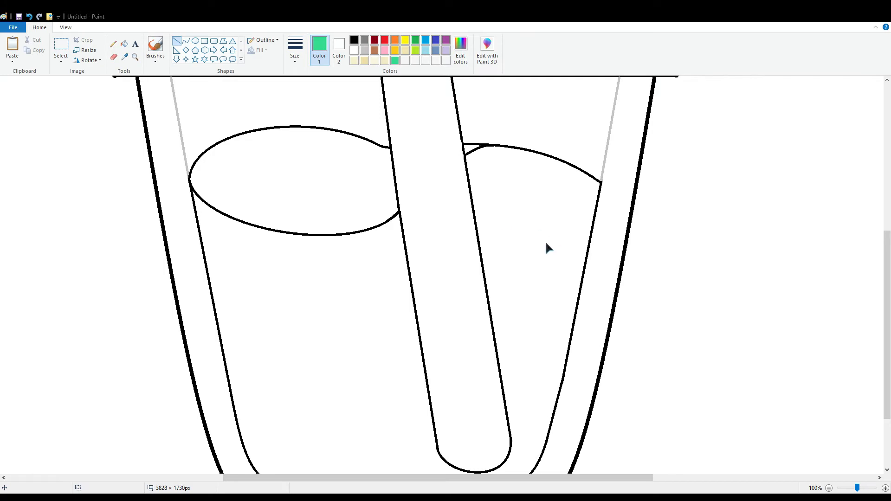
pyautogui.click(124, 44)
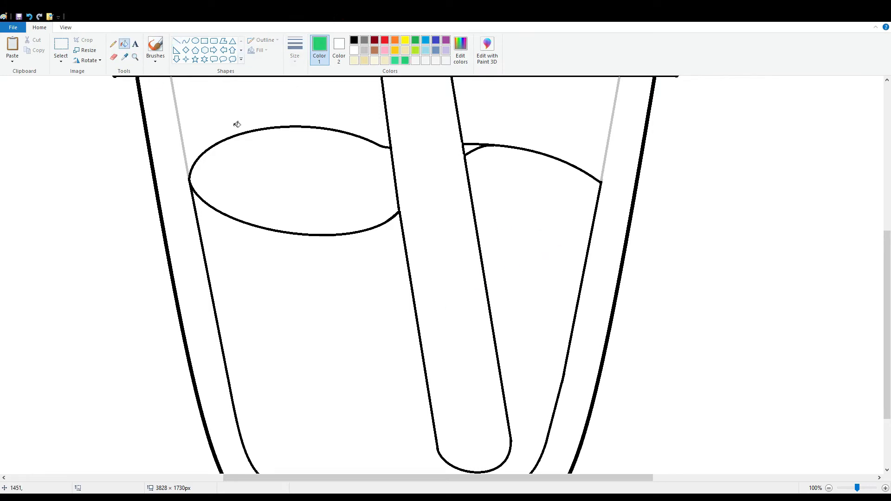
pyautogui.click(420, 121)
pyautogui.click(459, 265)
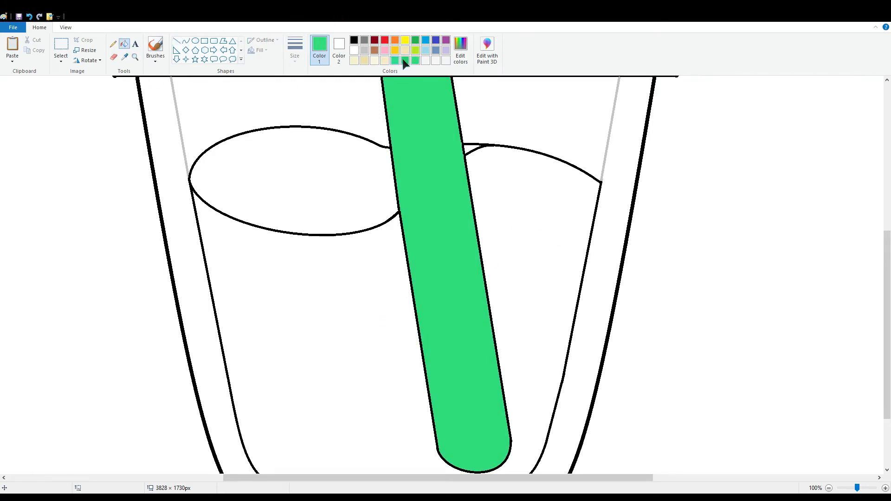
# Outline a shadow along the straw's left side and top in green and fill it with a darker green.
pyautogui.click(406, 60)
pyautogui.click(178, 43)
pyautogui.scroll(1, 418, 260)
pyautogui.scroll(-1, 464, 399)
pyautogui.moveTo(468, 468); pyautogui.dragTo(416, 313)
pyautogui.scroll(2, 419, 321)
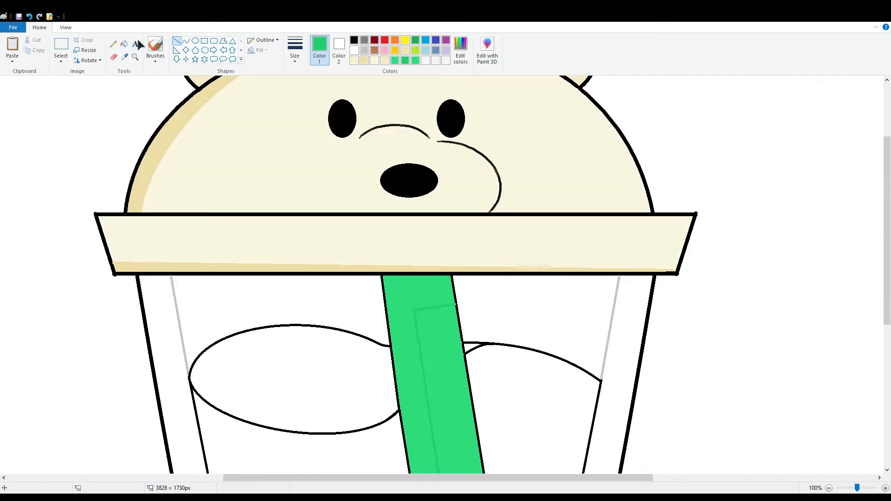
pyautogui.click(125, 43)
pyautogui.click(427, 301)
pyautogui.scroll(-4, 427, 301)
pyautogui.click(426, 275)
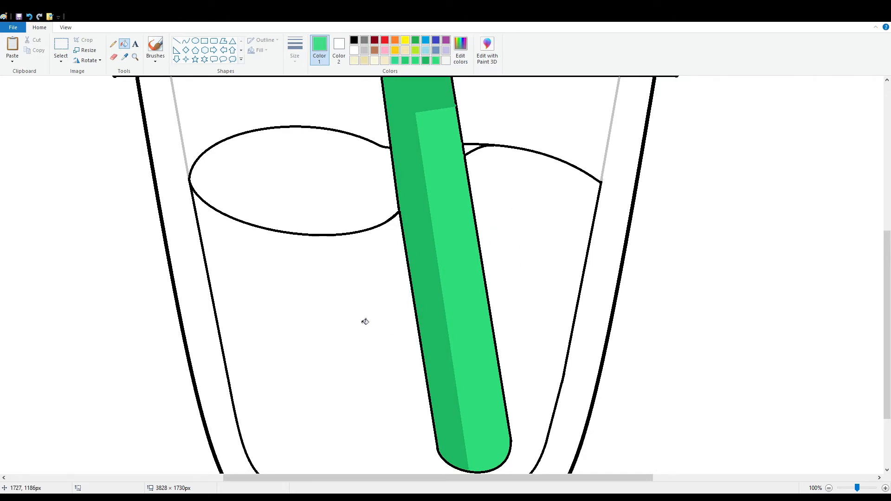
# Fill the liquid's body and surface areas on both sides of the straw with a light green.
pyautogui.click(362, 311)
pyautogui.click(355, 183)
pyautogui.click(472, 148)
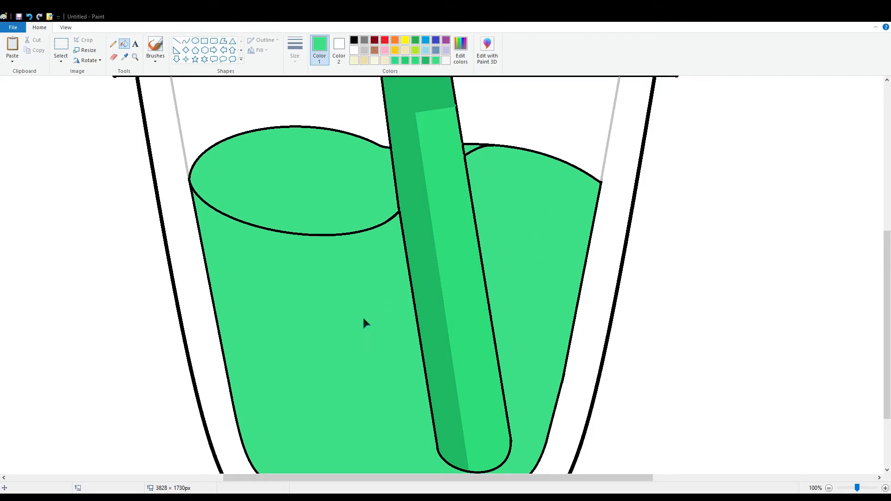
# Recolour the straw with a yellowish light green on its lit part and a purer dark green on its shadow.
pyautogui.click(460, 311)
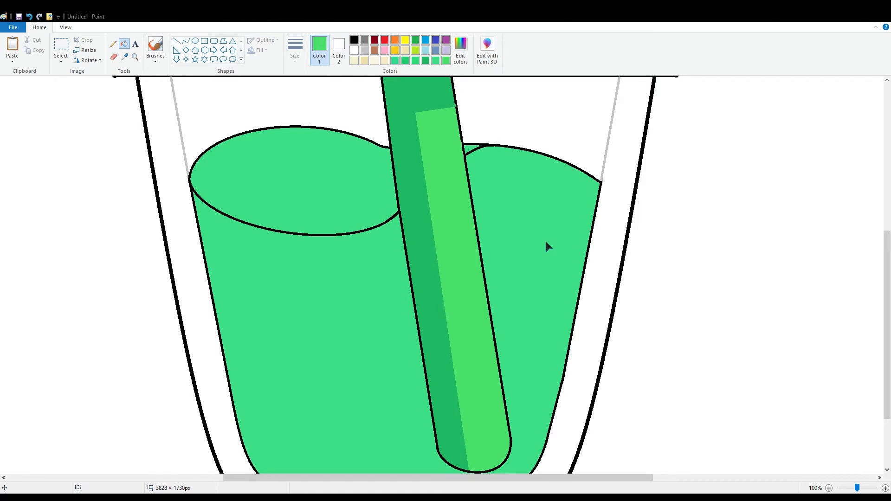
pyautogui.click(333, 371)
pyautogui.click(436, 325)
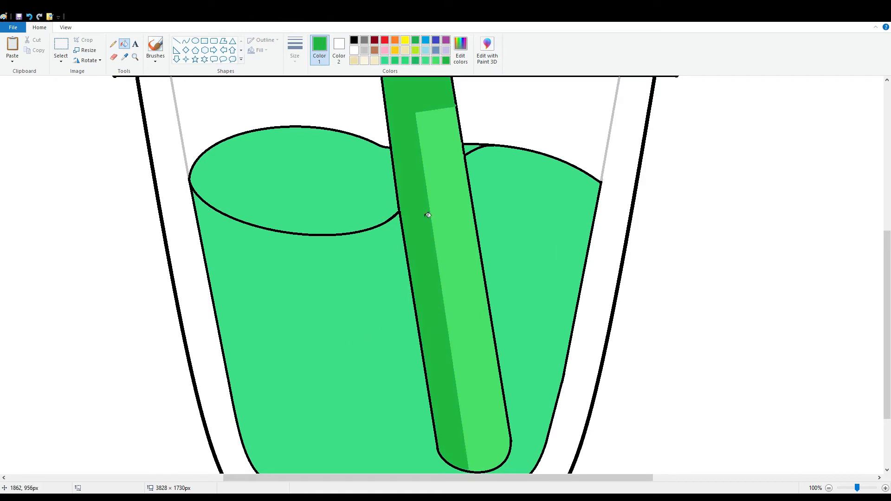
# Outline a curved shadow about 320 px wide in the liquid's lower-left corner in a darker bluish green and fill it.
pyautogui.click(406, 61)
pyautogui.click(461, 51)
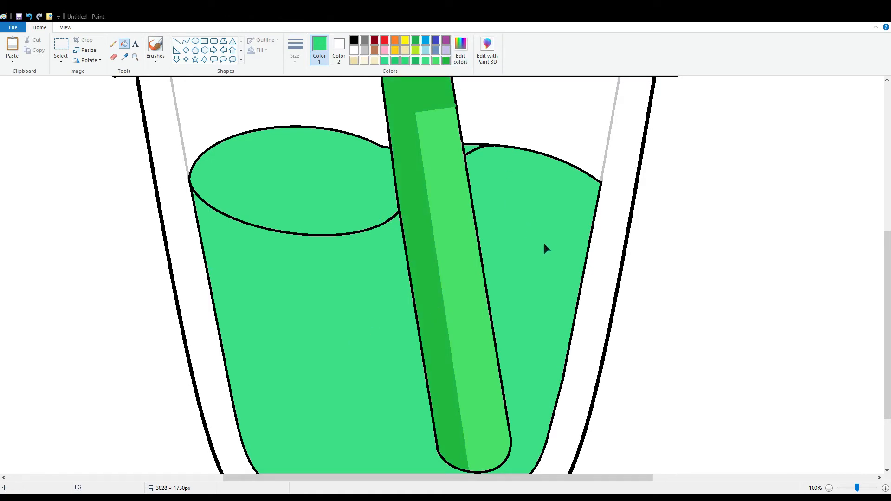
pyautogui.click(334, 371)
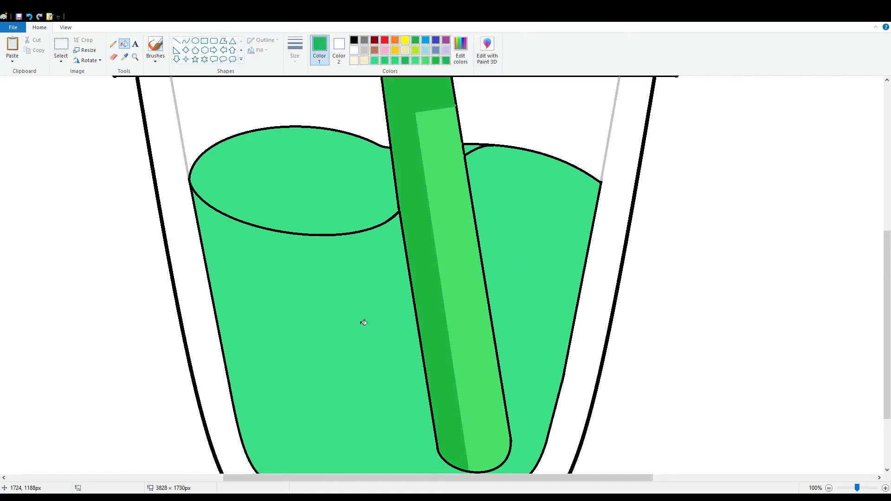
pyautogui.click(186, 41)
pyautogui.scroll(-3, 289, 229)
pyautogui.moveTo(231, 136); pyautogui.dragTo(384, 375)
pyautogui.click(291, 343)
pyautogui.click(307, 361)
pyautogui.moveTo(234, 141); pyautogui.dragTo(382, 376)
pyautogui.moveTo(289, 232); pyautogui.dragTo(251, 393)
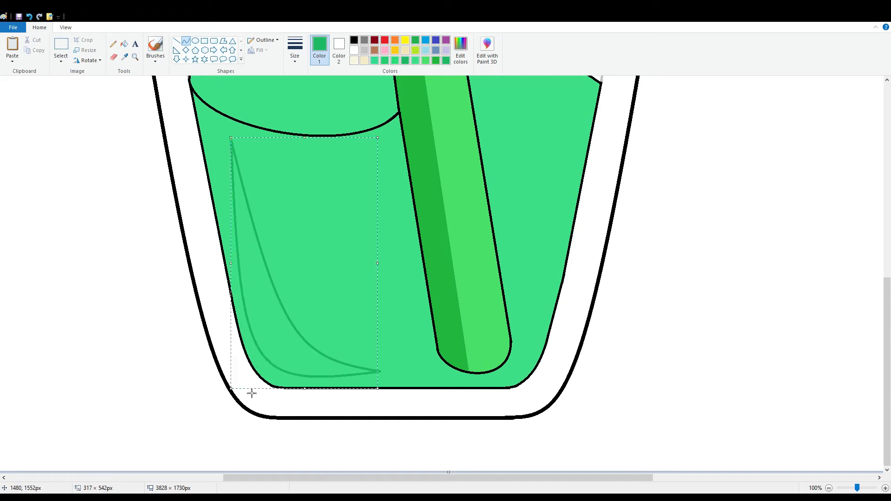
pyautogui.click(124, 44)
pyautogui.click(259, 276)
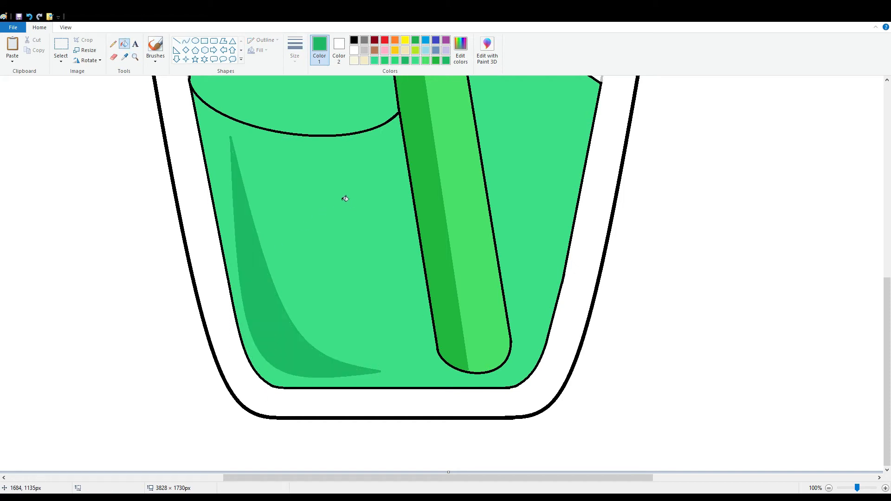
# Outline a tall curved shadow on the liquid between the straw and the right wall in the same dark green.
pyautogui.scroll(2, 159, 179)
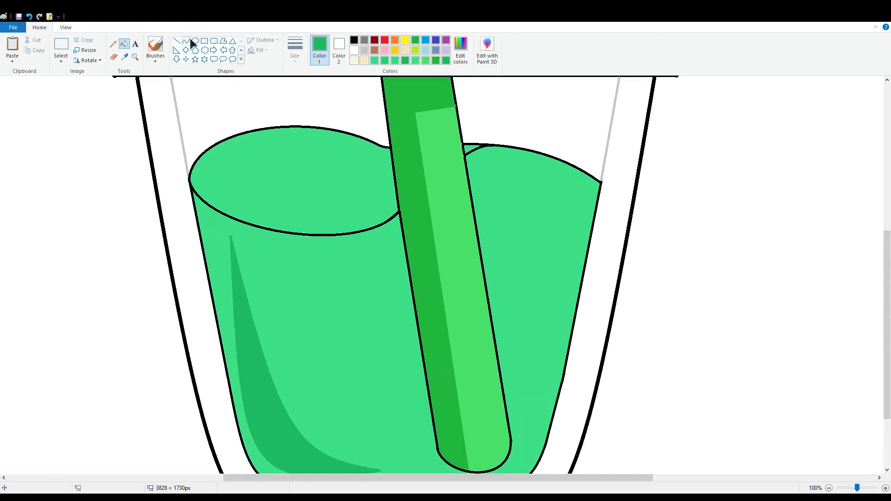
pyautogui.click(186, 40)
pyautogui.moveTo(493, 175)
pyautogui.mouseDown()
pyautogui.moveTo(509, 239)
pyautogui.moveTo(511, 387)
pyautogui.moveTo(526, 196)
pyautogui.moveTo(564, 339)
pyautogui.moveTo(589, 199)
pyautogui.moveTo(588, 212)
pyautogui.moveTo(597, 204)
pyautogui.mouseUp()
pyautogui.moveTo(598, 342); pyautogui.dragTo(589, 343)
pyautogui.click(629, 296)
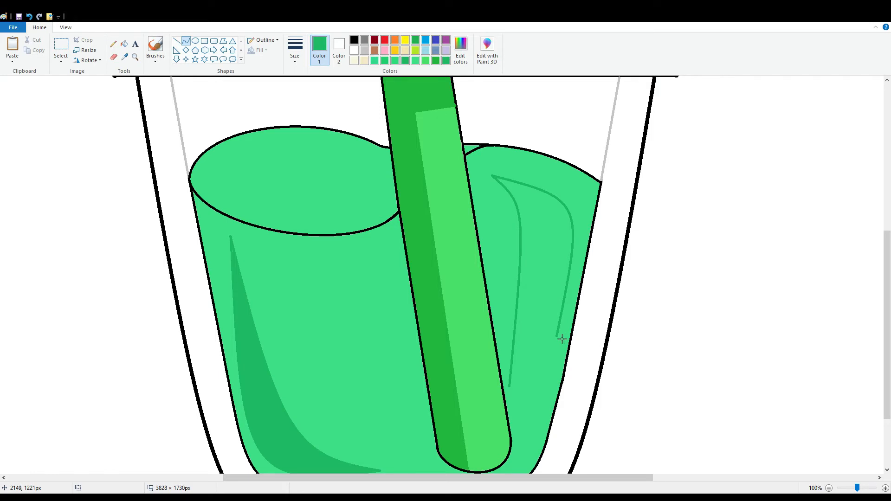
pyautogui.moveTo(562, 339); pyautogui.dragTo(516, 455)
pyautogui.moveTo(556, 404); pyautogui.dragTo(552, 389)
pyautogui.moveTo(538, 430); pyautogui.dragTo(529, 442)
pyautogui.moveTo(513, 391); pyautogui.dragTo(511, 414)
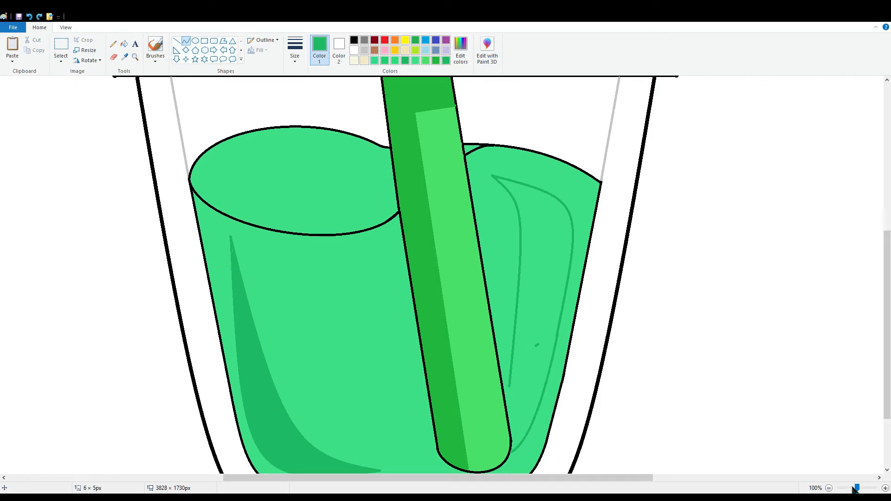
# Undo the stray mark, close the right shadow's outline against the straw's edge and fill it with the dark green.
pyautogui.moveTo(857, 489); pyautogui.dragTo(861, 489)
pyautogui.moveTo(343, 478)
pyautogui.mouseDown()
pyautogui.moveTo(408, 491)
pyautogui.moveTo(501, 483)
pyautogui.mouseUp()
pyautogui.scroll(-6, 423, 314)
pyautogui.moveTo(428, 215); pyautogui.dragTo(411, 262)
pyautogui.hotkey('ctrl', 'z')
pyautogui.moveTo(372, 302); pyautogui.dragTo(364, 331)
pyautogui.click(372, 310)
pyautogui.click(372, 309)
pyautogui.click(124, 44)
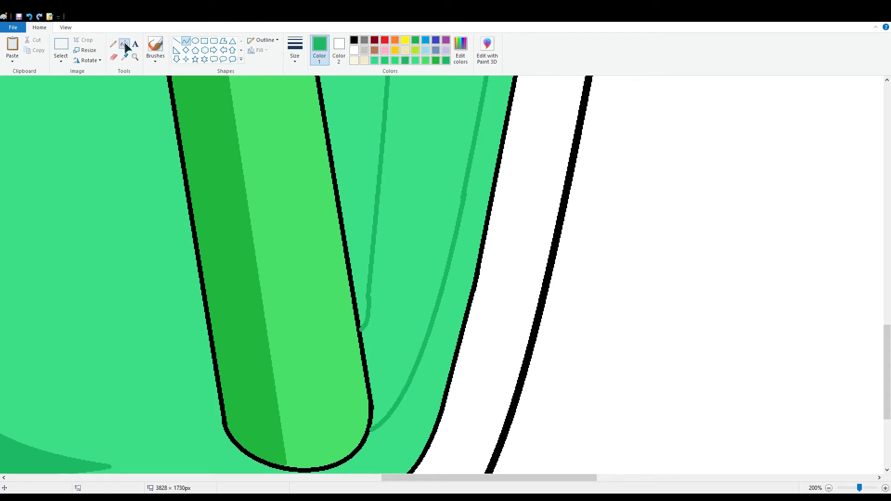
pyautogui.click(409, 209)
# Sample the liquid's green, mix a lighter shade from it and refill the liquid's body and surface areas.
pyautogui.scroll(8, 409, 209)
pyautogui.click(829, 489)
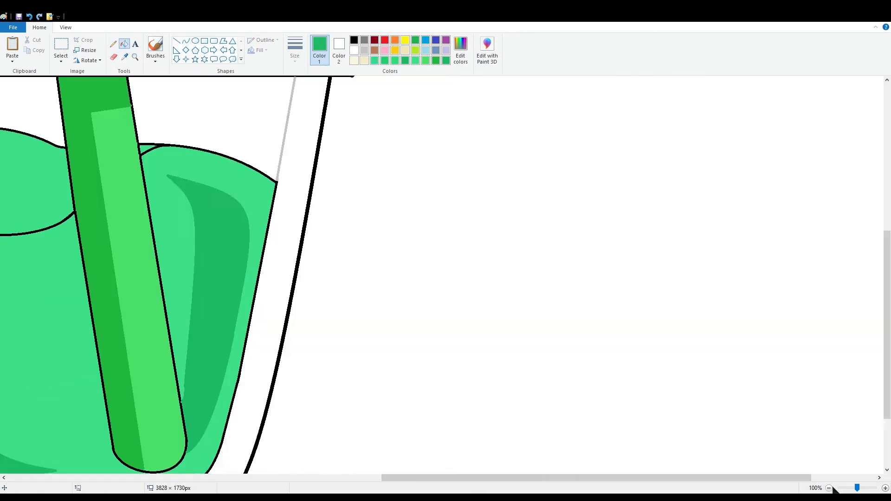
pyautogui.moveTo(776, 479); pyautogui.dragTo(666, 461)
pyautogui.click(125, 56)
pyautogui.click(478, 163)
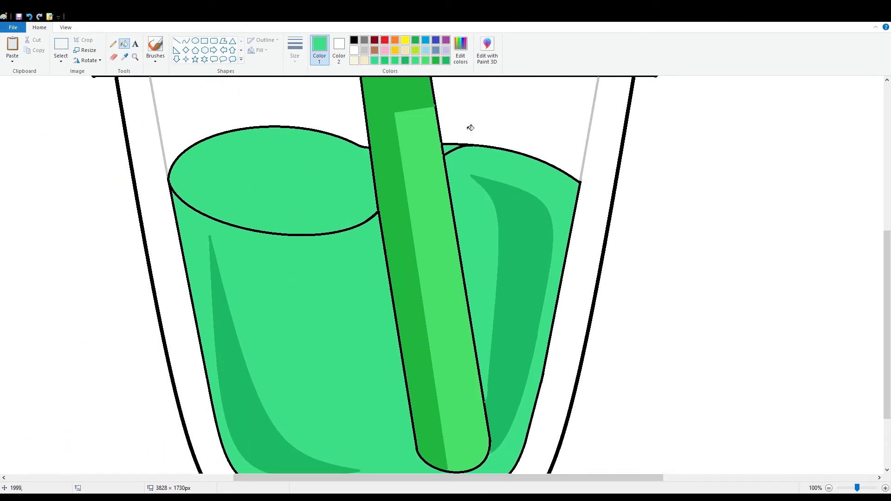
pyautogui.click(461, 50)
pyautogui.moveTo(542, 234); pyautogui.dragTo(542, 225)
pyautogui.click(358, 313)
pyautogui.click(341, 278)
pyautogui.click(325, 213)
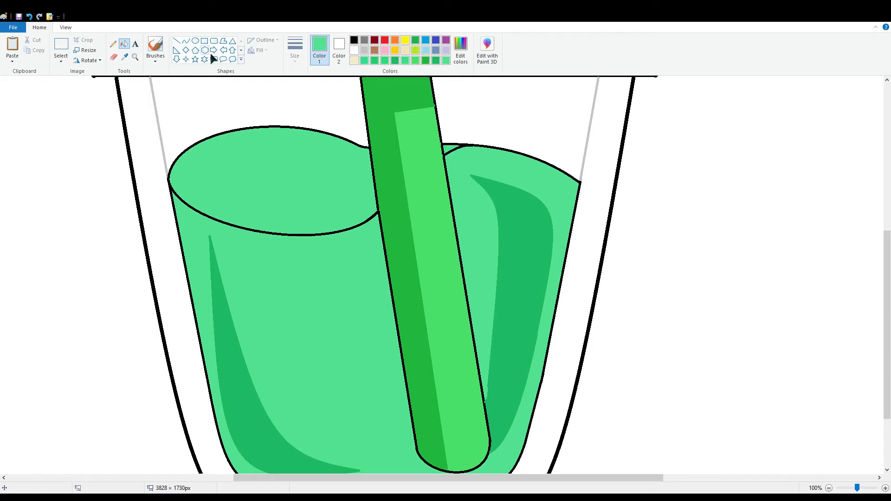
# Draw a hooked curve in medium green from the middle of the left liquid surface to the straw.
pyautogui.click(385, 61)
pyautogui.click(187, 41)
pyautogui.moveTo(297, 150)
pyautogui.mouseDown()
pyautogui.moveTo(320, 200)
pyautogui.moveTo(380, 189)
pyautogui.moveTo(319, 163)
pyautogui.moveTo(237, 175)
pyautogui.moveTo(185, 200)
pyautogui.mouseUp()
pyautogui.click(262, 189)
pyautogui.click(330, 213)
pyautogui.click(623, 98)
pyautogui.moveTo(293, 162); pyautogui.dragTo(267, 140)
pyautogui.moveTo(196, 169); pyautogui.dragTo(189, 164)
pyautogui.moveTo(185, 200); pyautogui.dragTo(178, 192)
pyautogui.click(112, 262)
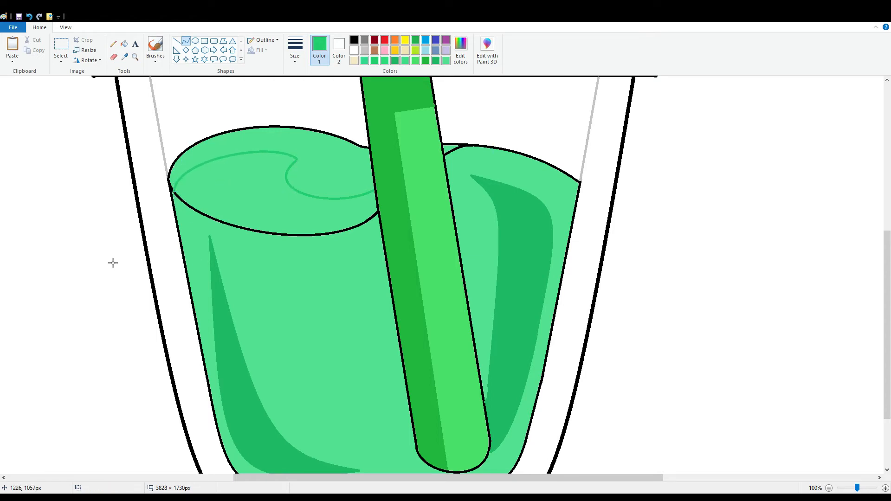
pyautogui.hotkey('ctrl', 'z')
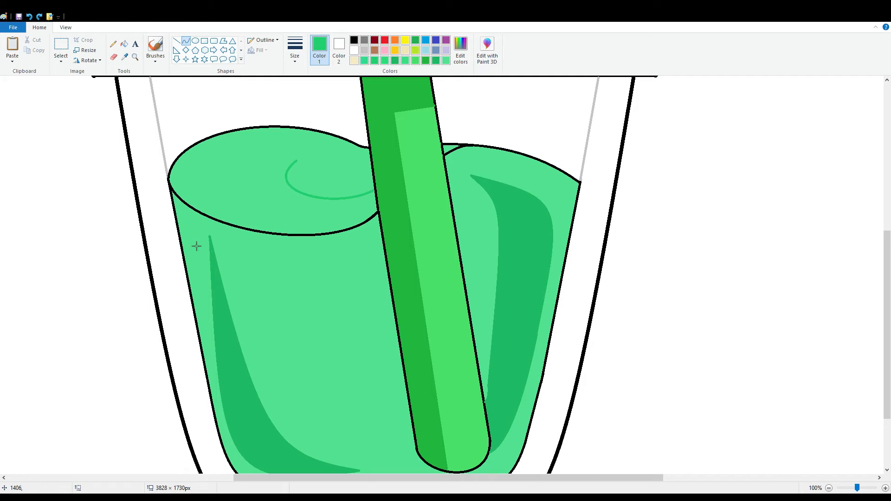
# Continue the surface shading outline with an arch to the left rim and fill the area behind it with medium green.
pyautogui.moveTo(297, 161); pyautogui.dragTo(181, 195)
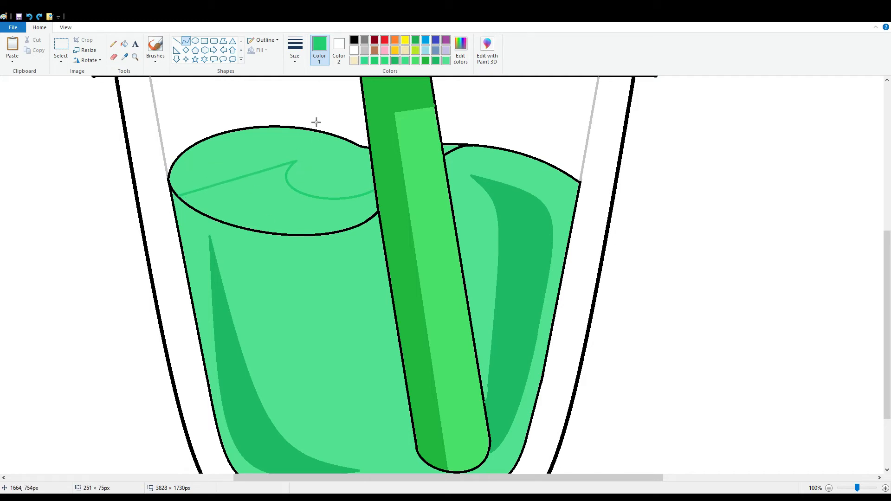
pyautogui.moveTo(289, 170); pyautogui.dragTo(276, 141)
pyautogui.moveTo(202, 173); pyautogui.dragTo(190, 157)
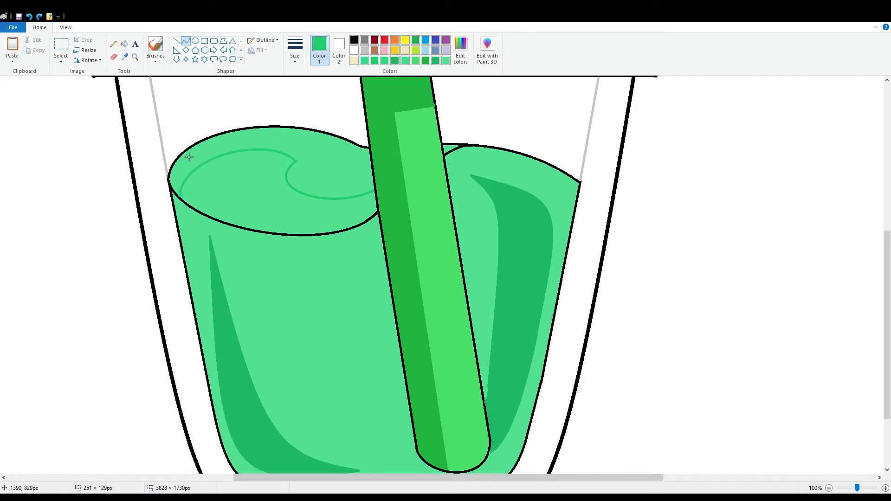
pyautogui.moveTo(237, 199); pyautogui.dragTo(233, 195)
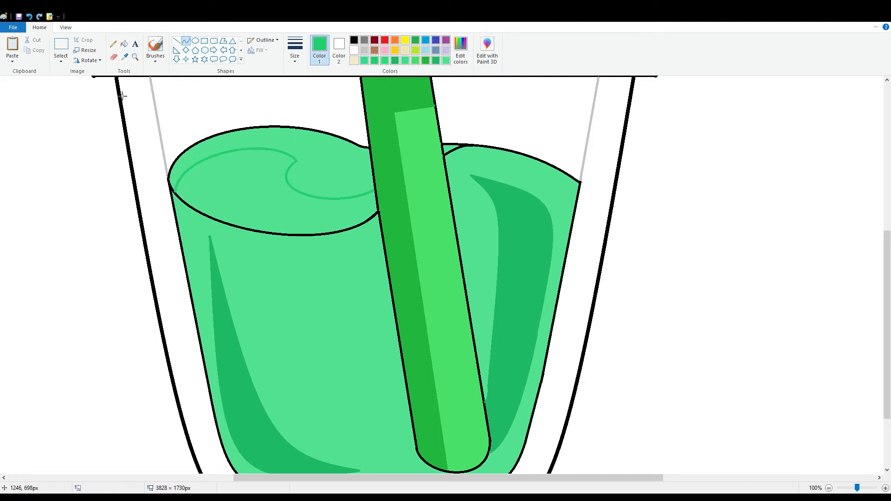
pyautogui.click(124, 43)
pyautogui.click(340, 173)
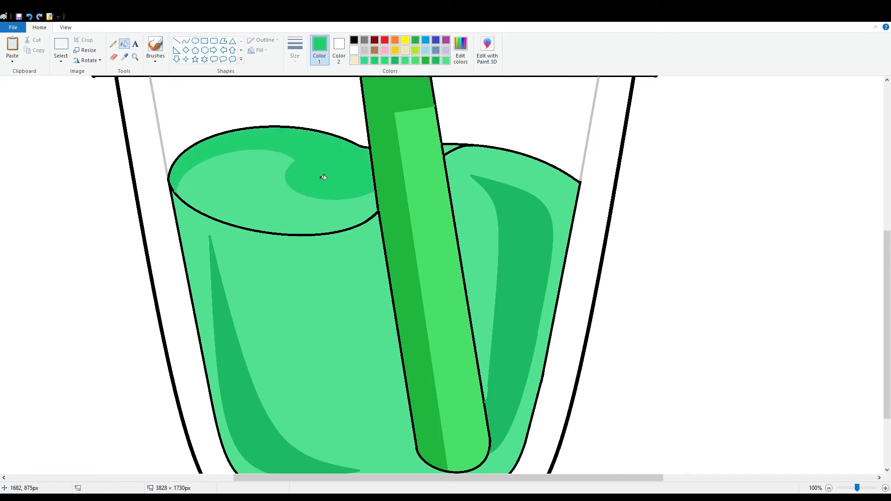
# Outline a crescent highlight in pale beige on the shaded liquid surface beside the straw and fill it.
pyautogui.click(176, 40)
pyautogui.click(354, 40)
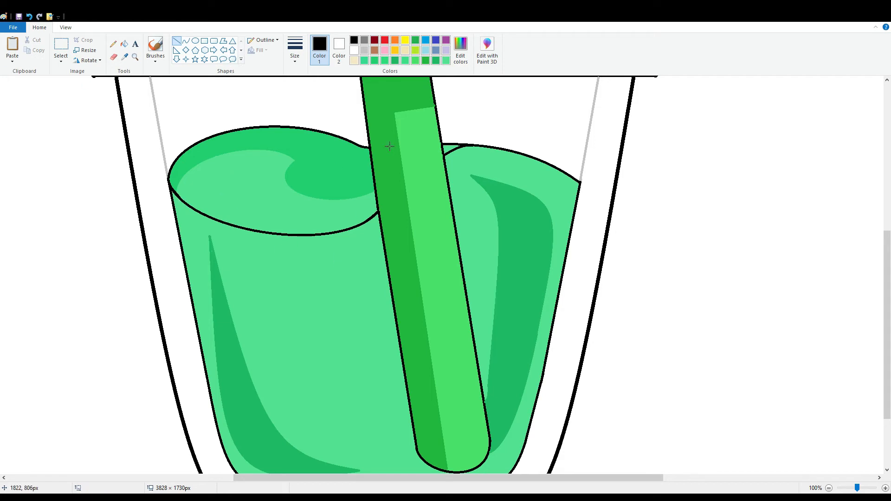
pyautogui.click(186, 41)
pyautogui.click(405, 50)
pyautogui.moveTo(326, 155)
pyautogui.mouseDown()
pyautogui.moveTo(373, 175)
pyautogui.moveTo(346, 179)
pyautogui.moveTo(330, 234)
pyautogui.mouseUp()
pyautogui.click(329, 233)
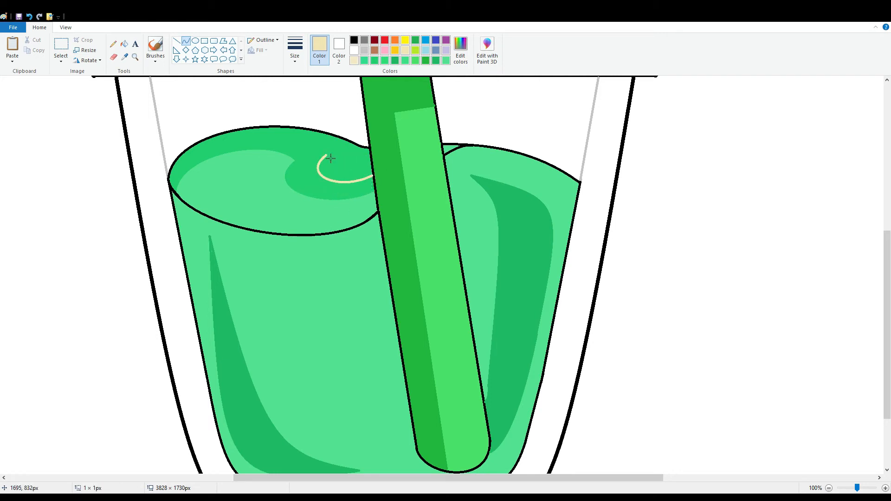
pyautogui.moveTo(326, 155); pyautogui.dragTo(374, 184)
pyautogui.moveTo(348, 186)
pyautogui.mouseDown()
pyautogui.moveTo(293, 180)
pyautogui.moveTo(350, 207)
pyautogui.mouseUp()
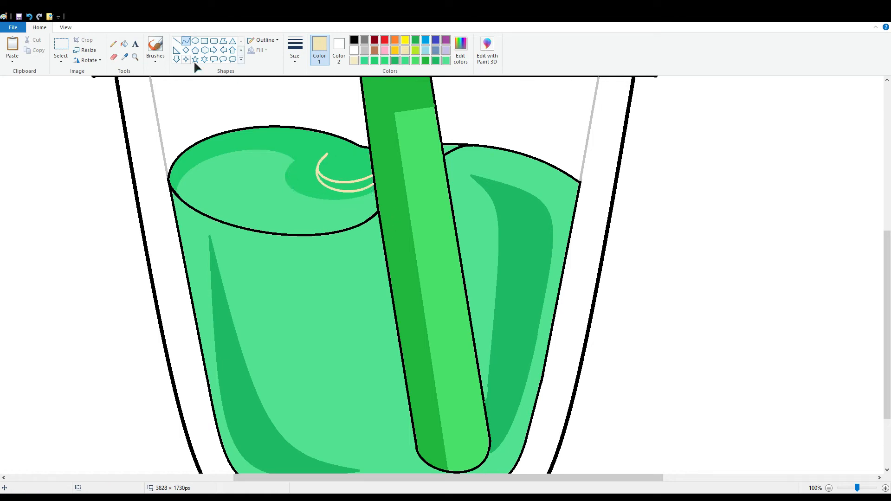
pyautogui.click(124, 44)
pyautogui.click(362, 187)
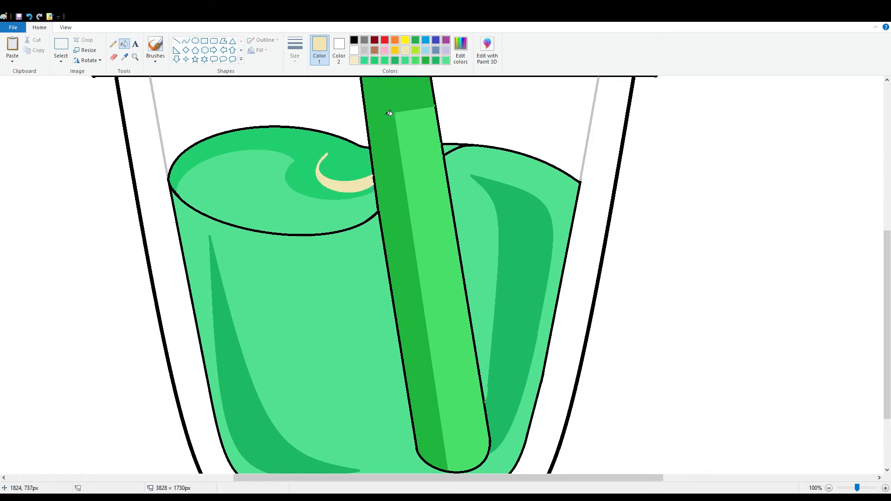
# Recolour the crescent highlight with a paler cream and try redrawing the straw's adjoining edge in black.
pyautogui.click(180, 41)
pyautogui.click(186, 41)
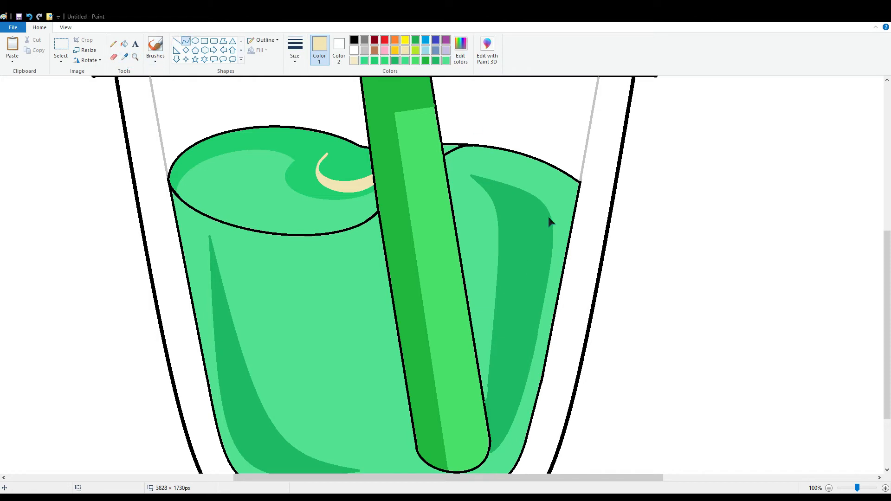
pyautogui.click(176, 41)
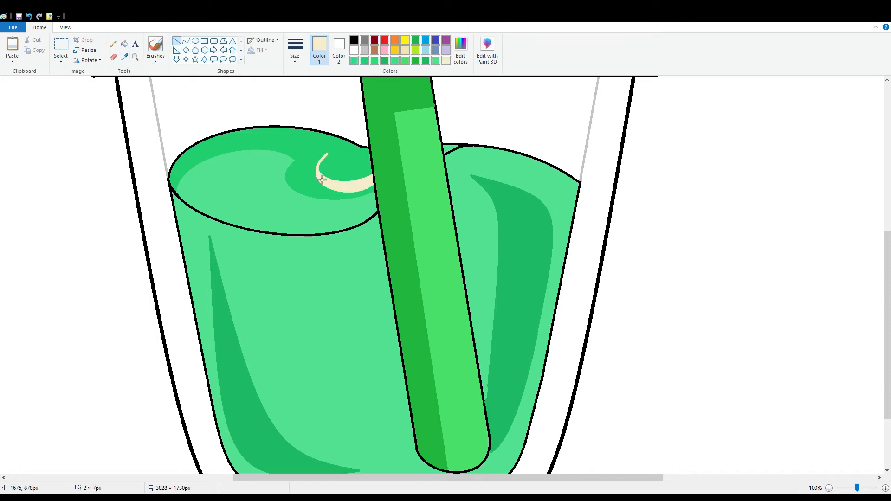
pyautogui.click(354, 40)
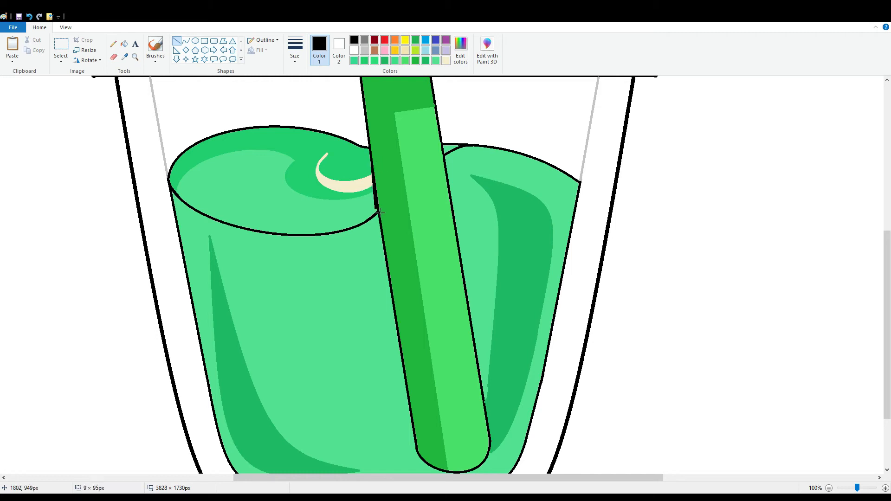
pyautogui.hotkey('ctrl', 'z')
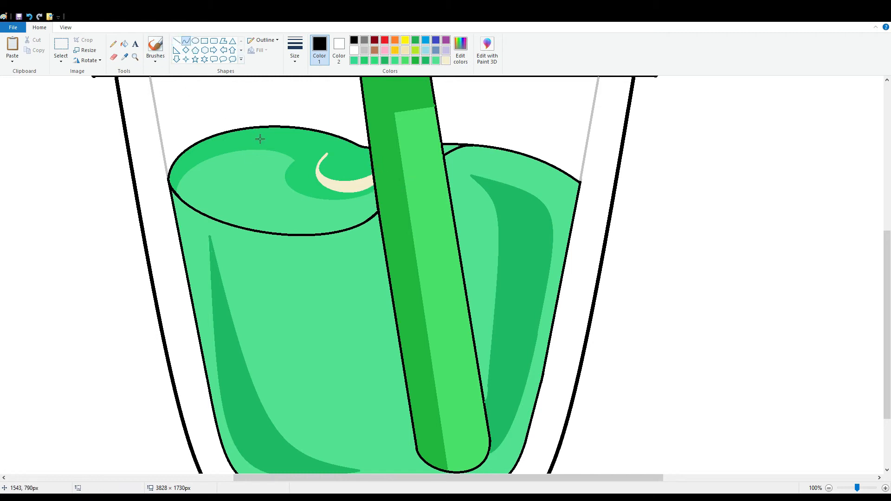
# Outline a slim cream highlight about 170 px wide along the liquid surface's upper-left rim and fill it.
pyautogui.click(446, 61)
pyautogui.moveTo(263, 136)
pyautogui.mouseDown()
pyautogui.moveTo(189, 160)
pyautogui.moveTo(269, 137)
pyautogui.mouseUp()
pyautogui.click(205, 144)
pyautogui.click(194, 154)
pyautogui.hotkey('ctrl', 'z')
pyautogui.click(216, 136)
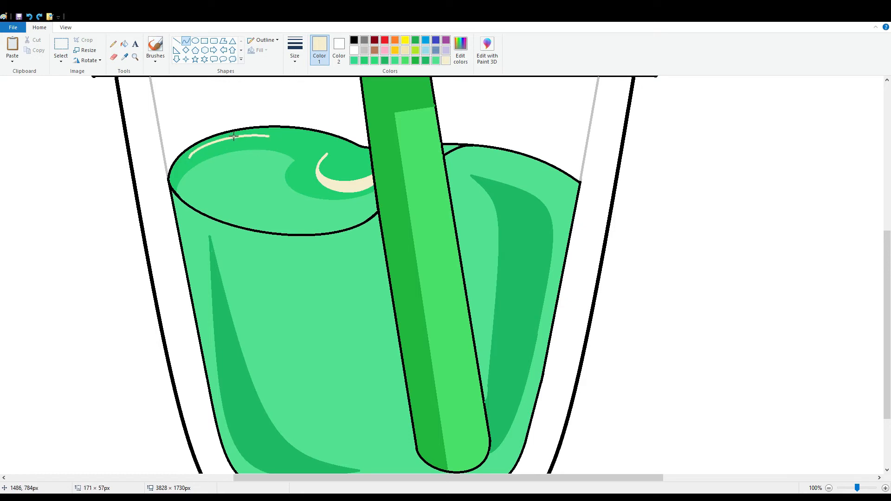
pyautogui.click(214, 138)
pyautogui.click(205, 163)
pyautogui.moveTo(189, 157); pyautogui.dragTo(269, 138)
pyautogui.click(217, 154)
pyautogui.click(227, 139)
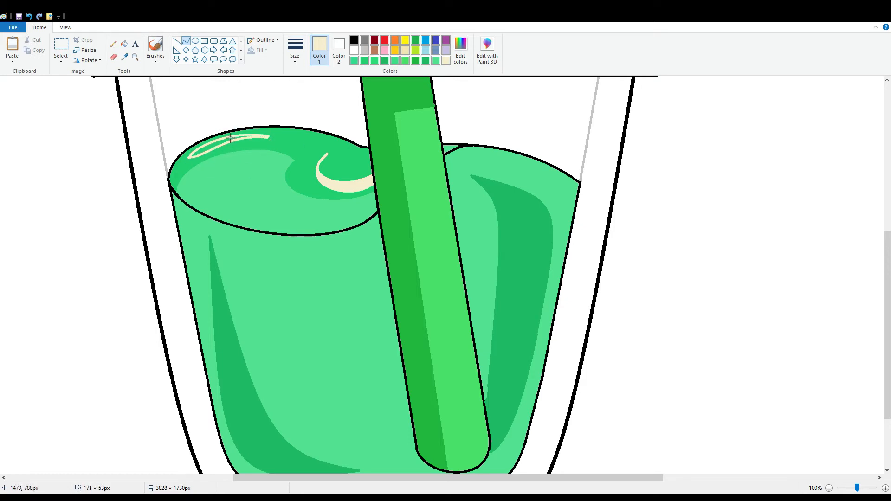
pyautogui.click(124, 44)
pyautogui.click(228, 143)
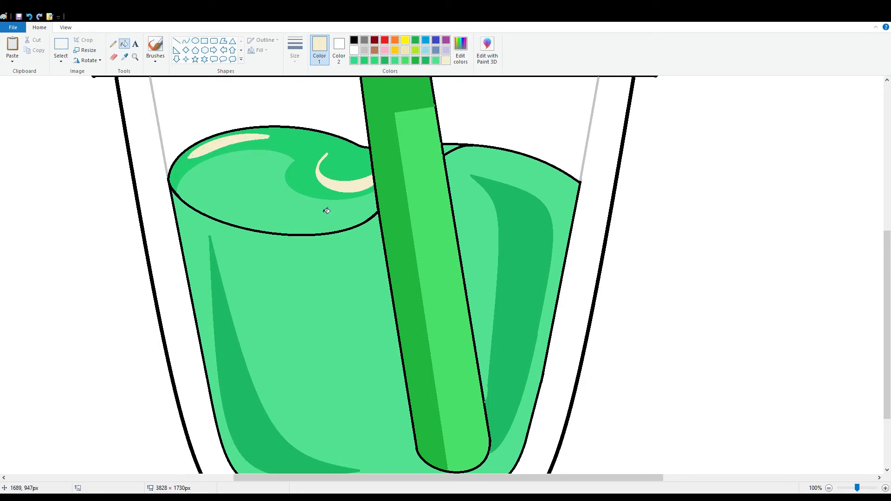
# Outline a narrow cream highlight about 250 px tall along the right shadow's outer edge and fill it.
pyautogui.click(186, 41)
pyautogui.moveTo(551, 259)
pyautogui.mouseDown()
pyautogui.moveTo(533, 355)
pyautogui.moveTo(546, 370)
pyautogui.moveTo(532, 371)
pyautogui.mouseUp()
pyautogui.click(527, 330)
pyautogui.click(530, 306)
pyautogui.moveTo(551, 260); pyautogui.dragTo(532, 371)
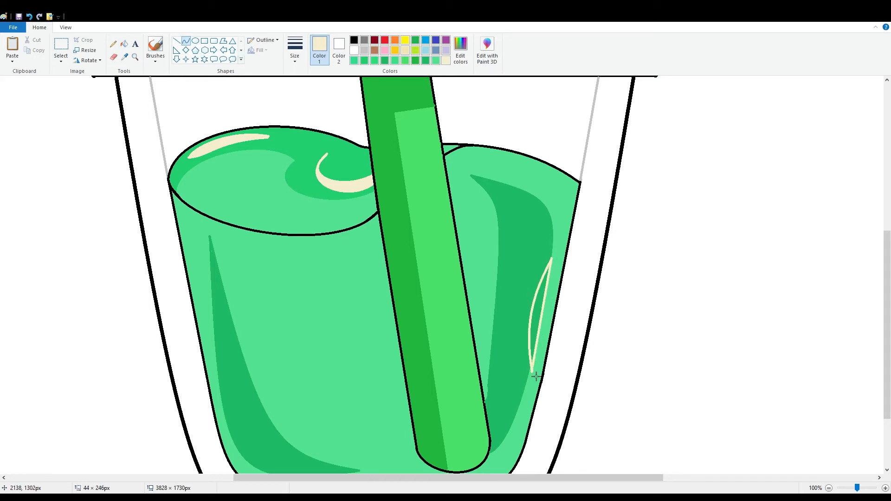
pyautogui.moveTo(557, 333); pyautogui.dragTo(552, 302)
pyautogui.click(544, 344)
pyautogui.click(124, 44)
pyautogui.click(547, 301)
pyautogui.click(548, 312)
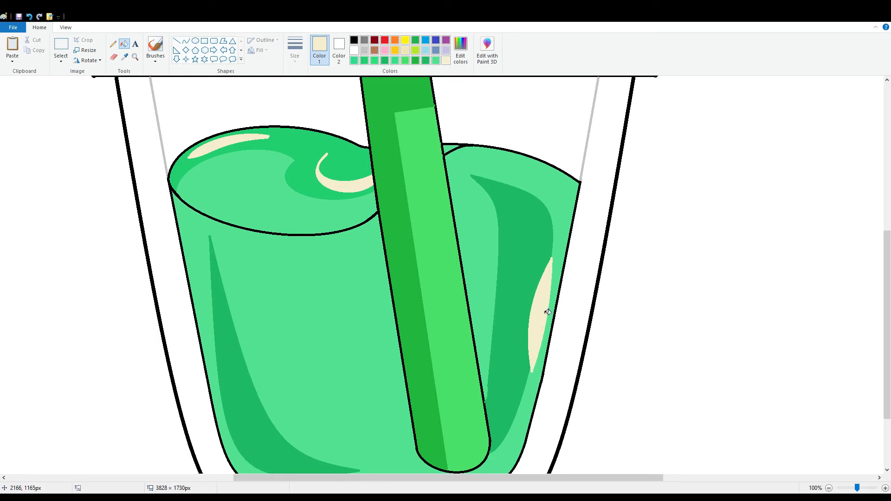
# Outline a curved cream highlight in the liquid's upper-right corner and fill it.
pyautogui.click(186, 41)
pyautogui.moveTo(529, 183); pyautogui.dragTo(563, 227)
pyautogui.click(553, 181)
pyautogui.click(567, 199)
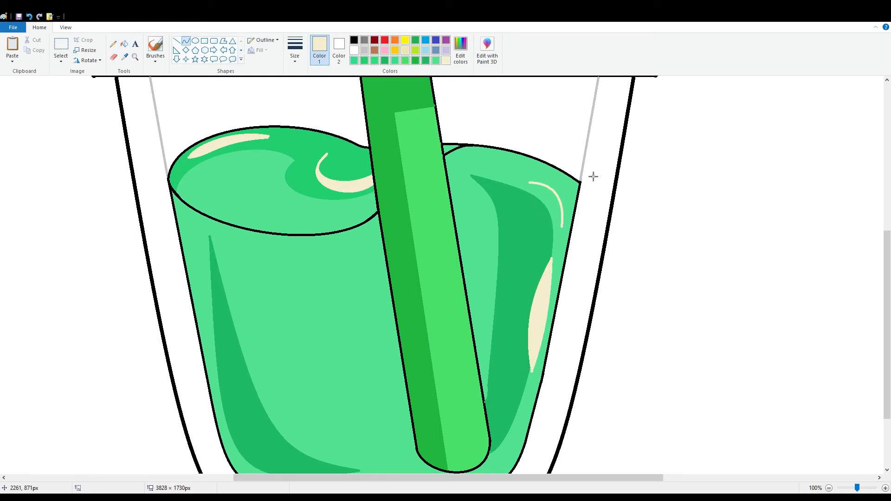
pyautogui.moveTo(529, 183)
pyautogui.mouseDown()
pyautogui.moveTo(562, 226)
pyautogui.moveTo(563, 178)
pyautogui.mouseUp()
pyautogui.click(578, 178)
pyautogui.click(124, 45)
pyautogui.click(560, 186)
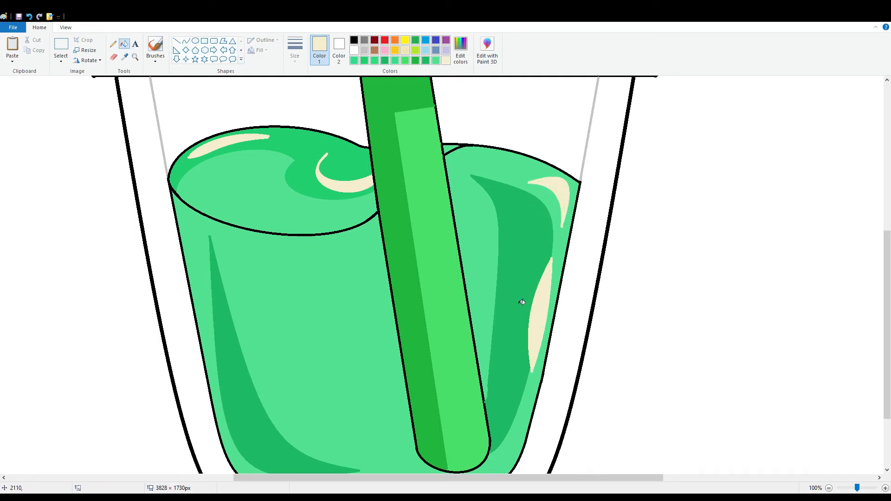
pyautogui.scroll(-3, 515, 298)
pyautogui.scroll(3, 179, 63)
pyautogui.click(186, 41)
pyautogui.moveTo(205, 225)
pyautogui.mouseDown()
pyautogui.moveTo(311, 244)
pyautogui.moveTo(289, 239)
pyautogui.mouseUp()
pyautogui.click(229, 240)
pyautogui.click(283, 254)
pyautogui.click(254, 244)
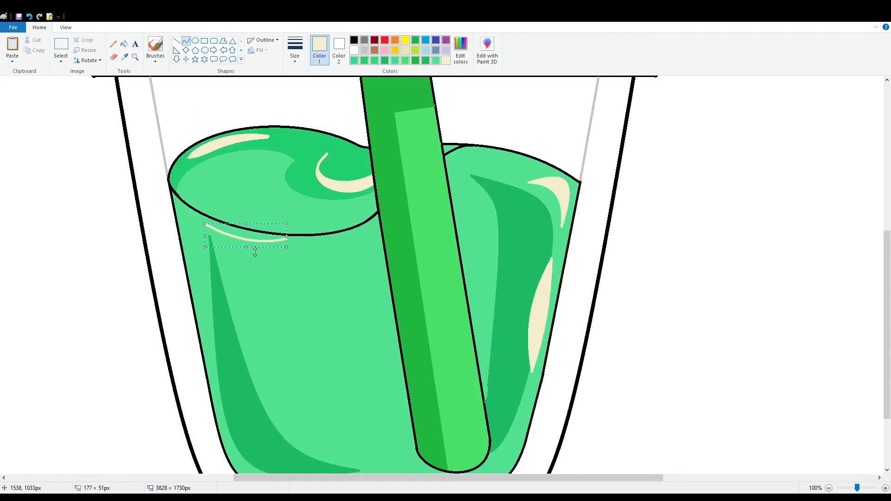
pyautogui.hotkey('ctrl', 'z')
pyautogui.hotkey('ctrl', 'z')
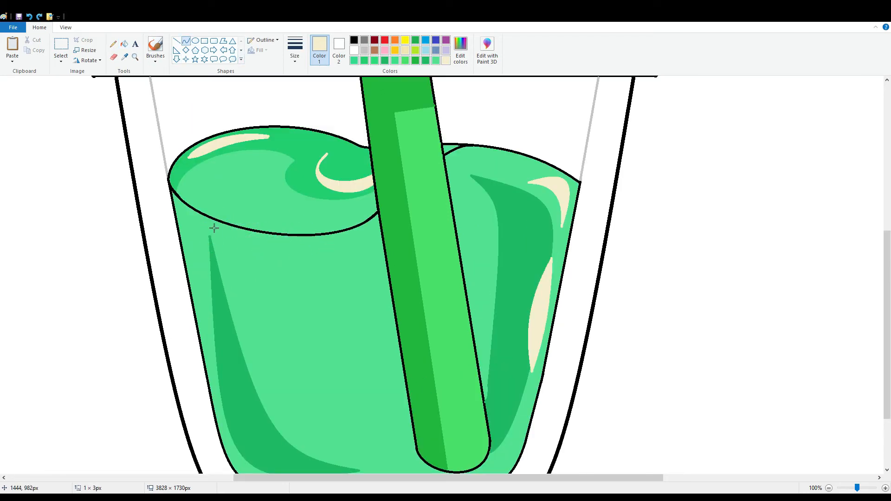
# Outline a cream crescent highlight about 147 px wide below the left end of the liquid's front rim and fill it.
pyautogui.moveTo(211, 224); pyautogui.dragTo(281, 240)
pyautogui.click(224, 242)
pyautogui.click(288, 224)
pyautogui.click(220, 249)
pyautogui.click(264, 263)
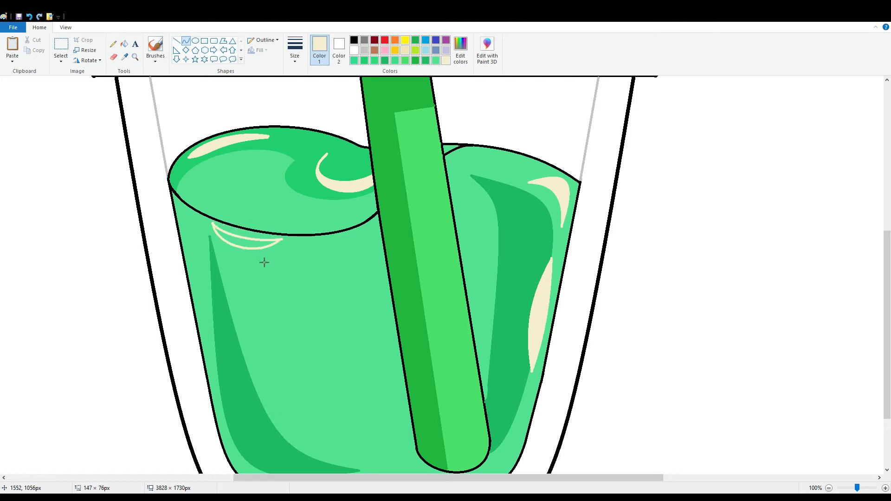
pyautogui.click(125, 44)
pyautogui.click(246, 240)
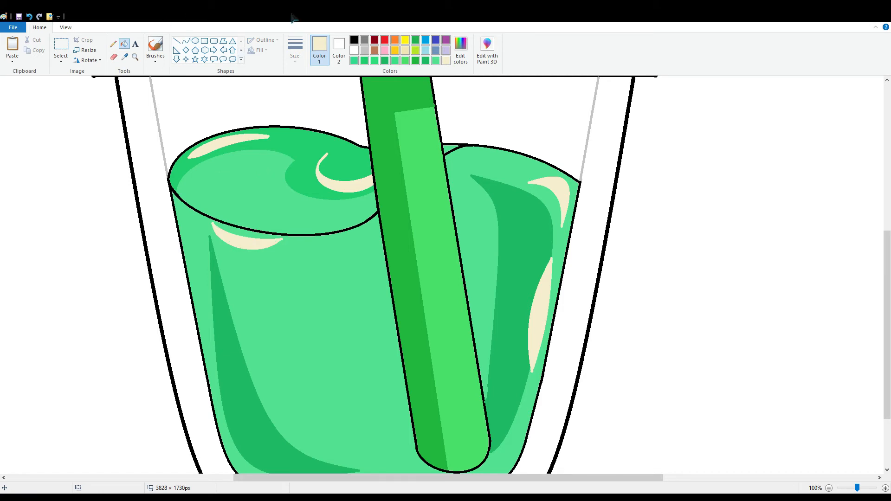
# Draw a brown circle about 70 px wide with a darker brown outline on the blank canvas left of the cup.
pyautogui.click(195, 41)
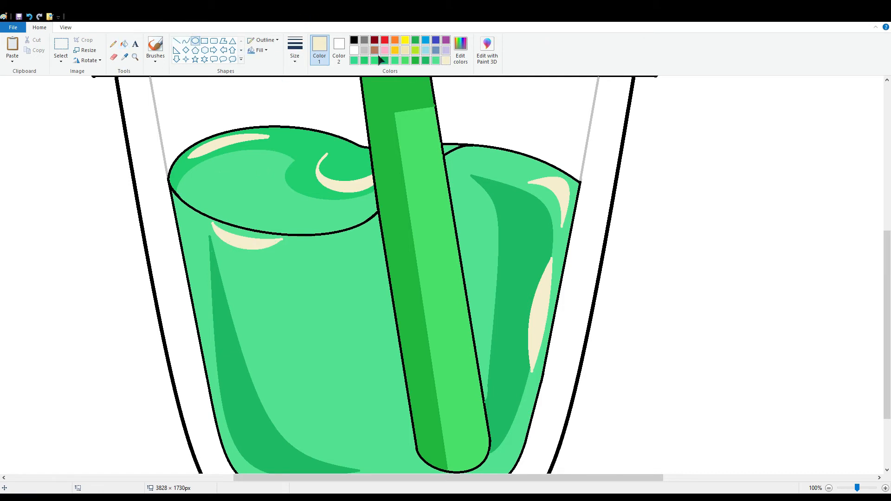
pyautogui.click(375, 50)
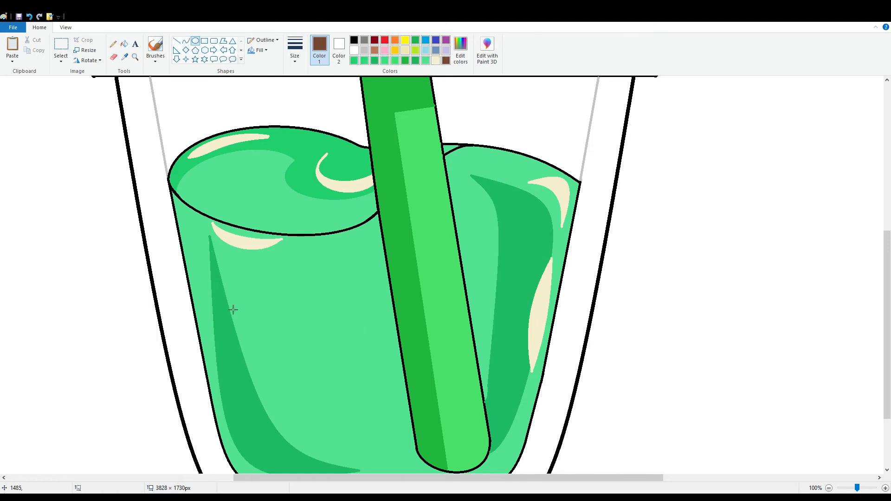
pyautogui.moveTo(58, 227); pyautogui.dragTo(92, 260)
pyautogui.click(354, 40)
pyautogui.click(339, 47)
pyautogui.click(446, 60)
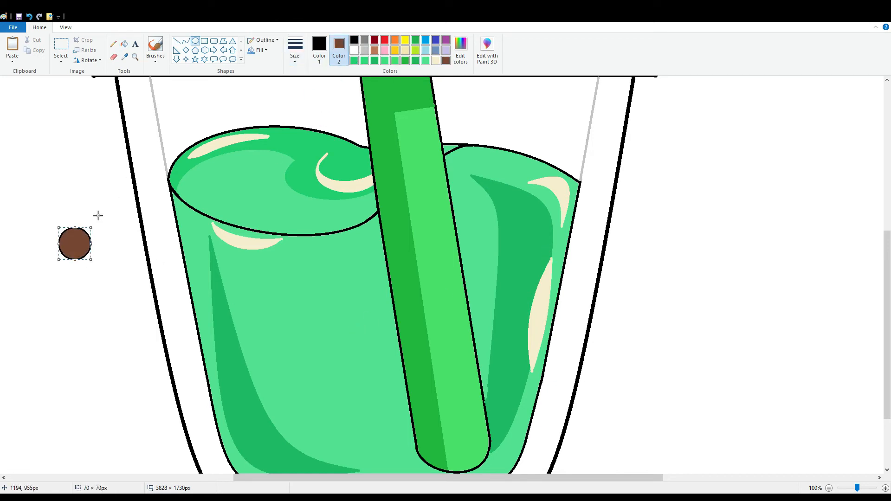
pyautogui.click(320, 49)
pyautogui.click(375, 41)
pyautogui.click(446, 61)
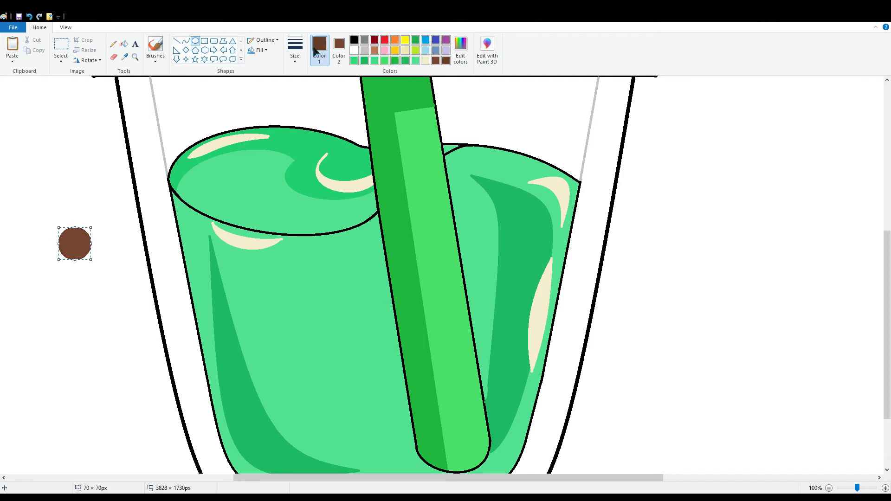
pyautogui.click(212, 199)
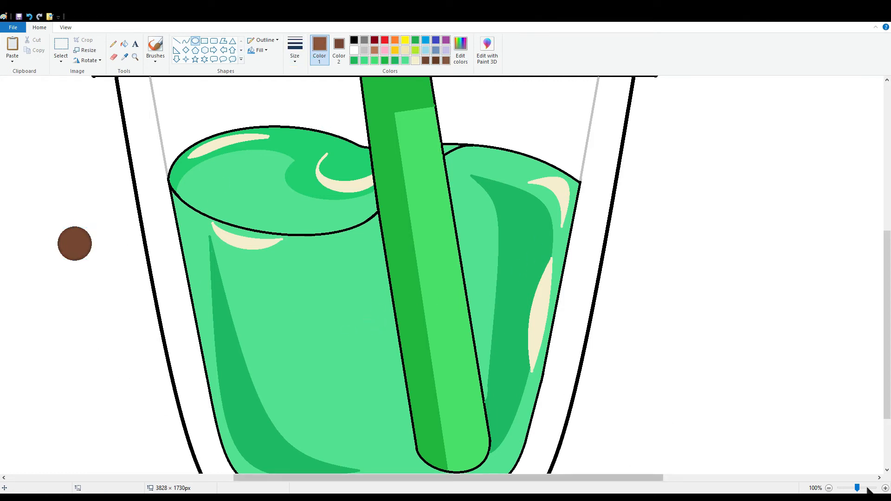
# Add a larger and a smaller light-brown round highlight to the upper part of the brown circle to make it a glossy pearl.
pyautogui.scroll(2, 548, 251)
pyautogui.moveTo(215, 341); pyautogui.dragTo(240, 359)
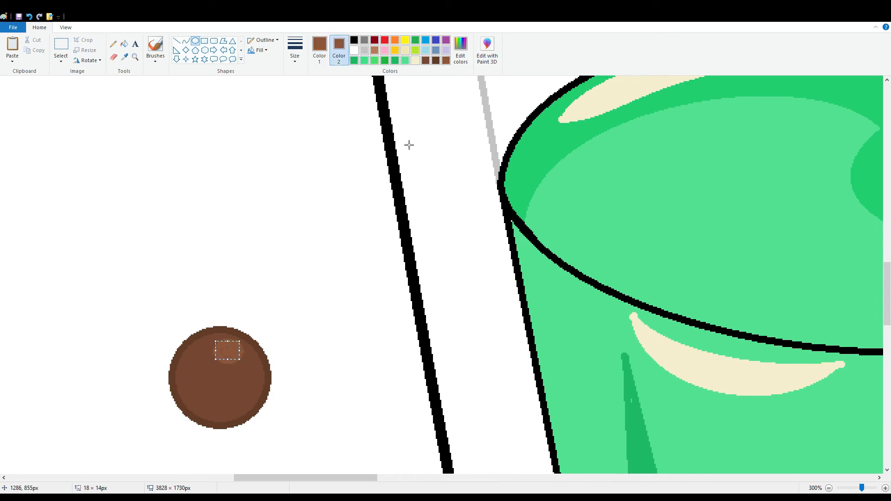
pyautogui.moveTo(228, 351); pyautogui.dragTo(236, 356)
pyautogui.click(462, 60)
pyautogui.moveTo(546, 248); pyautogui.dragTo(545, 243)
pyautogui.click(370, 322)
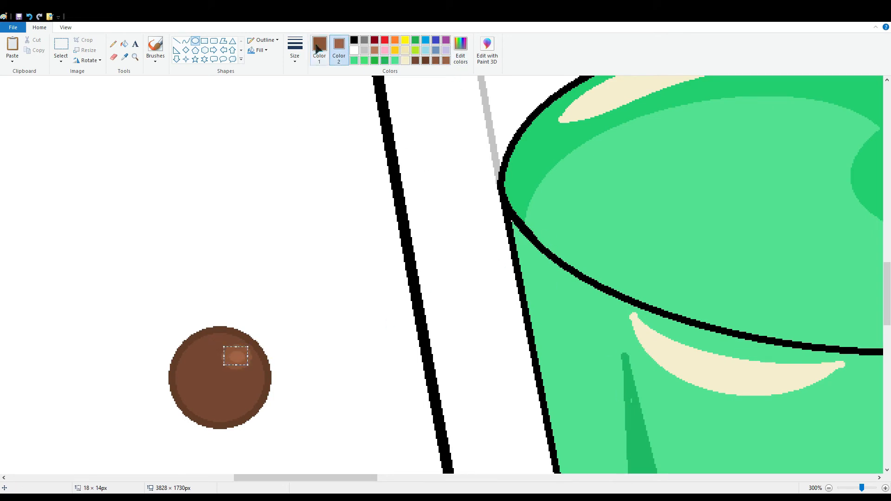
pyautogui.click(319, 52)
pyautogui.click(446, 61)
pyautogui.moveTo(248, 366); pyautogui.dragTo(252, 371)
pyautogui.moveTo(203, 344); pyautogui.dragTo(213, 352)
pyautogui.click(324, 329)
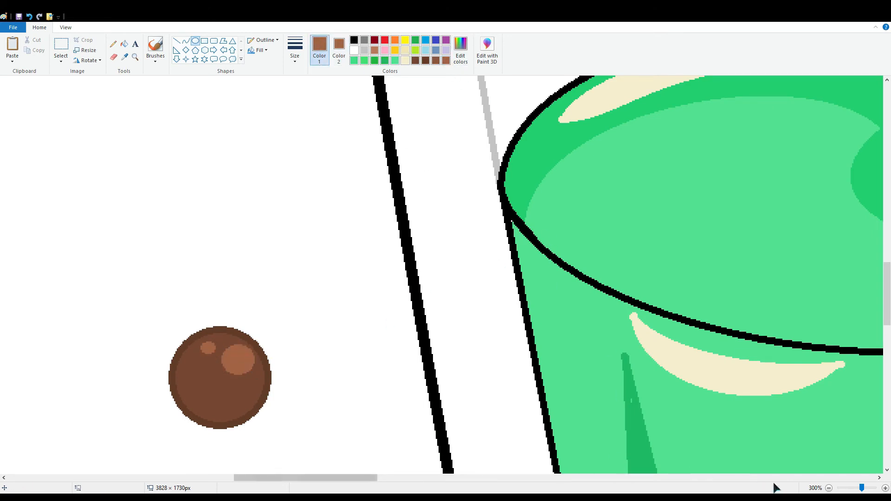
pyautogui.click(829, 488)
pyautogui.click(64, 45)
pyautogui.moveTo(92, 216); pyautogui.dragTo(186, 330)
pyautogui.moveTo(133, 224); pyautogui.dragTo(193, 255)
pyautogui.hotkey('ctrl', 'z')
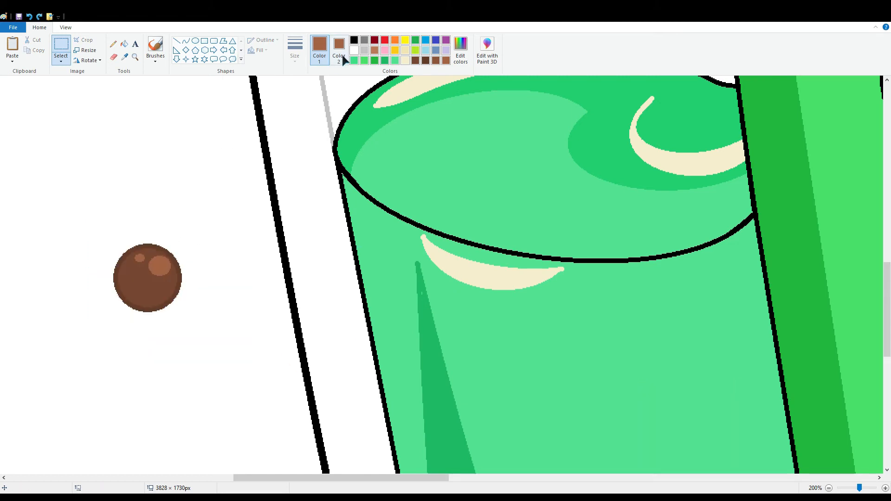
# Set the background colour to white and move the brown pearl into the liquid, left of the straw.
pyautogui.click(342, 57)
pyautogui.moveTo(92, 222); pyautogui.dragTo(206, 352)
pyautogui.moveTo(159, 295); pyautogui.dragTo(522, 338)
pyautogui.hotkey('ctrl', 'z')
pyautogui.click(354, 51)
pyautogui.moveTo(103, 220); pyautogui.dragTo(191, 332)
pyautogui.moveTo(159, 315); pyautogui.dragTo(667, 364)
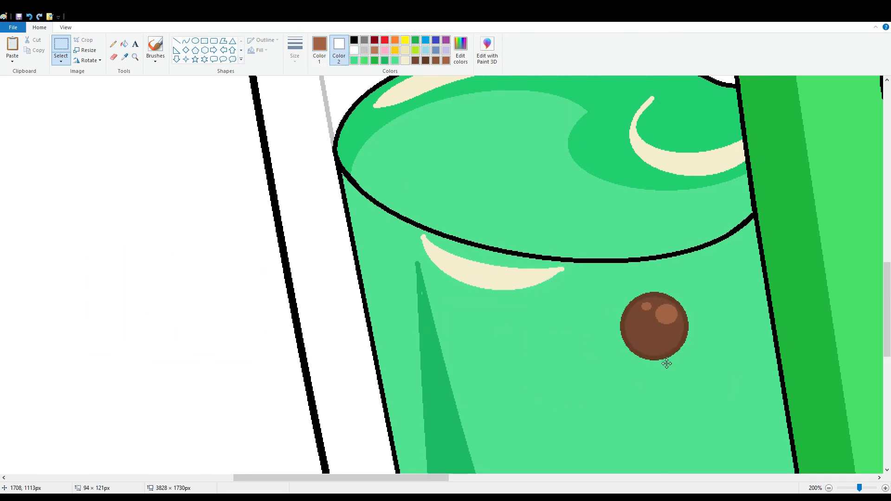
# Move the pearl down onto the dark green shadow in the liquid's lower left.
pyautogui.moveTo(445, 480); pyautogui.dragTo(512, 480)
pyautogui.moveTo(395, 333); pyautogui.dragTo(391, 380)
pyautogui.scroll(-3, 392, 379)
pyautogui.moveTo(392, 180); pyautogui.dragTo(263, 385)
pyautogui.scroll(-3, 263, 385)
# Copy the pearl and place a horizontally flipped duplicate to its right.
pyautogui.hotkey('ctrl', 'c')
pyautogui.hotkey('ctrl', 'v')
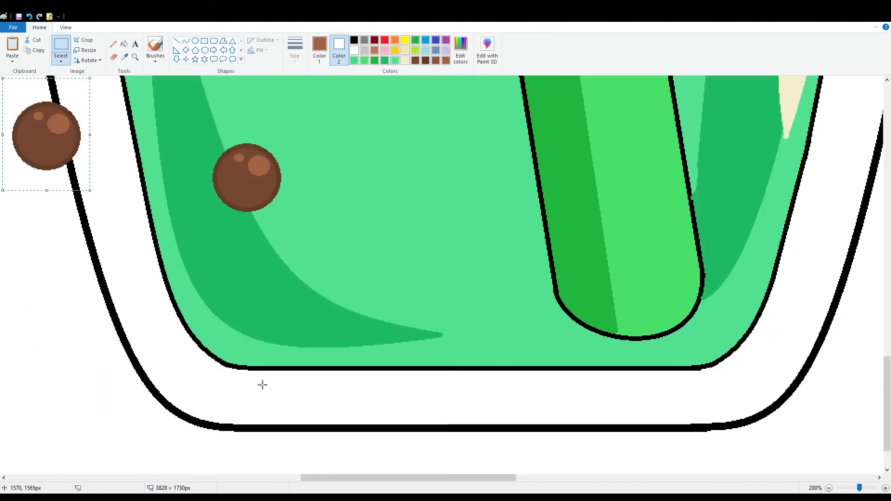
pyautogui.moveTo(49, 138); pyautogui.dragTo(348, 203)
pyautogui.click(88, 60)
pyautogui.click(121, 110)
# Place three more pearl copies near the liquid's bottom left of the straw, flipping one of them horizontally.
pyautogui.hotkey('ctrl', 'v')
pyautogui.moveTo(51, 131); pyautogui.dragTo(494, 301)
pyautogui.click(12, 46)
pyautogui.moveTo(68, 137); pyautogui.dragTo(367, 311)
pyautogui.hotkey('ctrl', 'v')
pyautogui.click(88, 60)
pyautogui.click(104, 112)
pyautogui.moveTo(30, 141); pyautogui.dragTo(464, 211)
# Place two pearl copies one above the other in the shadow beside the right edge of the straw's lower part.
pyautogui.click(405, 472)
pyautogui.moveTo(407, 477); pyautogui.dragTo(467, 477)
pyautogui.click(12, 47)
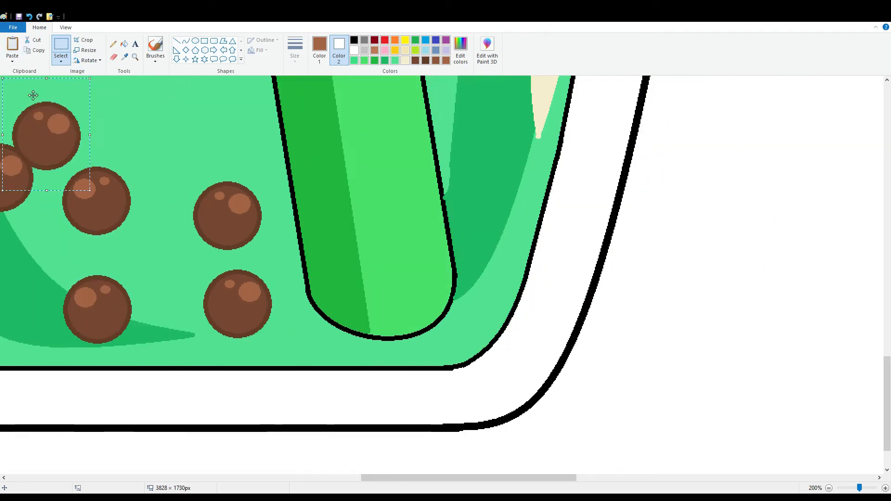
pyautogui.moveTo(55, 159); pyautogui.dragTo(465, 217)
pyautogui.scroll(2, 465, 219)
pyautogui.moveTo(475, 291); pyautogui.dragTo(494, 272)
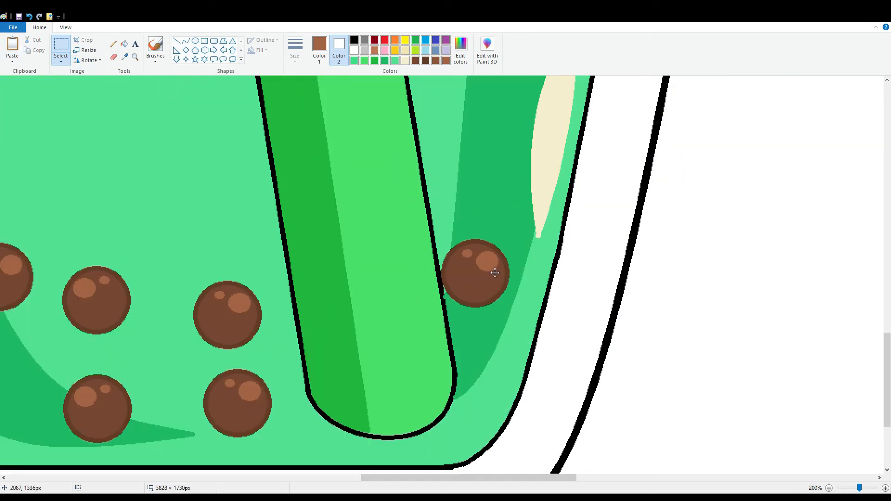
pyautogui.scroll(-2, 503, 381)
pyautogui.click(12, 46)
pyautogui.moveTo(65, 140); pyautogui.dragTo(502, 105)
pyautogui.click(12, 47)
pyautogui.scroll(4, 502, 105)
pyautogui.moveTo(500, 290); pyautogui.dragTo(491, 280)
# Place a pearl copy near the top of the liquid, right of the straw.
pyautogui.click(12, 46)
pyautogui.moveTo(56, 123); pyautogui.dragTo(302, 110)
pyautogui.scroll(3, 303, 111)
pyautogui.moveTo(293, 432); pyautogui.dragTo(456, 288)
# Place one pearl copy below the left crescent highlight and another lower down toward the middle of the liquid.
pyautogui.scroll(-1, 402, 318)
pyautogui.hscroll(-5, 246, 282)
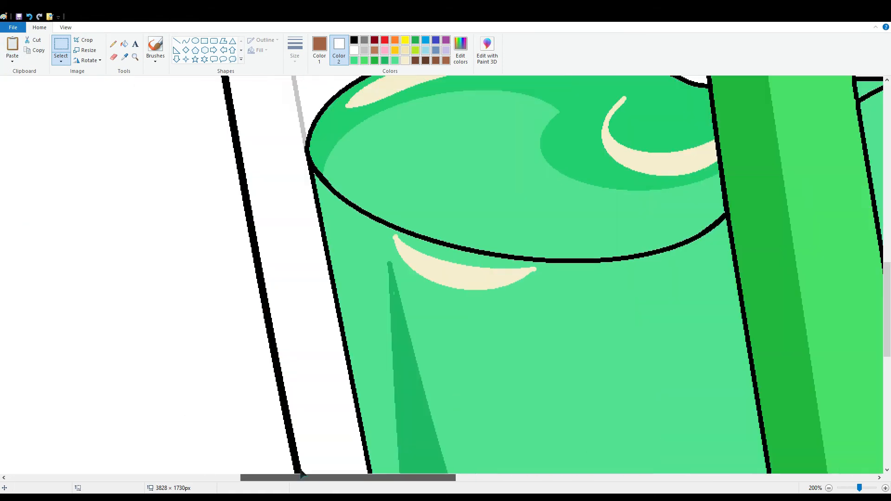
pyautogui.scroll(-2, 246, 282)
pyautogui.click(12, 46)
pyautogui.moveTo(46, 136); pyautogui.dragTo(397, 237)
pyautogui.click(12, 46)
pyautogui.moveTo(47, 107); pyautogui.dragTo(537, 311)
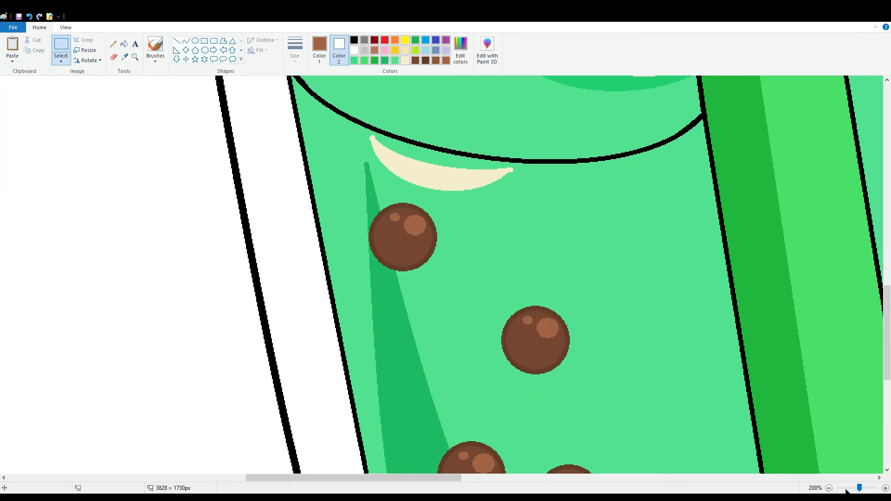
# Fill the empty space inside the cup above the liquid with light grey on both sides of the straw.
pyautogui.click(841, 486)
pyautogui.click(838, 486)
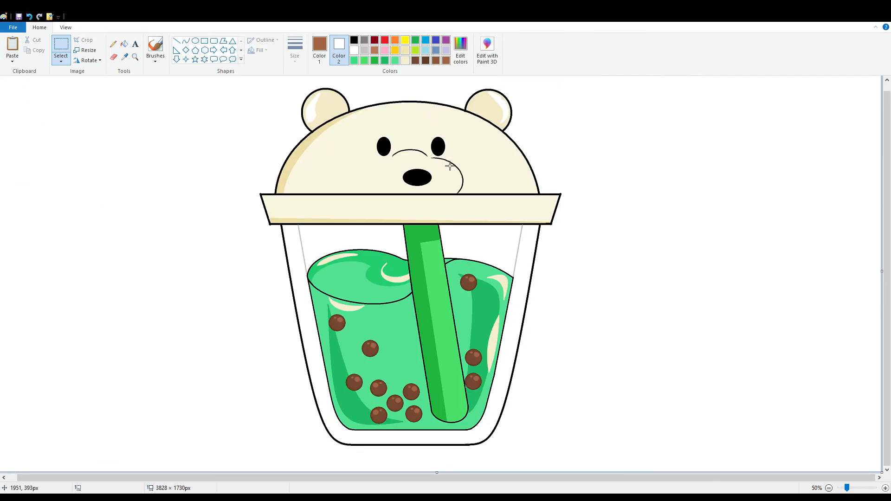
pyautogui.click(124, 44)
pyautogui.click(365, 50)
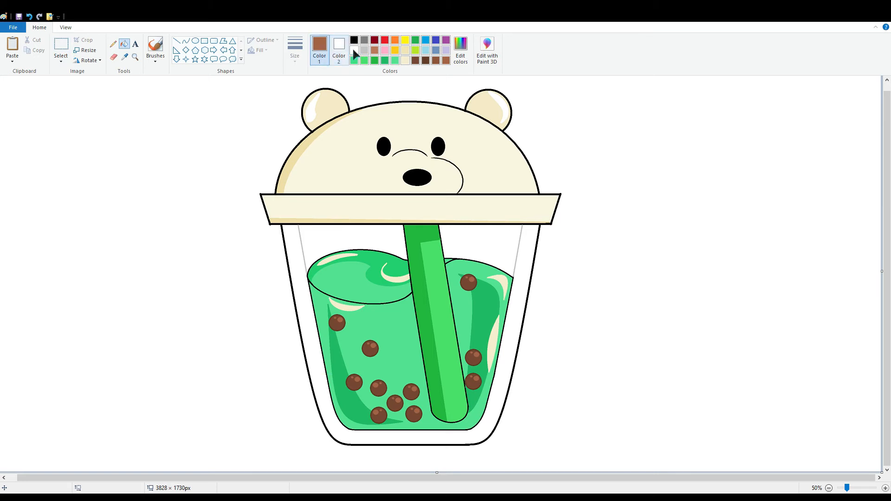
pyautogui.click(492, 249)
pyautogui.click(335, 243)
pyautogui.click(448, 224)
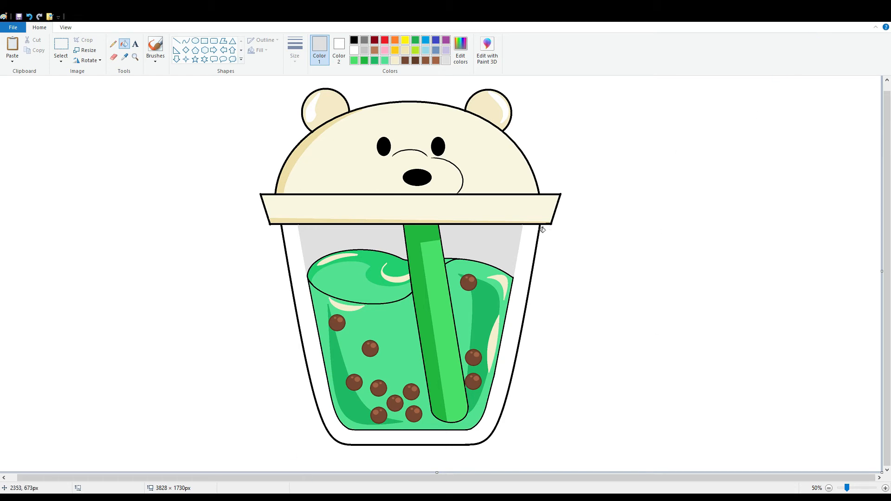
# Draw a cream ellipse about 73 × 70 px with a black outline across the middle of the straw's right edge.
pyautogui.click(196, 41)
pyautogui.click(354, 40)
pyautogui.click(339, 46)
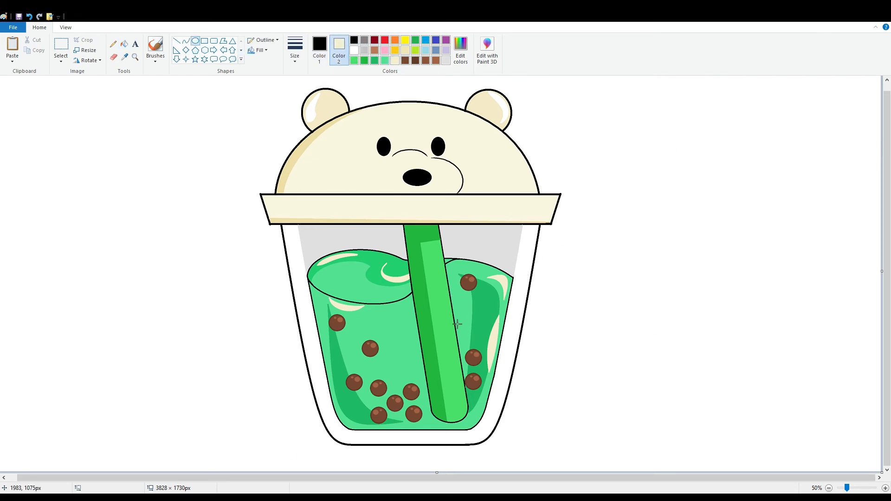
pyautogui.moveTo(464, 332); pyautogui.dragTo(468, 338)
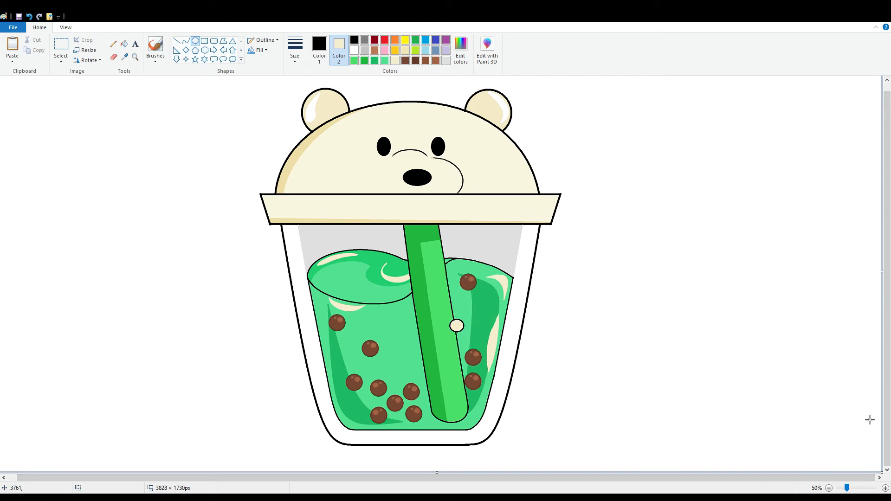
pyautogui.click(867, 489)
pyautogui.moveTo(564, 475); pyautogui.dragTo(665, 476)
pyautogui.scroll(-1, 446, 329)
pyautogui.moveTo(439, 332); pyautogui.dragTo(472, 366)
pyautogui.scroll(-1, 473, 367)
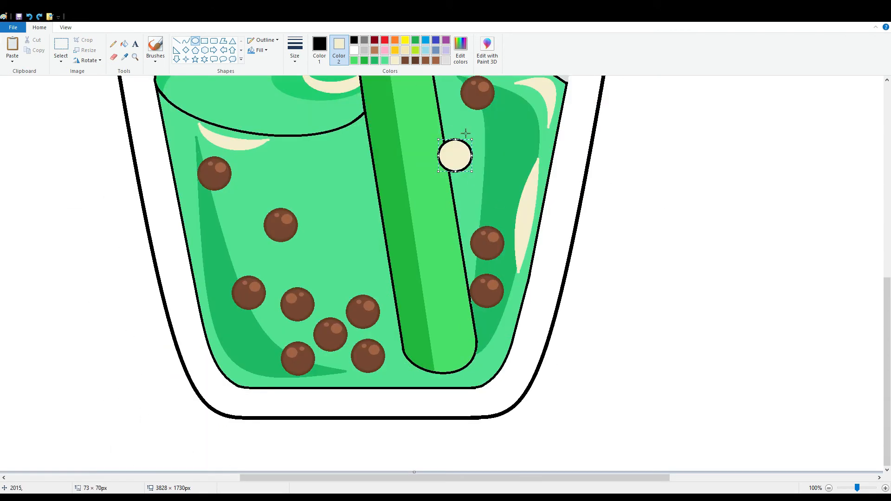
pyautogui.click(597, 171)
# Try to draw a black curved paw outline extending left from the middle of the straw's left edge.
pyautogui.click(185, 41)
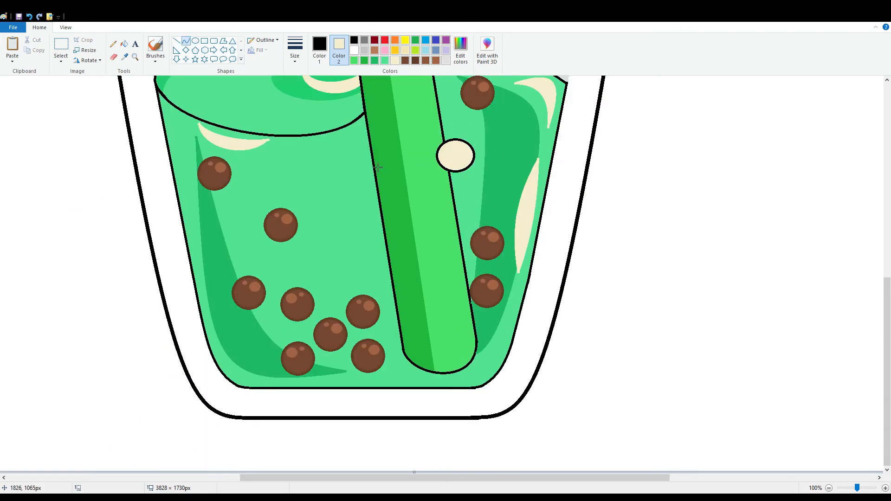
pyautogui.click(319, 46)
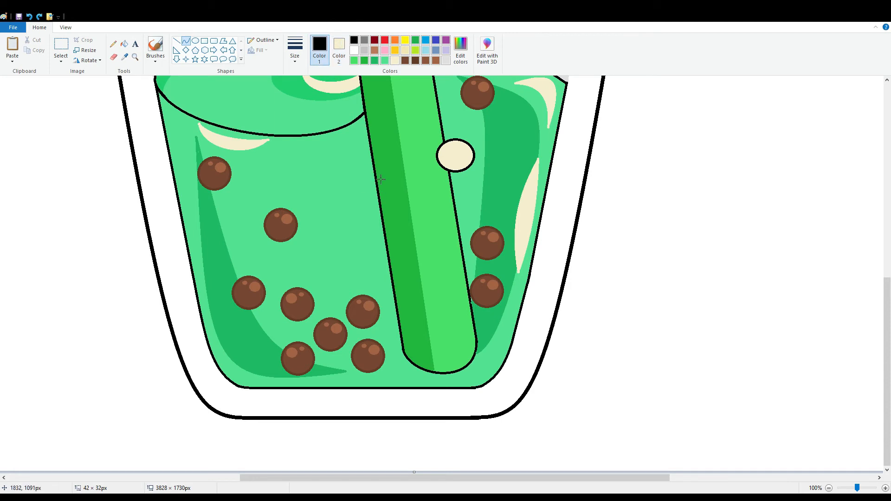
pyautogui.moveTo(373, 157); pyautogui.dragTo(323, 203)
pyautogui.moveTo(366, 182); pyautogui.dragTo(339, 148)
pyautogui.moveTo(326, 173)
pyautogui.mouseDown()
pyautogui.moveTo(318, 186)
pyautogui.moveTo(317, 174)
pyautogui.mouseUp()
pyautogui.click(469, 238)
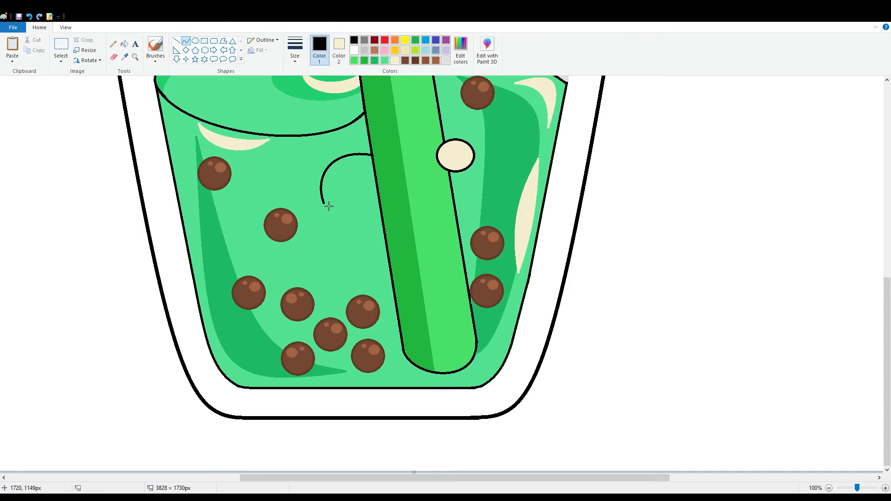
pyautogui.moveTo(332, 217); pyautogui.dragTo(347, 230)
pyautogui.click(376, 212)
pyautogui.hotkey('ctrl', 'z')
# Draw a large black arc bulging left from the straw's left edge and a smaller hooked curve continuing from its lower end.
pyautogui.moveTo(373, 156); pyautogui.dragTo(325, 228)
pyautogui.moveTo(333, 181); pyautogui.dragTo(334, 148)
pyautogui.moveTo(308, 198); pyautogui.dragTo(301, 204)
pyautogui.moveTo(356, 202)
pyautogui.mouseDown()
pyautogui.moveTo(346, 185)
pyautogui.moveTo(357, 188)
pyautogui.mouseUp()
pyautogui.moveTo(321, 214)
pyautogui.mouseDown()
pyautogui.moveTo(339, 208)
pyautogui.moveTo(350, 234)
pyautogui.moveTo(363, 236)
pyautogui.moveTo(325, 231)
pyautogui.mouseUp()
pyautogui.moveTo(351, 249); pyautogui.dragTo(360, 233)
pyautogui.click(509, 210)
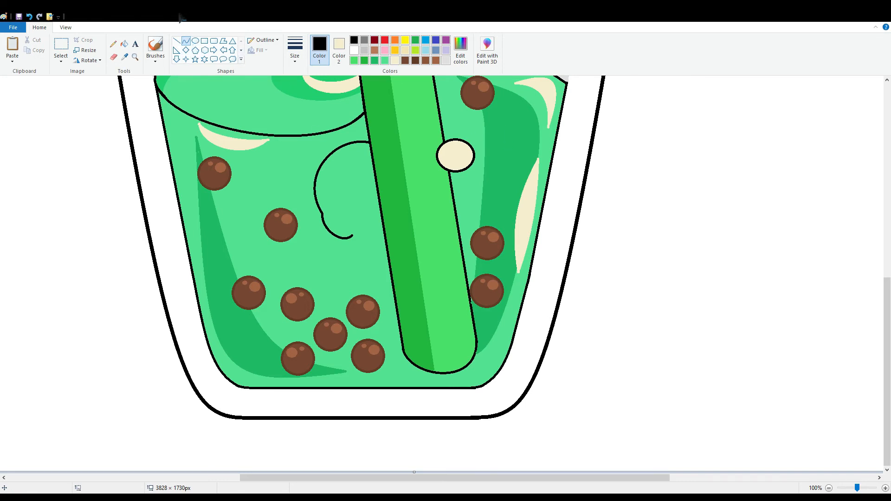
# Move the upper flipped pearl out of the liquid onto the blank canvas left of the cup and choose white as drawing colour.
pyautogui.click(61, 46)
pyautogui.moveTo(321, 325); pyautogui.dragTo(117, 317)
pyautogui.click(124, 44)
pyautogui.click(354, 50)
pyautogui.click(61, 46)
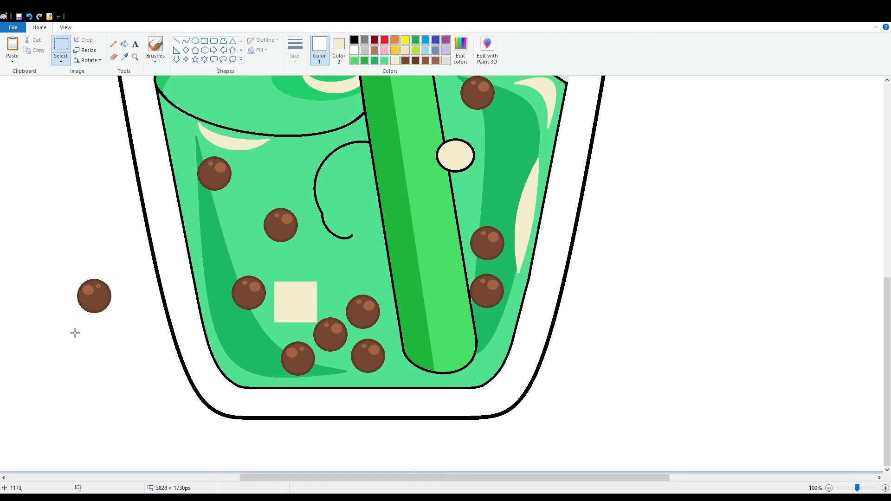
pyautogui.moveTo(84, 315); pyautogui.dragTo(171, 118)
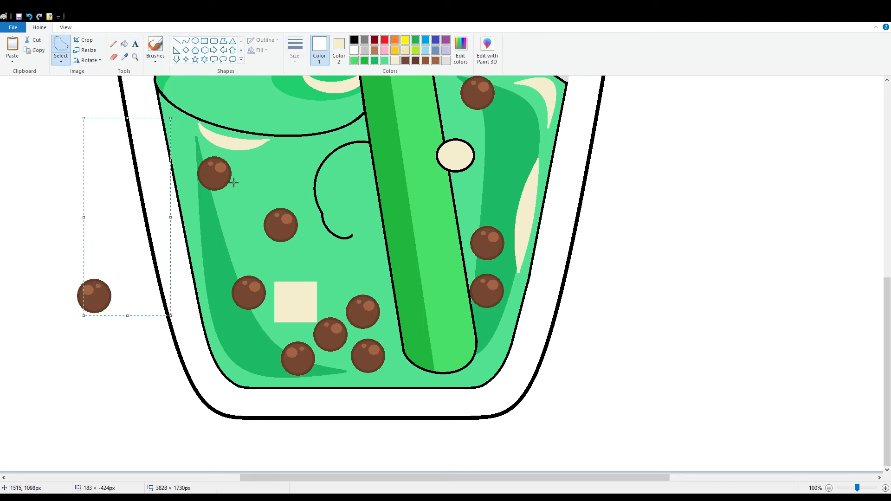
pyautogui.click(233, 182)
pyautogui.click(84, 326)
pyautogui.click(122, 311)
pyautogui.moveTo(86, 322)
pyautogui.mouseDown()
pyautogui.moveTo(114, 245)
pyautogui.moveTo(106, 269)
pyautogui.mouseUp()
pyautogui.moveTo(108, 299)
pyautogui.mouseDown()
pyautogui.moveTo(102, 326)
pyautogui.moveTo(103, 307)
pyautogui.mouseUp()
pyautogui.hotkey('ctrl', 'z')
# Split the pearl outside the cup with a slanted white line and move its left half away using a free-form selection.
pyautogui.click(177, 41)
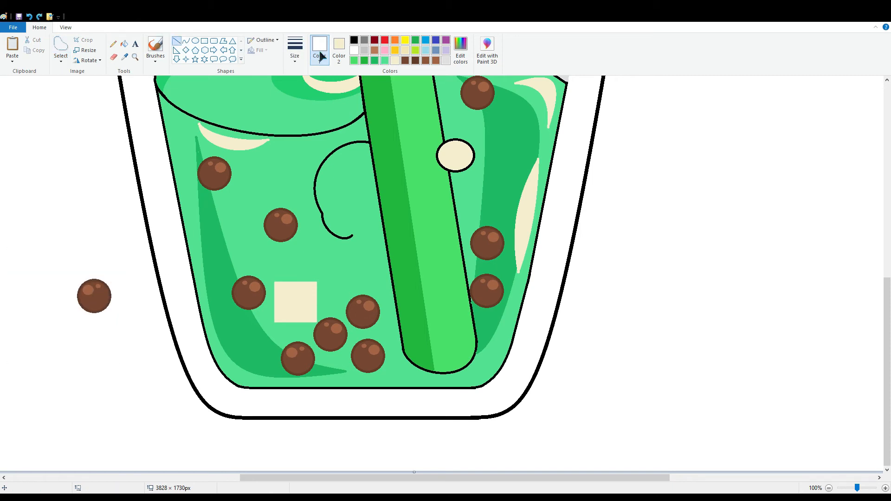
pyautogui.moveTo(99, 278); pyautogui.dragTo(92, 313)
pyautogui.keyDown('ctrl'); pyautogui.scroll(1, 275, 412); pyautogui.keyUp('ctrl')
pyautogui.click(61, 47)
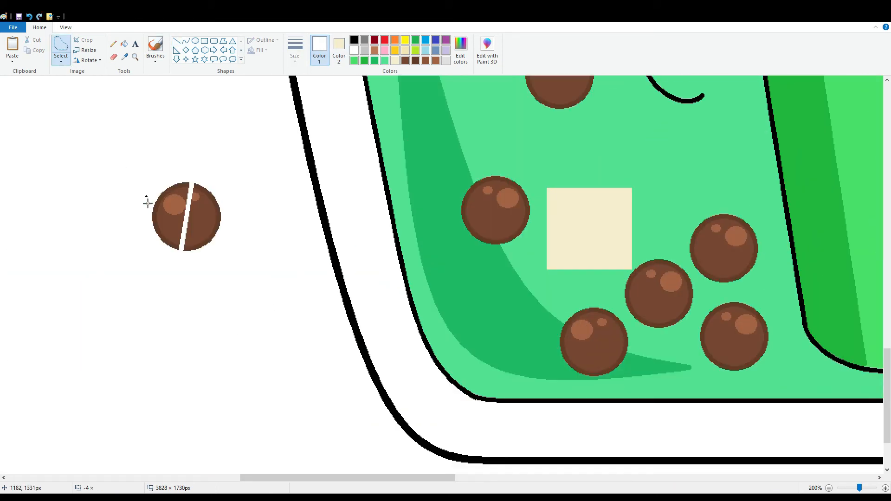
pyautogui.moveTo(147, 197); pyautogui.dragTo(190, 232)
pyautogui.moveTo(194, 189); pyautogui.dragTo(139, 178)
pyautogui.moveTo(156, 214); pyautogui.dragTo(86, 238)
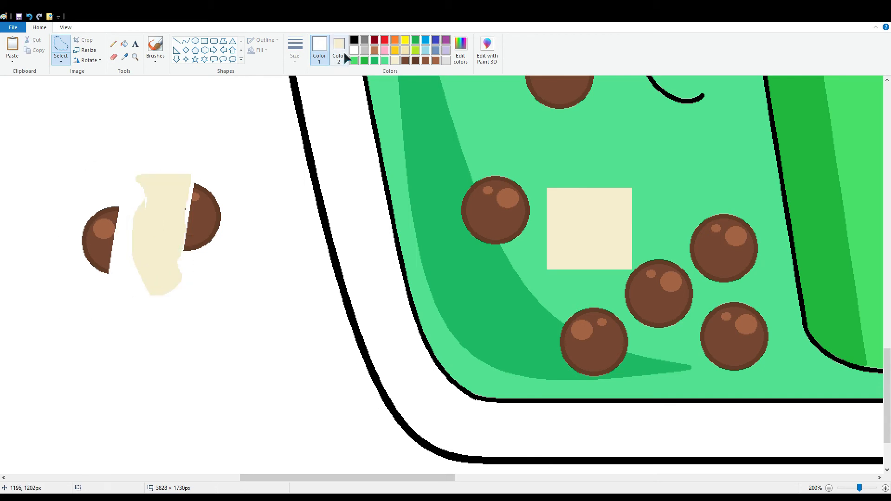
# Set the background colour to white and fill the leftover cream patch between the pearl halves with white.
pyautogui.click(343, 57)
pyautogui.click(354, 50)
pyautogui.click(126, 45)
pyautogui.click(178, 189)
# Select the left pearl half with a rectangular selection, flip it horizontally and move it up on the blank canvas.
pyautogui.click(61, 60)
pyautogui.click(74, 82)
pyautogui.moveTo(59, 188); pyautogui.dragTo(127, 289)
pyautogui.click(94, 60)
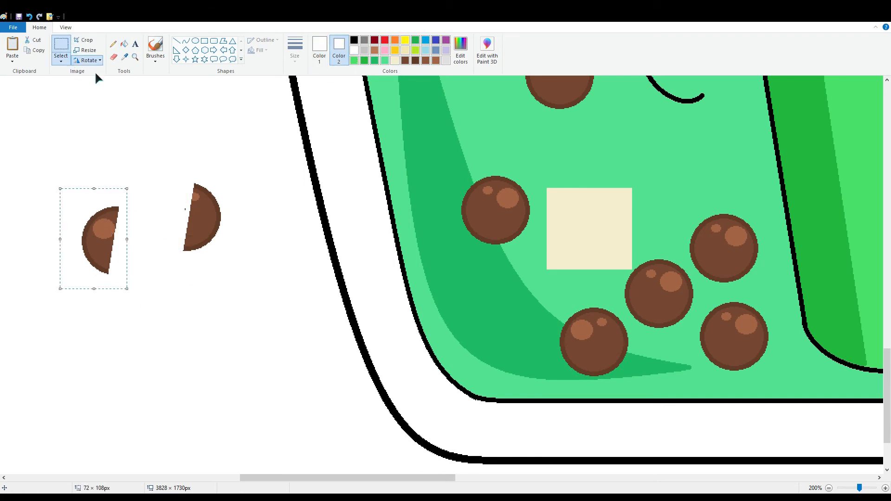
pyautogui.click(99, 112)
pyautogui.moveTo(99, 244); pyautogui.dragTo(107, 201)
# Flip the other pearl half horizontally and move it into the liquid at the left edge of the cream square.
pyautogui.moveTo(176, 164); pyautogui.dragTo(223, 268)
pyautogui.click(111, 111)
pyautogui.moveTo(203, 230); pyautogui.dragTo(572, 243)
pyautogui.moveTo(418, 478); pyautogui.dragTo(429, 479)
pyautogui.moveTo(524, 232); pyautogui.dragTo(509, 248)
pyautogui.click(57, 334)
# Select the remaining pearl half on the blank canvas and move it into the liquid near the cream square's right edge.
pyautogui.moveTo(292, 478)
pyautogui.mouseDown()
pyautogui.moveTo(344, 485)
pyautogui.moveTo(271, 480)
pyautogui.mouseUp()
pyautogui.moveTo(315, 135)
pyautogui.mouseDown()
pyautogui.moveTo(261, 18)
pyautogui.moveTo(381, 240)
pyautogui.mouseUp()
pyautogui.moveTo(357, 202)
pyautogui.mouseDown()
pyautogui.moveTo(755, 229)
pyautogui.moveTo(886, 223)
pyautogui.mouseUp()
pyautogui.moveTo(389, 480); pyautogui.dragTo(506, 482)
pyautogui.moveTo(400, 225); pyautogui.dragTo(471, 233)
# Rotate the selected pearl half 90° clockwise so that its cut side faces up, and deselect it.
pyautogui.click(93, 60)
pyautogui.click(103, 93)
pyautogui.click(90, 60)
pyautogui.click(94, 97)
pyautogui.click(101, 59)
pyautogui.click(110, 75)
pyautogui.click(542, 368)
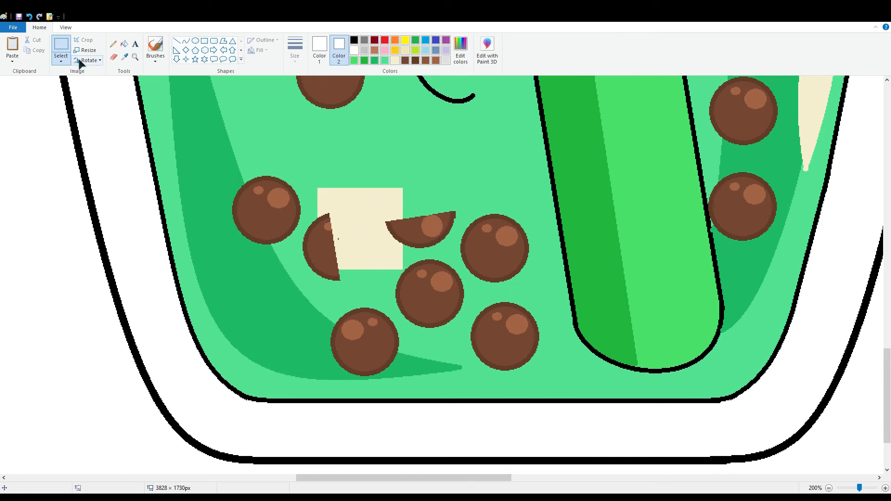
# Cut out the whole pearl below the cream square with a free-form selection, move it outside the cup and delete it.
pyautogui.click(63, 62)
pyautogui.click(77, 93)
pyautogui.moveTo(389, 289)
pyautogui.mouseDown()
pyautogui.moveTo(461, 277)
pyautogui.moveTo(390, 284)
pyautogui.mouseUp()
pyautogui.moveTo(431, 287); pyautogui.dragTo(52, 289)
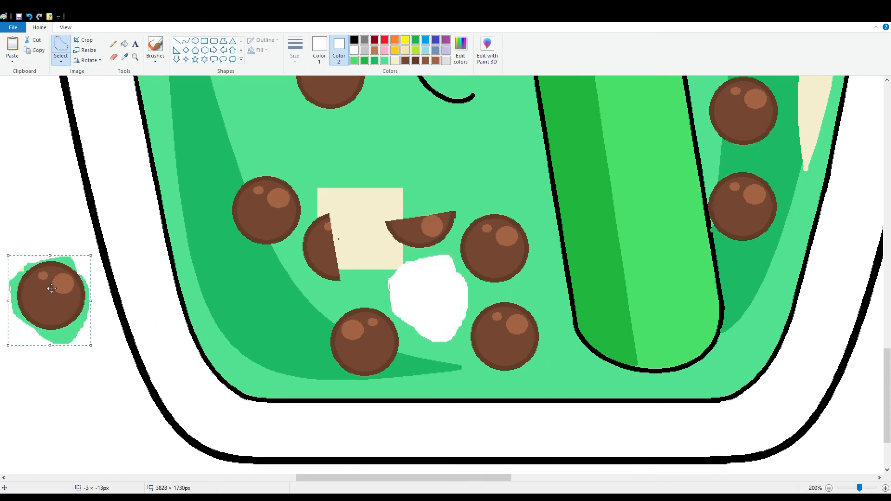
pyautogui.press('Delete')
# Sample the light liquid green and fill the white hole and the cream square with it.
pyautogui.click(124, 44)
pyautogui.click(125, 57)
pyautogui.click(375, 144)
pyautogui.click(418, 298)
pyautogui.click(371, 244)
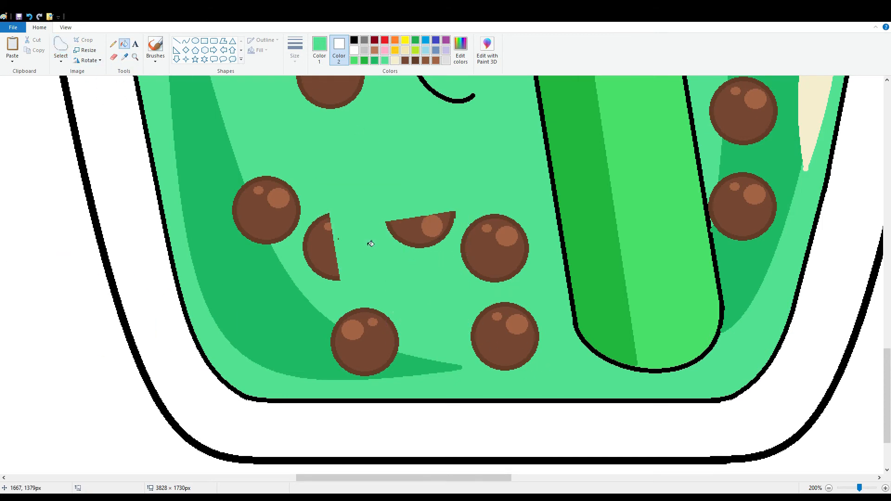
# Draw a rounded black arm outline extending down and left from the hooked curve, using the Curve tool.
pyautogui.scroll(3, 513, 237)
pyautogui.click(186, 41)
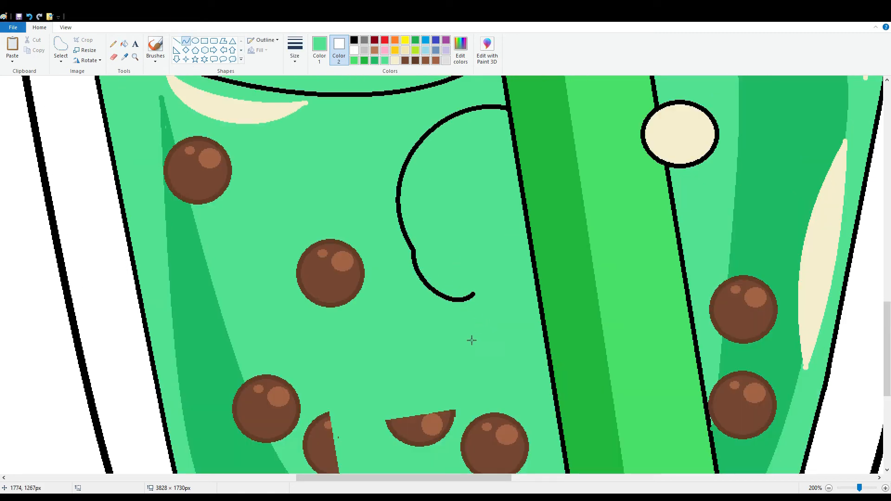
pyautogui.click(354, 40)
pyautogui.moveTo(472, 294)
pyautogui.mouseDown()
pyautogui.moveTo(398, 358)
pyautogui.moveTo(404, 383)
pyautogui.moveTo(380, 358)
pyautogui.moveTo(498, 356)
pyautogui.moveTo(502, 346)
pyautogui.mouseUp()
pyautogui.click(395, 370)
pyautogui.click(456, 358)
pyautogui.click(412, 404)
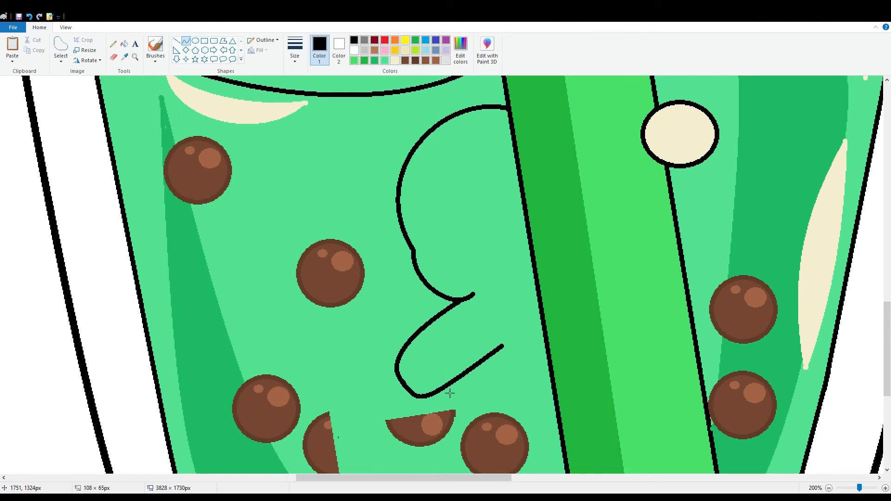
pyautogui.click(491, 355)
# Undo the arm's lower curve and redraw it as a flatter curve running from the paw tip up toward the straw.
pyautogui.hotkey('ctrl', 'z')
pyautogui.hotkey('ctrl', 'z')
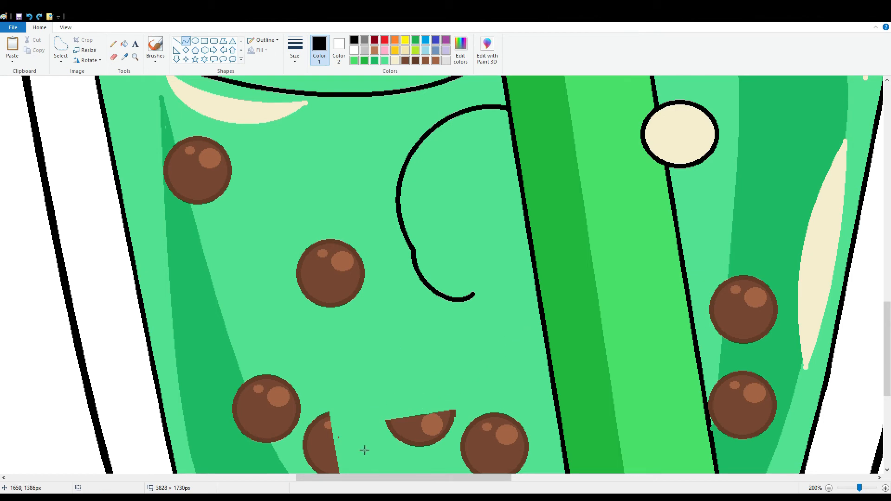
pyautogui.hotkey('ctrl', 'y')
pyautogui.moveTo(407, 387); pyautogui.dragTo(511, 352)
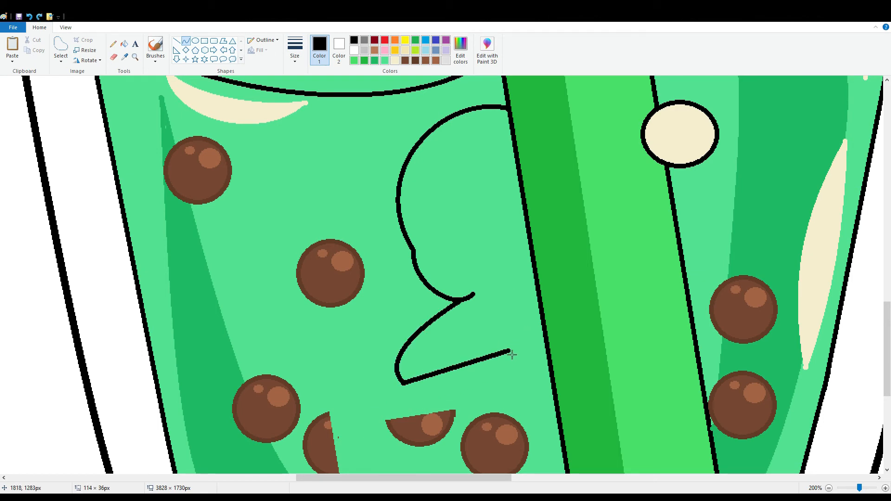
pyautogui.click(428, 394)
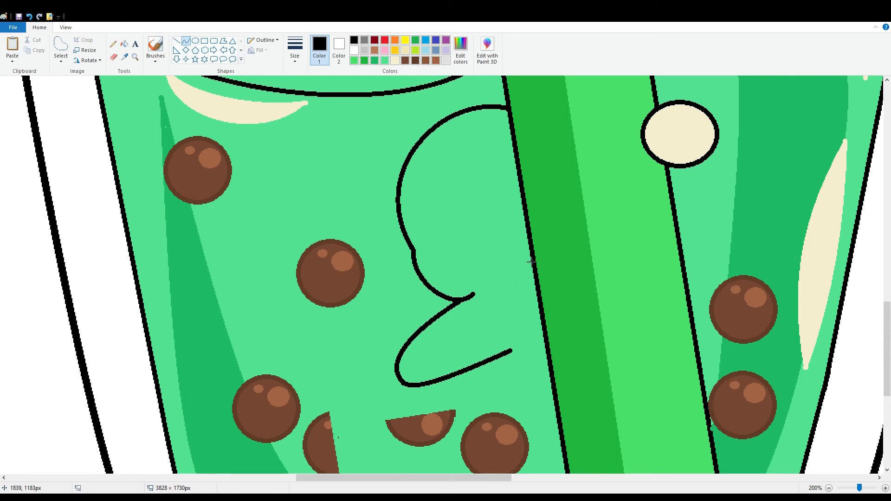
# Draw a black curve for the bear's leg from the arm's underside down to the straw's left edge.
pyautogui.scroll(-2, 477, 273)
pyautogui.moveTo(487, 264)
pyautogui.mouseDown()
pyautogui.moveTo(563, 346)
pyautogui.moveTo(567, 365)
pyautogui.mouseUp()
pyautogui.click(507, 349)
pyautogui.moveTo(509, 351); pyautogui.dragTo(528, 379)
# Sample the cream colour and fill the bear's head, arm and leg left of the straw, including the covered pearl part.
pyautogui.click(124, 44)
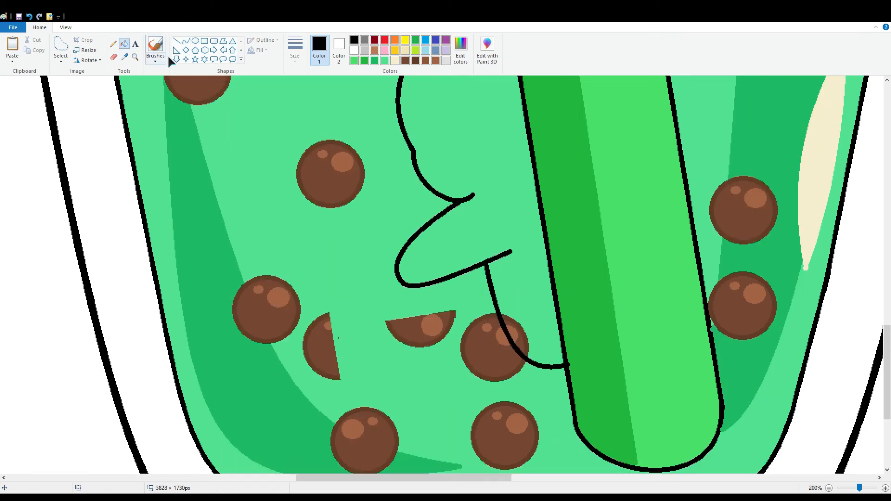
pyautogui.scroll(2, 170, 68)
pyautogui.click(124, 57)
pyautogui.click(209, 204)
pyautogui.click(469, 288)
pyautogui.scroll(-3, 472, 291)
pyautogui.scroll(1, 492, 311)
pyautogui.click(517, 340)
pyautogui.click(528, 339)
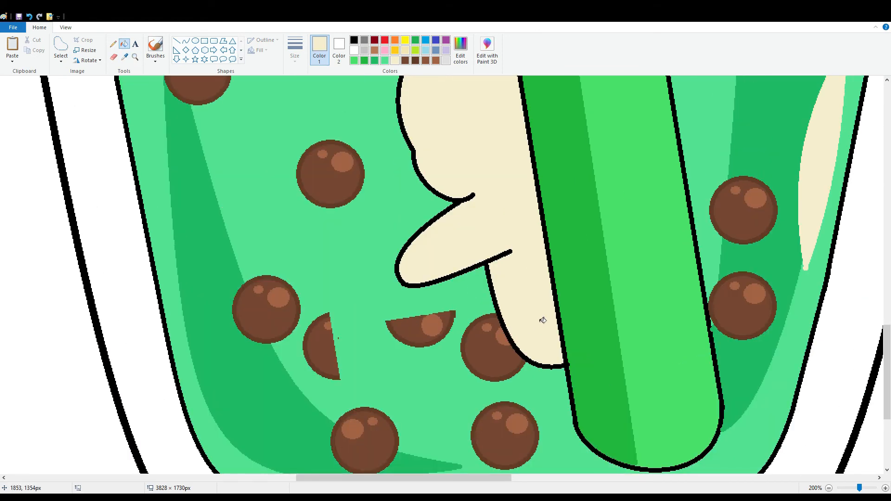
# Draw a small black curve inside the leg against the straw's left edge.
pyautogui.click(186, 40)
pyautogui.moveTo(555, 292)
pyautogui.mouseDown()
pyautogui.moveTo(523, 268)
pyautogui.moveTo(542, 274)
pyautogui.mouseUp()
pyautogui.click(355, 40)
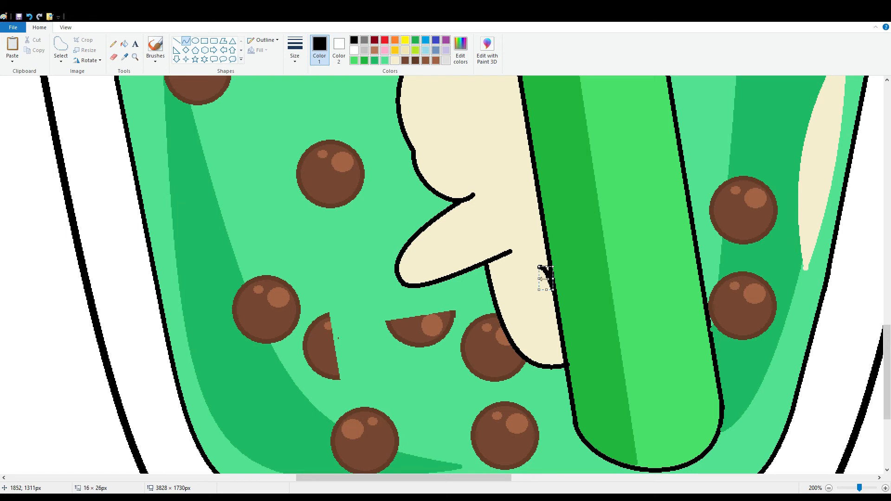
pyautogui.scroll(4, 580, 246)
pyautogui.scroll(-2, 600, 260)
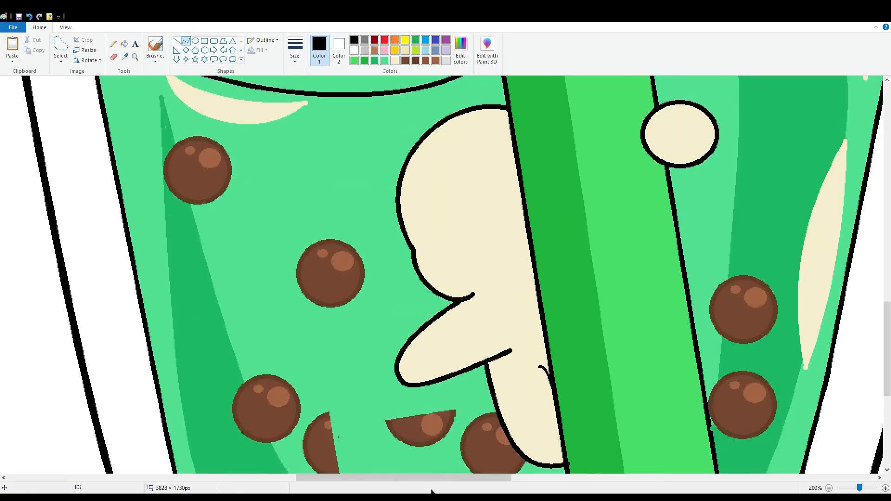
# Draw a long black body curve from the round paw down the straw's right side and hook it back to the straw.
pyautogui.moveTo(432, 478); pyautogui.dragTo(489, 478)
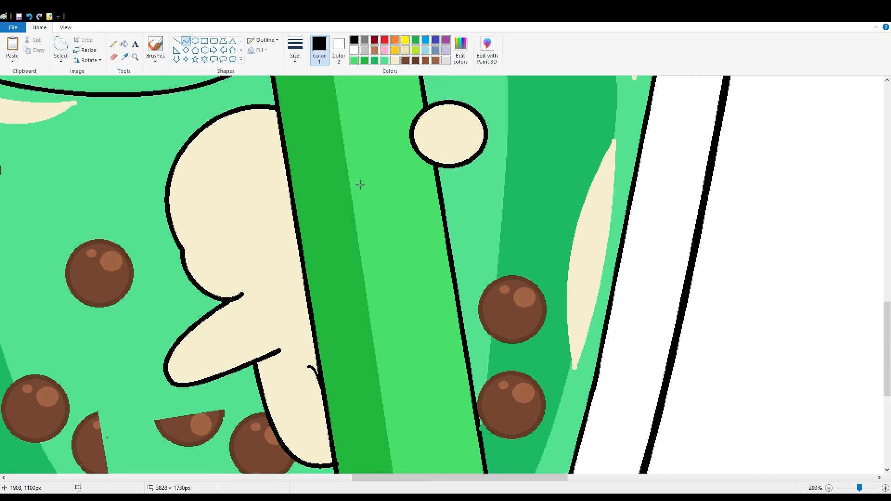
pyautogui.moveTo(459, 165); pyautogui.dragTo(508, 358)
pyautogui.moveTo(499, 292); pyautogui.dragTo(518, 261)
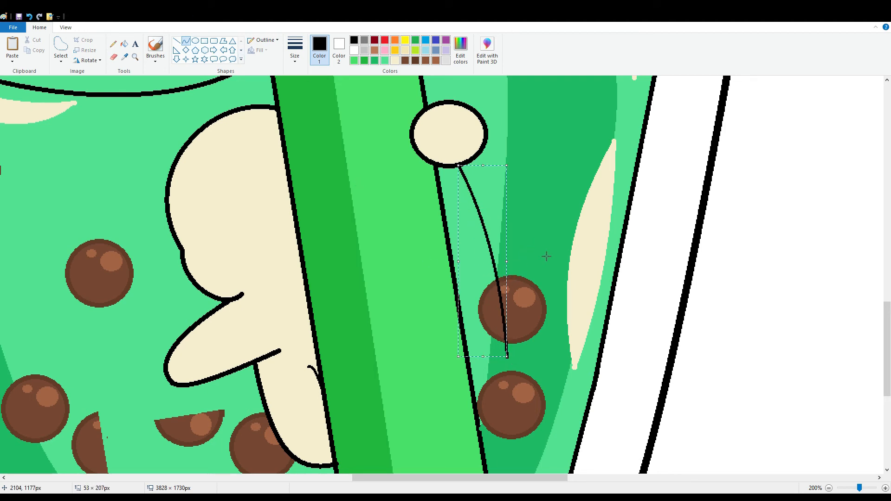
pyautogui.click(570, 234)
pyautogui.moveTo(490, 385); pyautogui.dragTo(487, 438)
pyautogui.moveTo(500, 399)
pyautogui.mouseDown()
pyautogui.moveTo(513, 401)
pyautogui.moveTo(502, 439)
pyautogui.moveTo(476, 398)
pyautogui.moveTo(516, 398)
pyautogui.mouseUp()
# Sample the cream colour and fill the body strip right of the straw, including the pearl parts inside it.
pyautogui.click(125, 43)
pyautogui.click(125, 56)
pyautogui.click(577, 261)
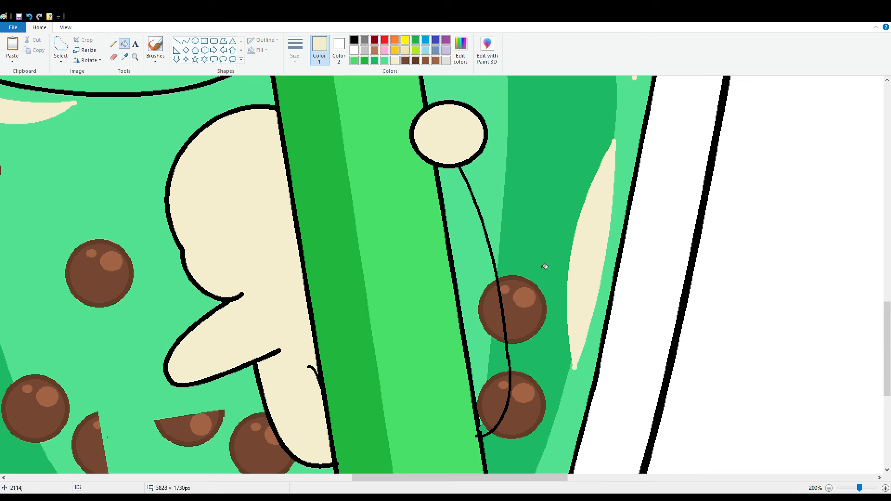
pyautogui.click(479, 275)
pyautogui.click(494, 303)
pyautogui.click(486, 297)
pyautogui.click(500, 357)
pyautogui.click(496, 393)
pyautogui.click(488, 386)
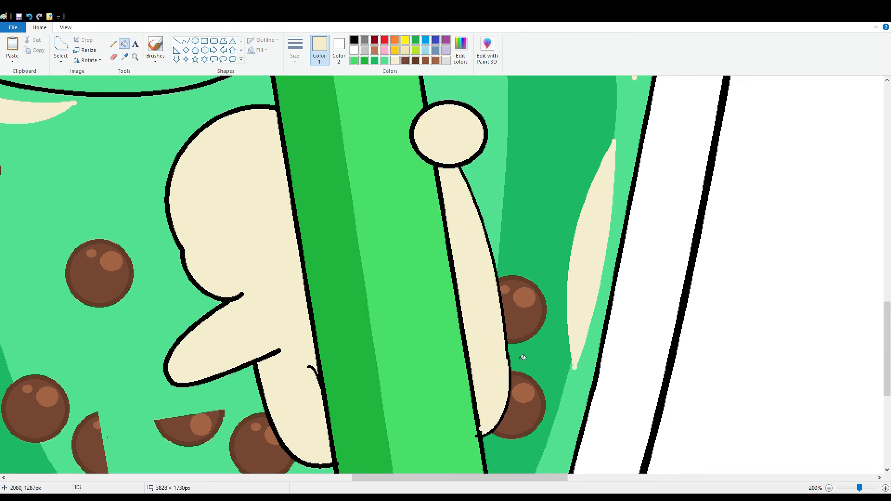
# Draw two small rounded black ear outlines on the upper edge of the bear's head.
pyautogui.click(186, 41)
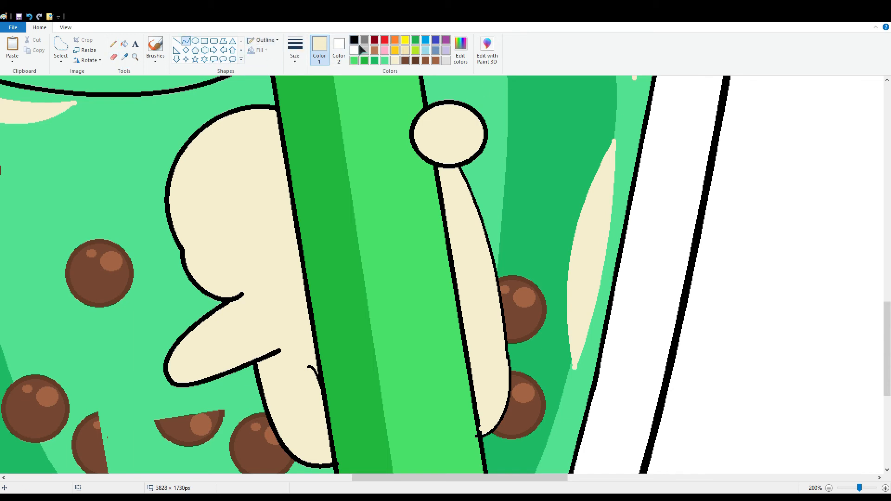
pyautogui.click(354, 40)
pyautogui.moveTo(189, 147); pyautogui.dragTo(173, 169)
pyautogui.moveTo(183, 158)
pyautogui.mouseDown()
pyautogui.moveTo(194, 158)
pyautogui.moveTo(152, 133)
pyautogui.mouseUp()
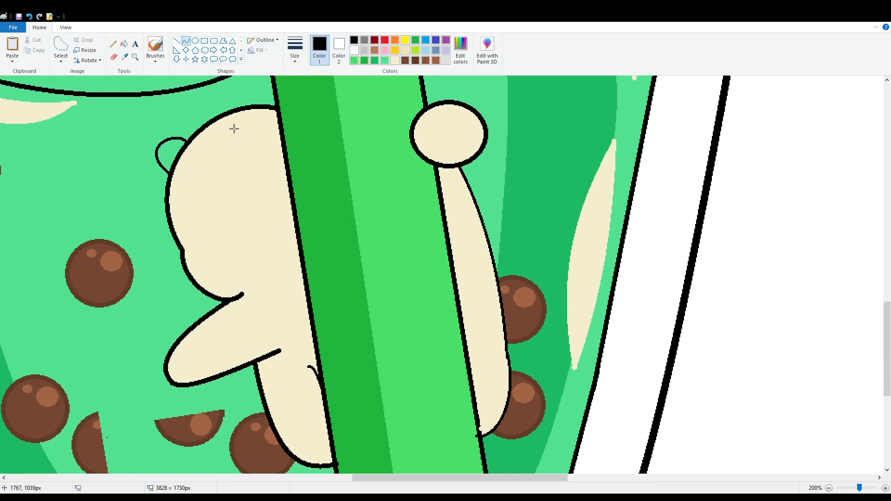
pyautogui.moveTo(246, 110)
pyautogui.mouseDown()
pyautogui.moveTo(277, 90)
pyautogui.moveTo(277, 109)
pyautogui.moveTo(273, 80)
pyautogui.moveTo(242, 84)
pyautogui.mouseUp()
# Sample the cream colour and fill both of the bear's ears with it.
pyautogui.click(124, 44)
pyautogui.click(124, 56)
pyautogui.click(189, 163)
pyautogui.click(169, 157)
pyautogui.click(264, 98)
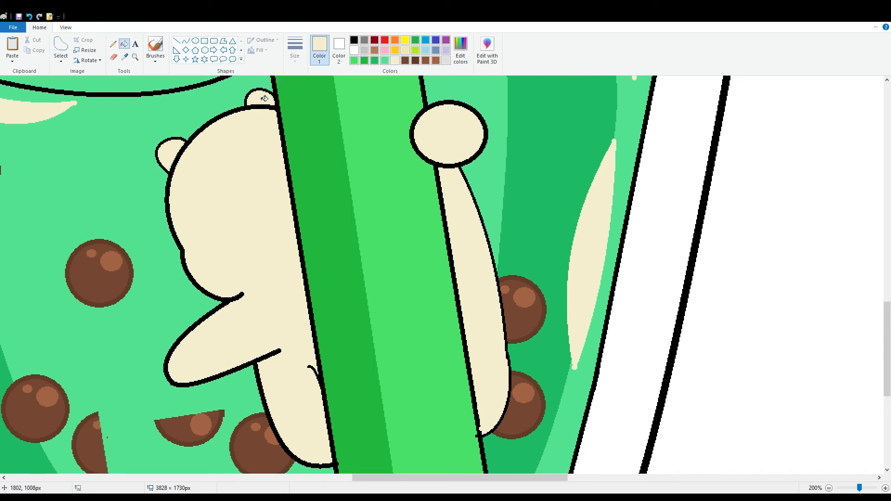
# Draw a narrow slanted axe handle across the bear's paw with thin black lines.
pyautogui.click(197, 41)
pyautogui.scroll(-2, 415, 426)
pyautogui.hscroll(-2, 415, 426)
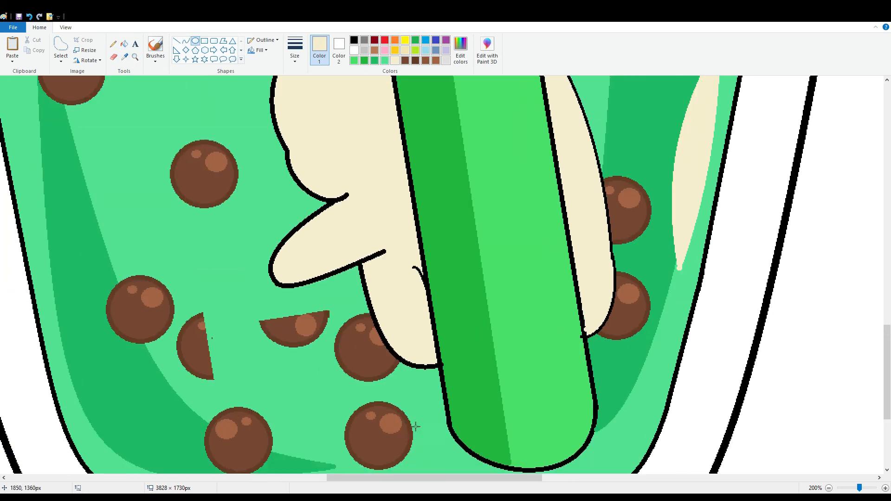
pyautogui.click(176, 41)
pyautogui.click(354, 39)
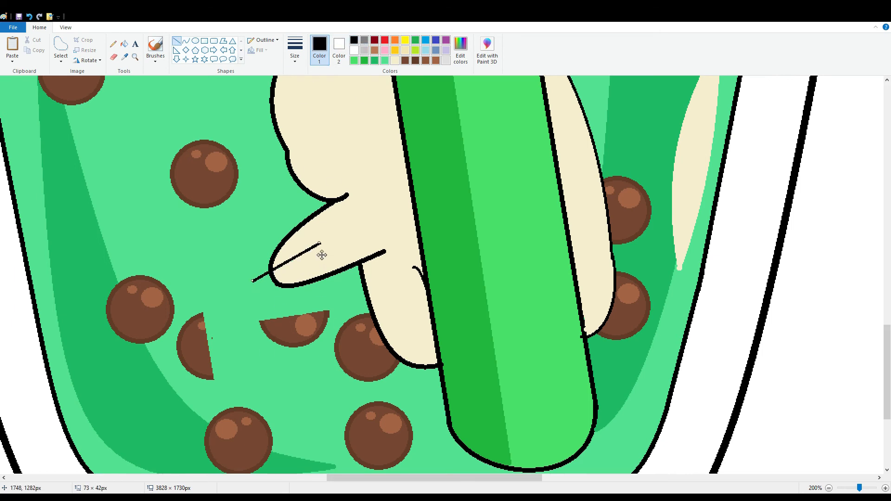
pyautogui.moveTo(256, 283)
pyautogui.mouseDown()
pyautogui.moveTo(240, 295)
pyautogui.moveTo(327, 253)
pyautogui.mouseUp()
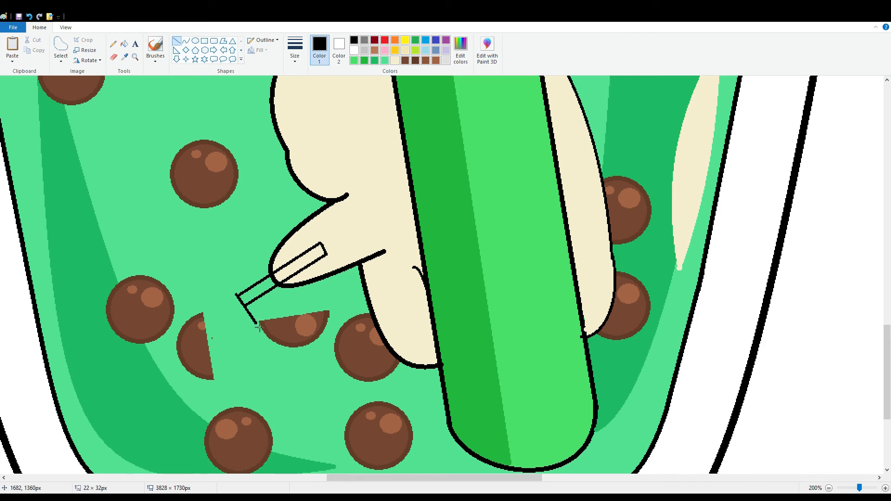
pyautogui.moveTo(237, 294); pyautogui.dragTo(211, 309)
pyautogui.hotkey('ctrl', 'z')
pyautogui.hotkey('ctrl', 'z')
# Outline a flared axe head with black curves at the handle's lower end, between the two pearl halves, with the handle's end sticking out.
pyautogui.click(186, 41)
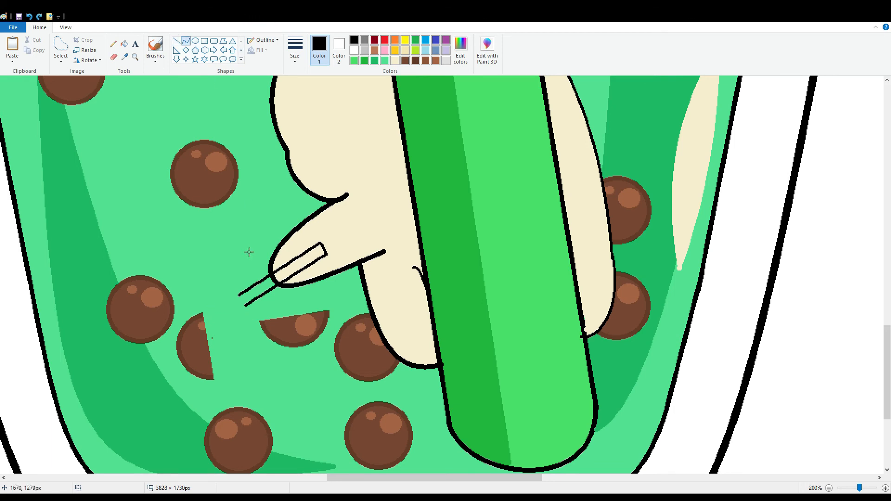
pyautogui.moveTo(237, 288); pyautogui.dragTo(257, 324)
pyautogui.click(237, 307)
pyautogui.click(259, 324)
pyautogui.click(299, 301)
pyautogui.moveTo(258, 322)
pyautogui.mouseDown()
pyautogui.moveTo(217, 340)
pyautogui.moveTo(234, 349)
pyautogui.moveTo(216, 292)
pyautogui.moveTo(208, 326)
pyautogui.moveTo(206, 303)
pyautogui.moveTo(237, 308)
pyautogui.moveTo(238, 289)
pyautogui.moveTo(244, 300)
pyautogui.mouseUp()
pyautogui.click(225, 329)
pyautogui.click(227, 314)
pyautogui.hotkey('ctrl', 'z')
pyautogui.click(220, 328)
pyautogui.click(218, 309)
pyautogui.click(176, 40)
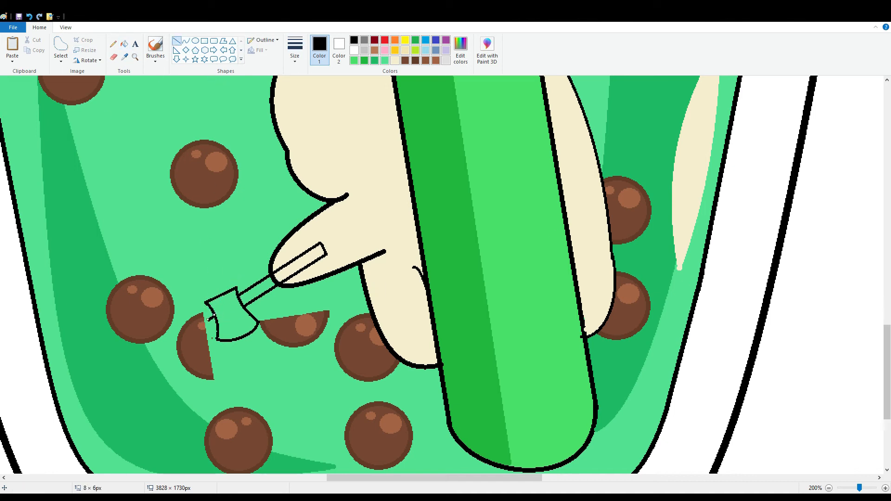
pyautogui.scroll(2, 426, 274)
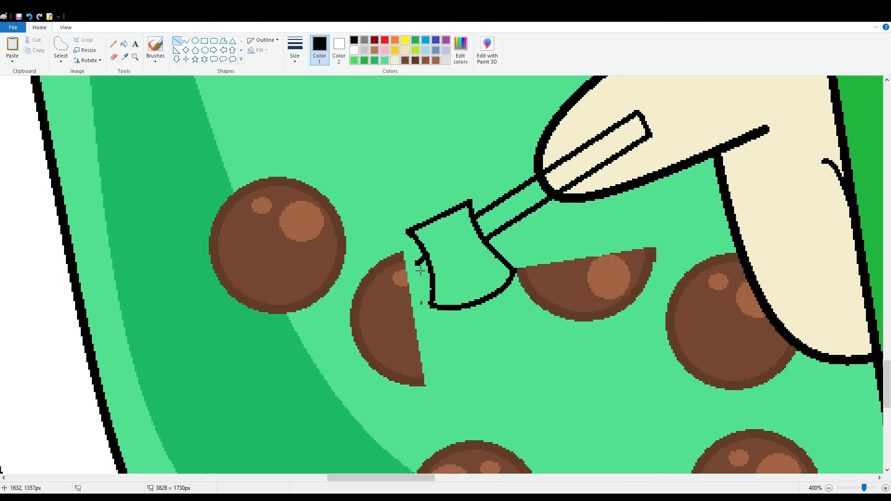
# Draw a light grey curve across the axe head to separate the cutting edge from the rest.
pyautogui.click(185, 41)
pyautogui.click(445, 61)
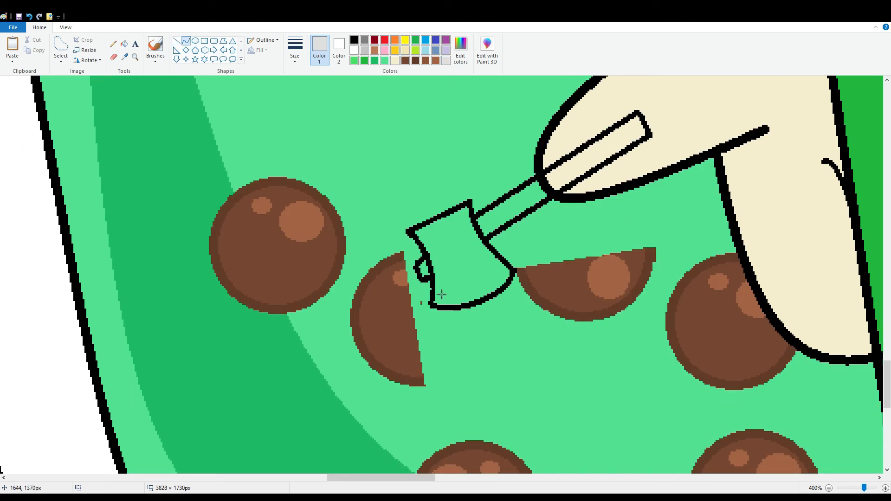
pyautogui.moveTo(437, 292)
pyautogui.mouseDown()
pyautogui.moveTo(499, 262)
pyautogui.moveTo(493, 287)
pyautogui.mouseUp()
pyautogui.click(532, 260)
pyautogui.click(177, 41)
pyautogui.hotkey('ctrl', 'z')
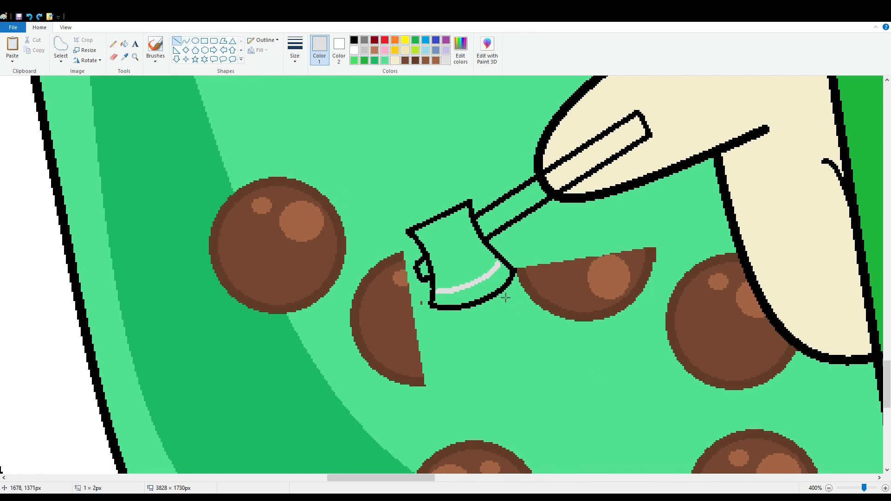
# Fill the axe's cutting edge with light grey and the rest of the axe head with red.
pyautogui.click(124, 44)
pyautogui.click(496, 276)
pyautogui.click(385, 40)
pyautogui.click(452, 246)
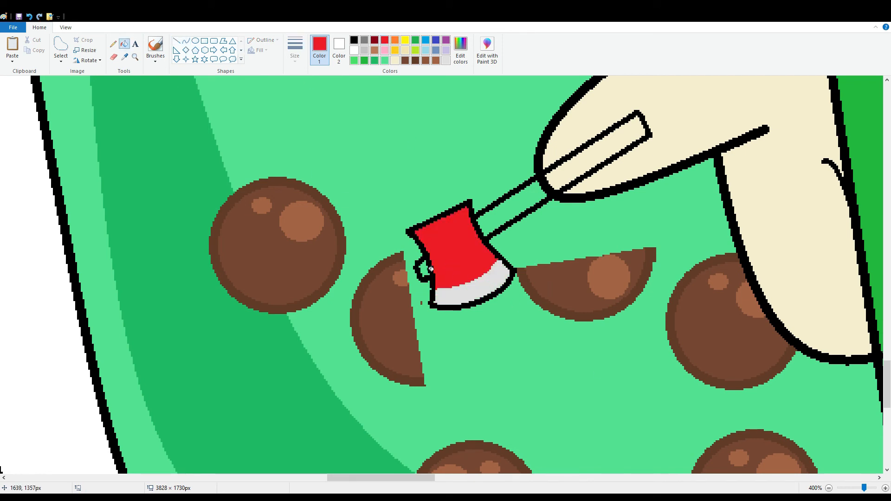
# Fill the axe handle and its protruding end with brown and cover the paw outline crossing the handle in the same colour.
pyautogui.click(374, 50)
pyautogui.click(562, 178)
pyautogui.click(515, 209)
pyautogui.click(426, 270)
pyautogui.click(177, 40)
pyautogui.click(301, 60)
pyautogui.click(313, 143)
pyautogui.moveTo(553, 186); pyautogui.dragTo(547, 177)
# Try filling the bear's body strip right of the straw with the sampled light liquid green.
pyautogui.scroll(-2, 564, 418)
pyautogui.click(830, 488)
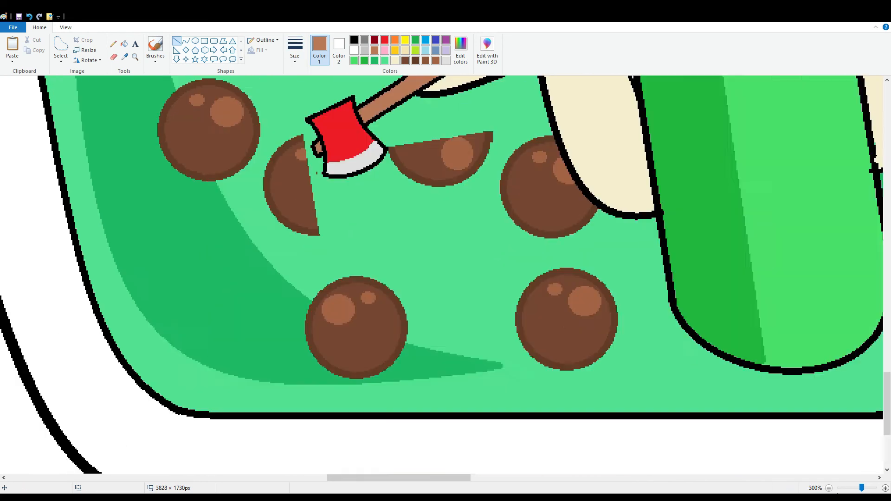
pyautogui.click(830, 488)
pyautogui.click(830, 488)
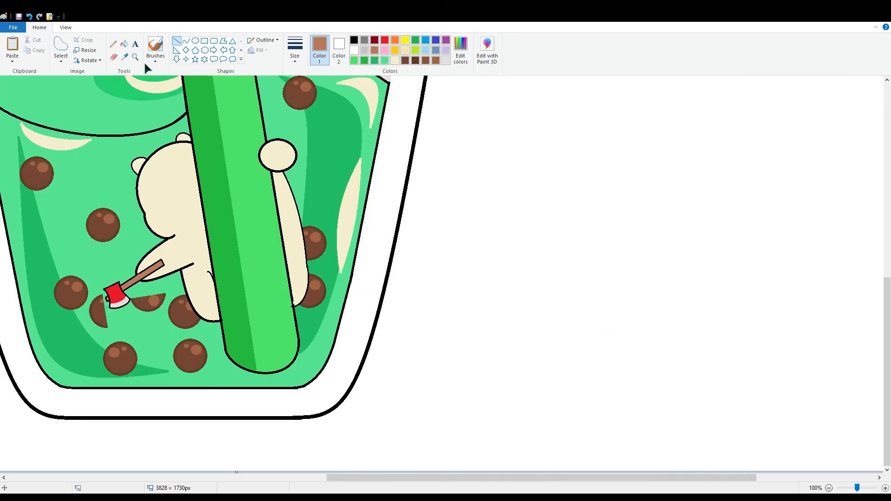
pyautogui.click(124, 43)
pyautogui.click(125, 56)
pyautogui.click(305, 178)
pyautogui.click(291, 223)
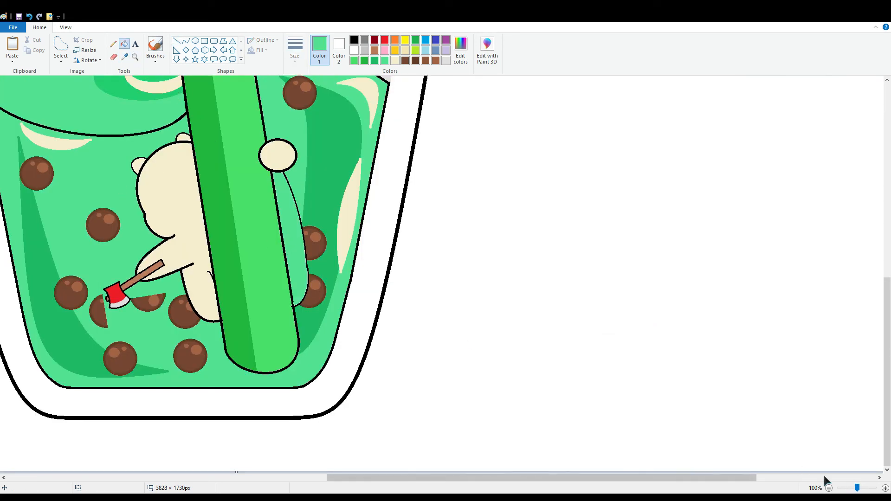
# Refill the bear's body strip right of the straw with cream.
pyautogui.click(886, 488)
pyautogui.scroll(-2, 107, 417)
pyautogui.scroll(1, 198, 224)
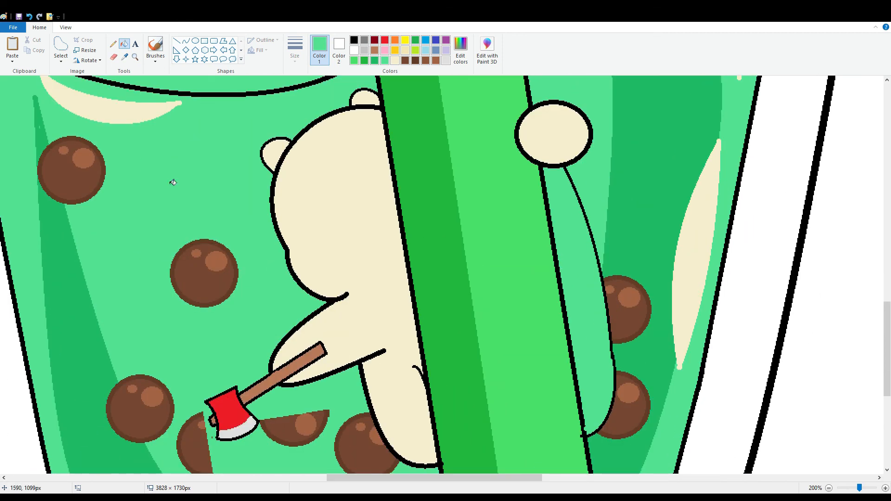
pyautogui.click(395, 61)
pyautogui.click(583, 264)
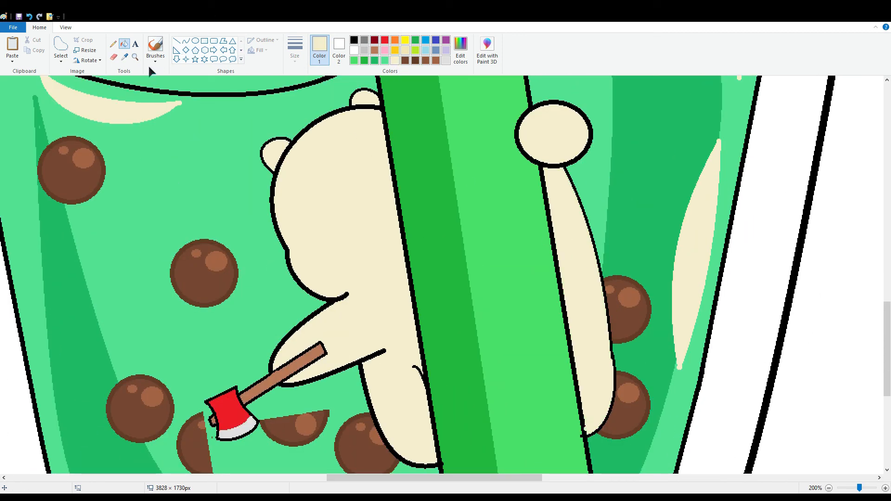
# Select the cream body strip right of the straw with a free-form selection and shift it slightly left toward the straw.
pyautogui.click(61, 46)
pyautogui.moveTo(565, 171)
pyautogui.mouseDown()
pyautogui.moveTo(608, 274)
pyautogui.moveTo(625, 400)
pyautogui.moveTo(593, 450)
pyautogui.moveTo(559, 184)
pyautogui.mouseUp()
pyautogui.moveTo(627, 311); pyautogui.dragTo(616, 311)
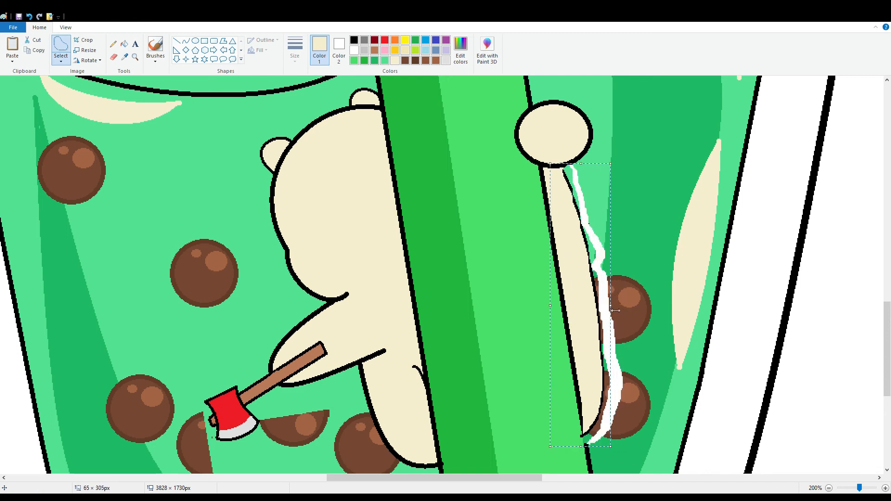
# Patch the two pearls beside the bear's body strip with sampled dark brown outlines and brown fill over the white gap.
pyautogui.click(617, 311)
pyautogui.click(127, 44)
pyautogui.click(177, 42)
pyautogui.click(125, 57)
pyautogui.click(649, 403)
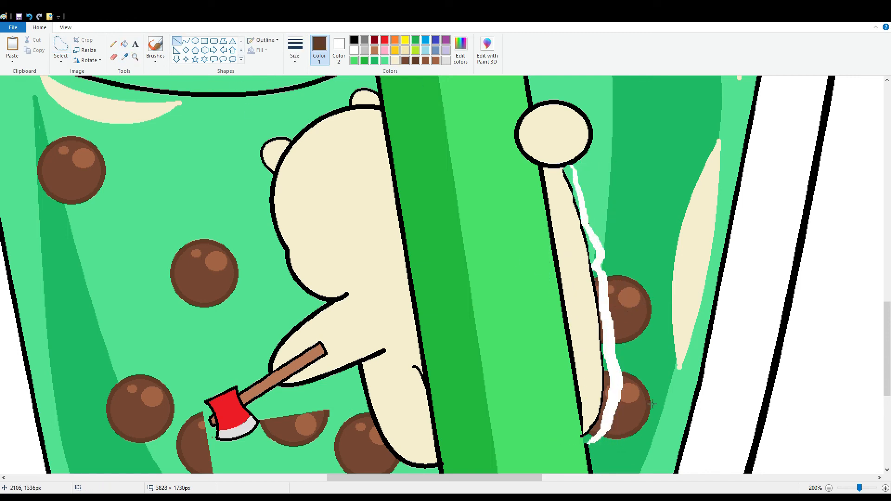
pyautogui.moveTo(623, 374)
pyautogui.mouseDown()
pyautogui.moveTo(606, 372)
pyautogui.moveTo(615, 340)
pyautogui.mouseUp()
pyautogui.click(124, 43)
pyautogui.click(612, 399)
pyautogui.click(610, 320)
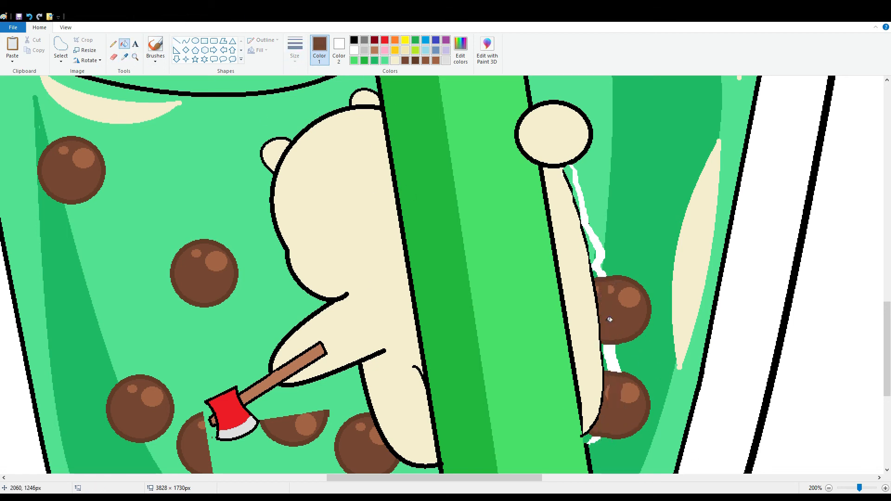
# Fill the remaining white gaps beside the bear's body strip with the sampled light and dark liquid greens.
pyautogui.click(124, 57)
pyautogui.click(613, 357)
pyautogui.click(604, 258)
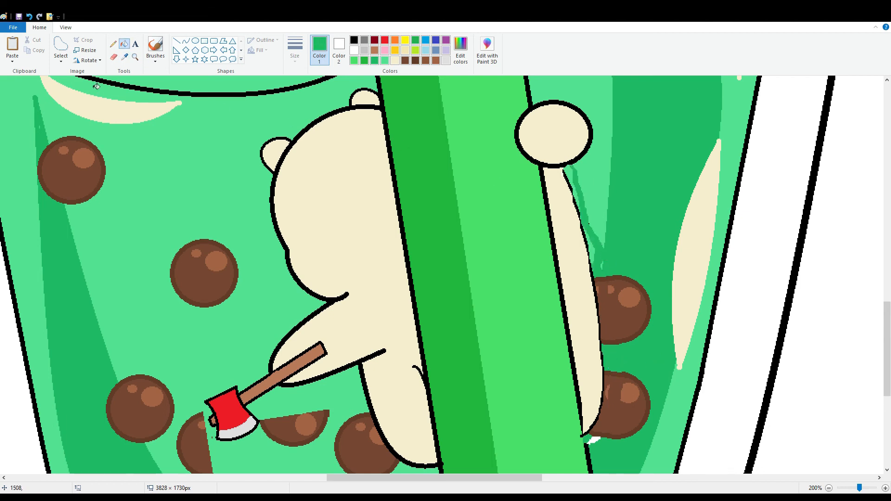
pyautogui.hotkey('ctrl', 'z')
pyautogui.click(124, 57)
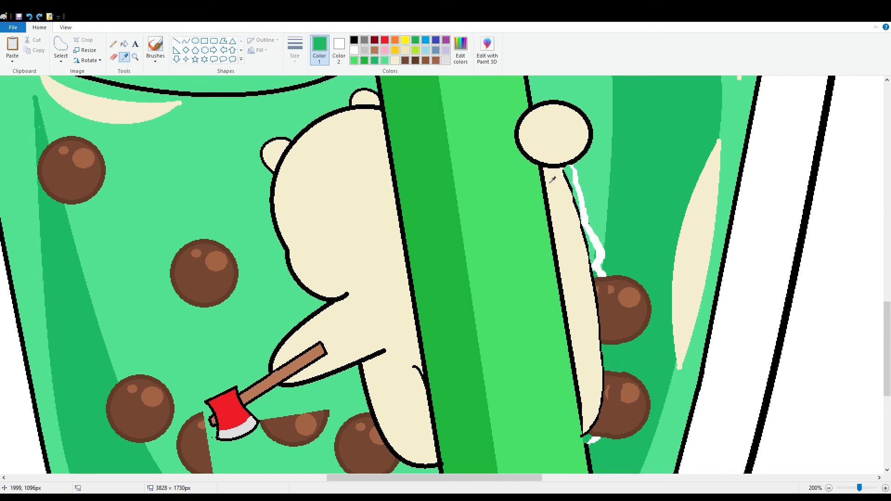
pyautogui.click(593, 197)
pyautogui.click(600, 254)
pyautogui.click(124, 57)
pyautogui.click(611, 451)
pyautogui.click(593, 441)
# Close the gap in the straw's right outline below the bear's body strip with a straight black line.
pyautogui.scroll(-2, 687, 446)
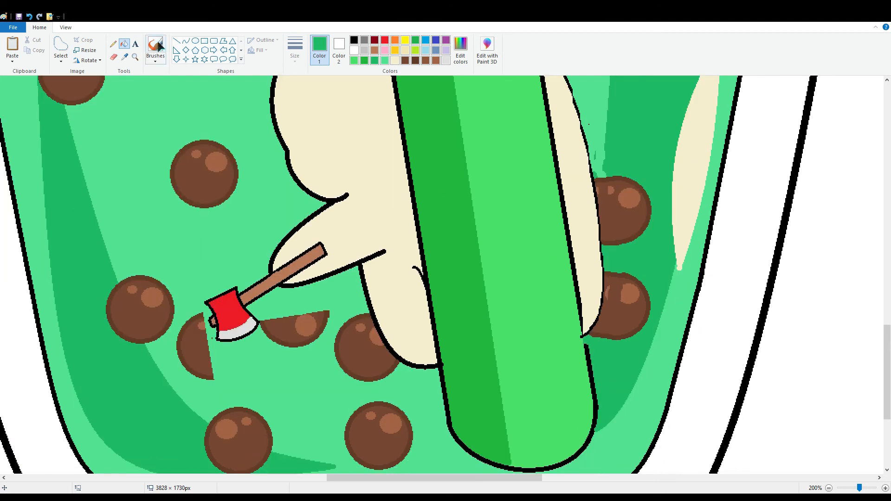
pyautogui.click(177, 41)
pyautogui.click(355, 40)
pyautogui.moveTo(580, 301); pyautogui.dragTo(593, 377)
pyautogui.scroll(2, 541, 400)
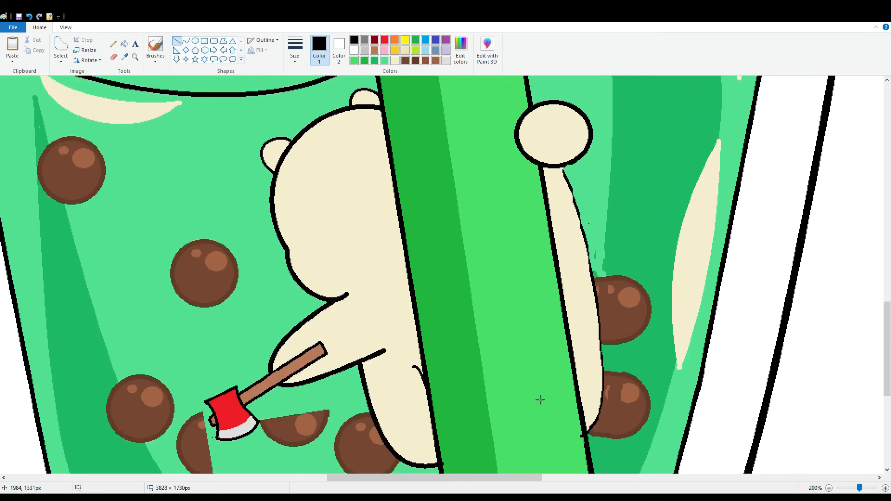
# Draw the small bear's eyes and nose as solid black ovals and add a curved black smile.
pyautogui.click(196, 41)
pyautogui.click(346, 48)
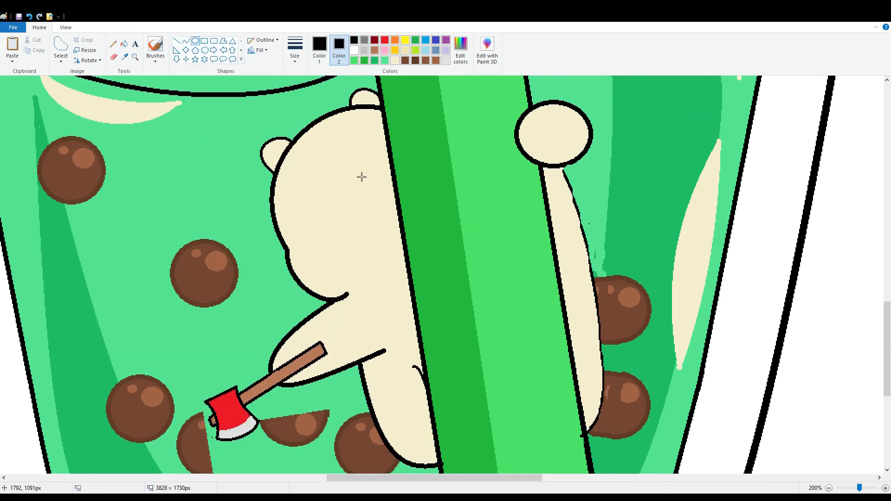
pyautogui.moveTo(355, 170); pyautogui.dragTo(366, 187)
pyautogui.moveTo(307, 186); pyautogui.dragTo(362, 257)
pyautogui.click(186, 41)
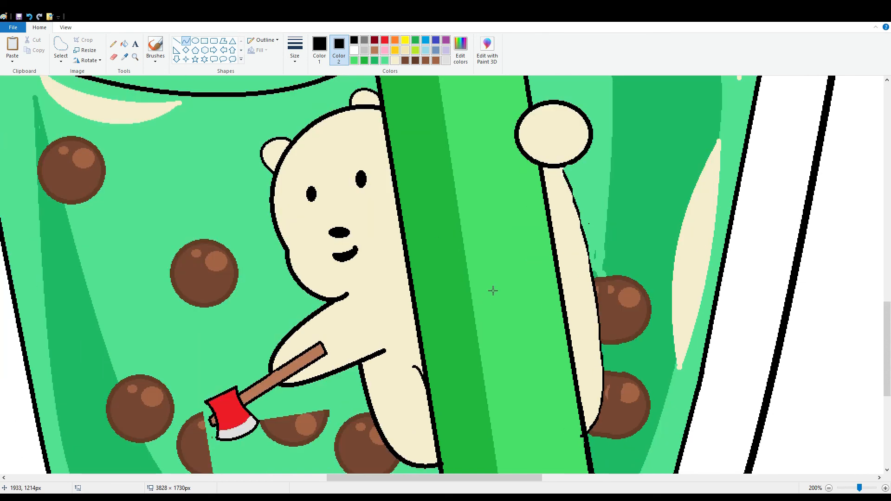
# Draw a white stripe across the red part of the axe head with the Line tool.
pyautogui.scroll(-3, 493, 291)
pyautogui.click(177, 41)
pyautogui.click(320, 49)
pyautogui.click(356, 49)
pyautogui.moveTo(860, 488); pyautogui.dragTo(873, 488)
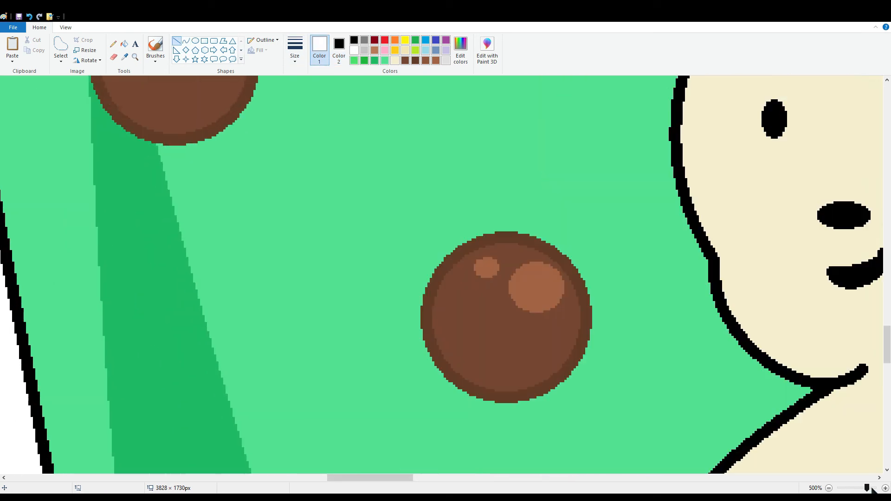
pyautogui.click(887, 432)
pyautogui.moveTo(540, 279)
pyautogui.mouseDown()
pyautogui.moveTo(576, 278)
pyautogui.moveTo(603, 265)
pyautogui.mouseUp()
pyautogui.click(301, 54)
pyautogui.click(316, 95)
pyautogui.click(622, 242)
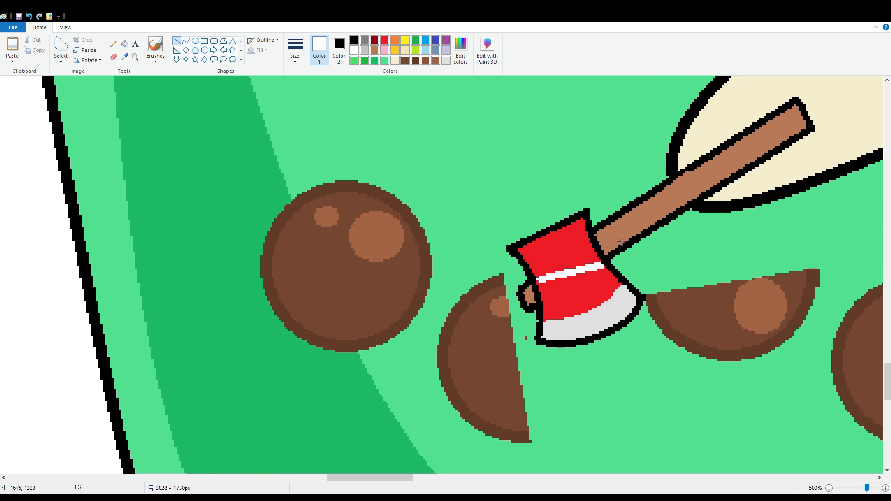
# Add a second, thicker white stripe below the first one on the axe head.
pyautogui.click(297, 54)
pyautogui.click(314, 106)
pyautogui.moveTo(545, 300)
pyautogui.mouseDown()
pyautogui.moveTo(617, 284)
pyautogui.moveTo(580, 288)
pyautogui.mouseUp()
pyautogui.moveTo(540, 296); pyautogui.dragTo(543, 294)
pyautogui.moveTo(613, 280); pyautogui.dragTo(608, 277)
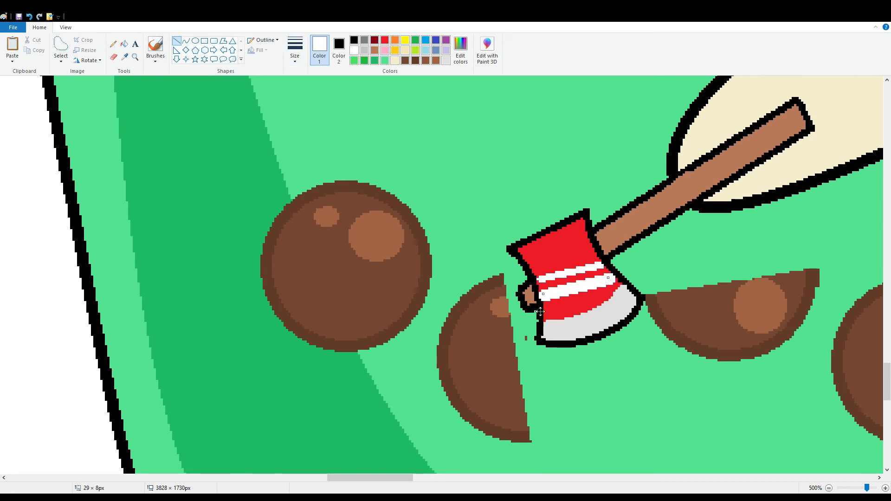
pyautogui.click(788, 464)
pyautogui.click(837, 491)
pyautogui.click(836, 491)
pyautogui.click(837, 490)
pyautogui.click(836, 491)
pyautogui.click(836, 490)
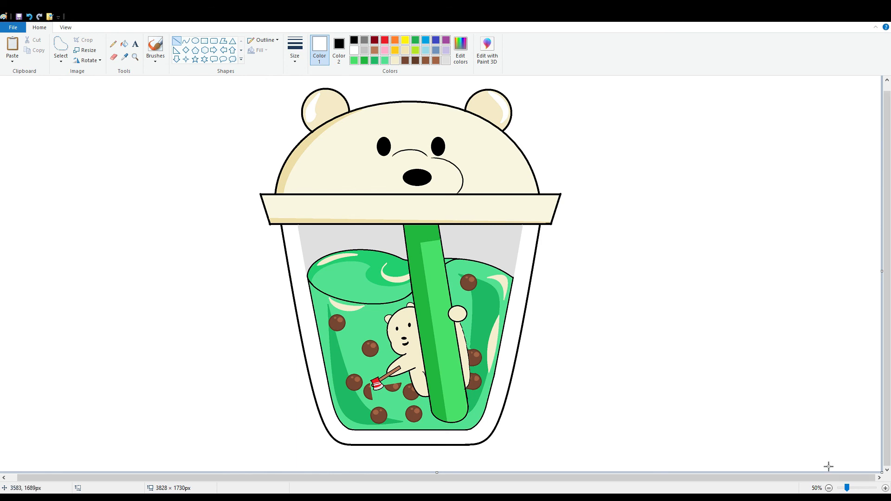
# Erase the rough right outline of the bear's body strip from below the round paw down to the straw.
pyautogui.click(885, 488)
pyautogui.click(886, 489)
pyautogui.click(886, 488)
pyautogui.scroll(-10, 451, 358)
pyautogui.moveTo(137, 479); pyautogui.dragTo(563, 479)
pyautogui.scroll(-3, 430, 387)
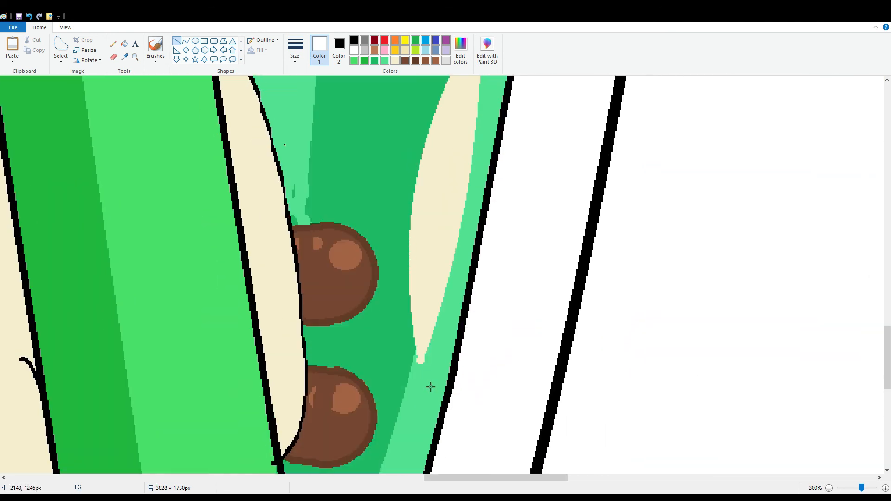
pyautogui.scroll(3, 430, 386)
pyautogui.click(113, 57)
pyautogui.click(339, 49)
pyautogui.click(354, 51)
pyautogui.click(243, 266)
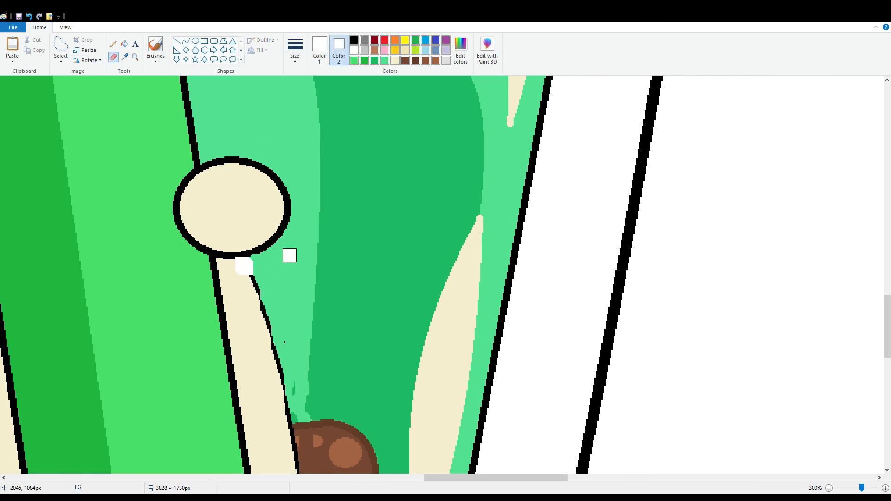
pyautogui.moveTo(244, 266); pyautogui.dragTo(284, 404)
pyautogui.scroll(-3, 286, 404)
pyautogui.moveTo(279, 216)
pyautogui.mouseDown()
pyautogui.moveTo(301, 364)
pyautogui.moveTo(284, 453)
pyautogui.mouseUp()
# Redraw the right outline of the bear's body strip as a smooth black curve from the round paw to the straw.
pyautogui.scroll(3, 197, 173)
pyautogui.click(185, 41)
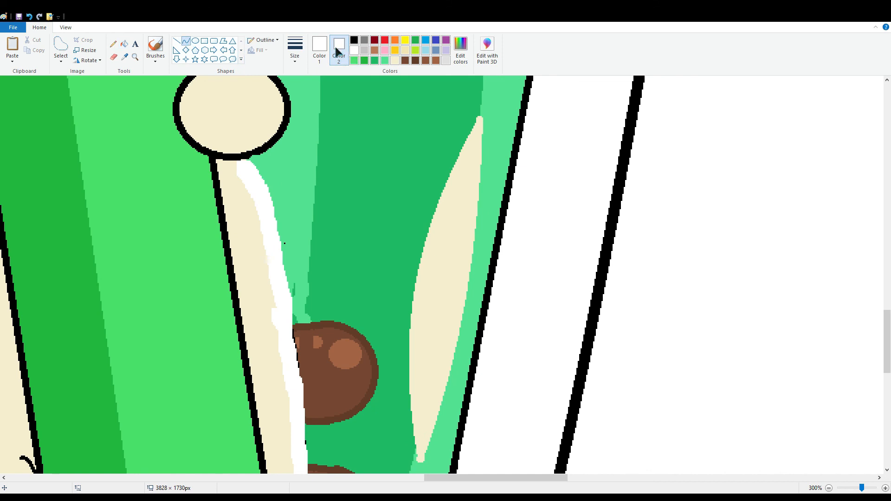
pyautogui.click(319, 48)
pyautogui.click(355, 39)
pyautogui.moveTo(224, 161)
pyautogui.mouseDown()
pyautogui.moveTo(286, 405)
pyautogui.moveTo(286, 361)
pyautogui.mouseUp()
pyautogui.scroll(-2, 287, 404)
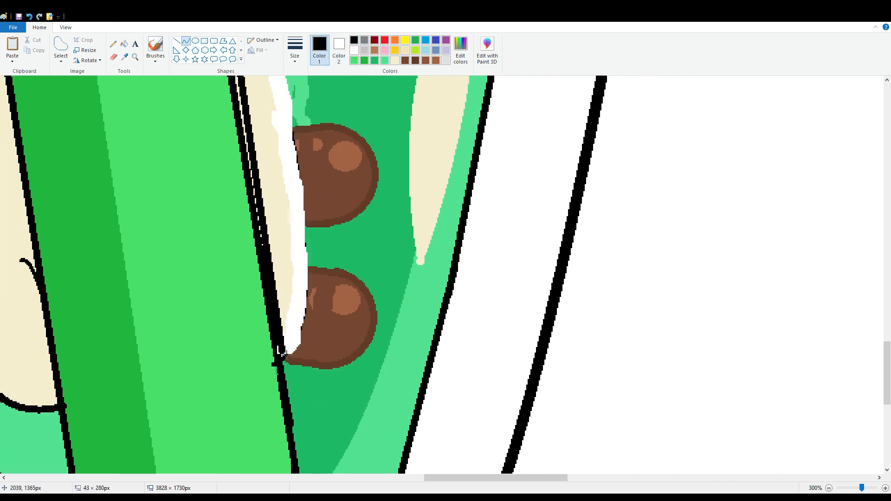
pyautogui.moveTo(284, 279)
pyautogui.mouseDown()
pyautogui.moveTo(296, 204)
pyautogui.moveTo(278, 181)
pyautogui.mouseUp()
pyautogui.scroll(1, 284, 167)
pyautogui.moveTo(284, 301); pyautogui.dragTo(290, 330)
pyautogui.scroll(1, 291, 329)
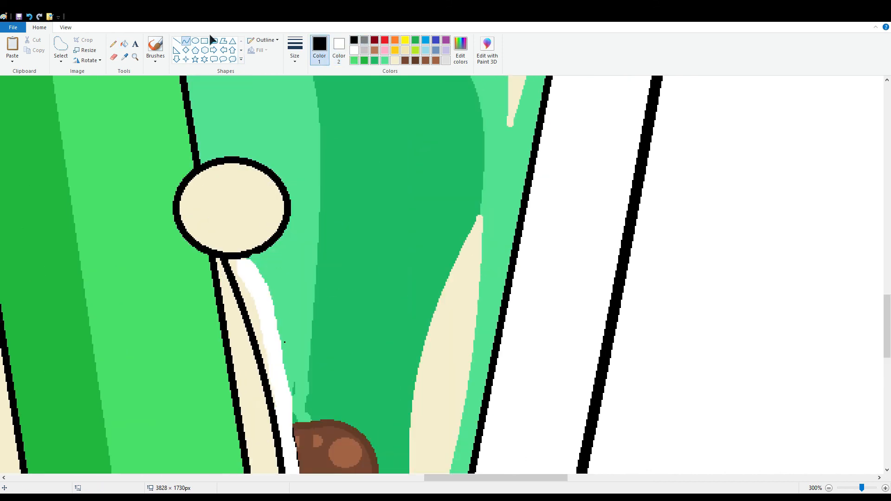
# Fill the erased area outside the new outline with light liquid green and the area inside it with cream.
pyautogui.click(125, 44)
pyautogui.click(124, 57)
pyautogui.click(278, 265)
pyautogui.click(261, 293)
pyautogui.scroll(-2, 296, 251)
pyautogui.click(125, 57)
pyautogui.click(281, 241)
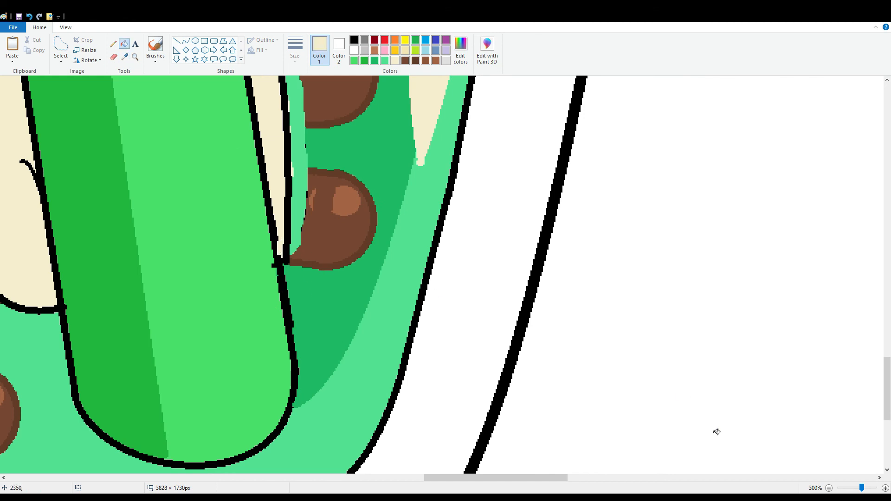
pyautogui.click(829, 488)
pyautogui.click(829, 488)
pyautogui.click(830, 488)
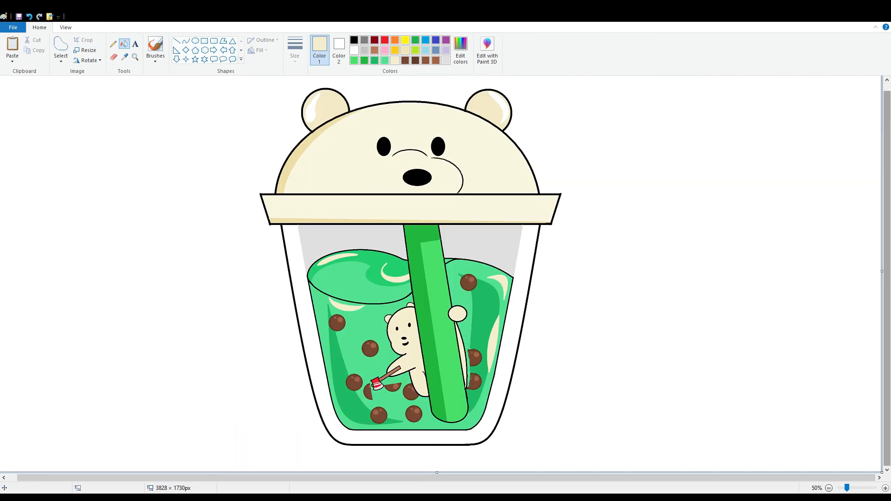
# Extend the two cut-off pearls to the body outline with dark brown curved edges and a sampled brown fill.
pyautogui.click(886, 488)
pyautogui.click(886, 488)
pyautogui.moveTo(212, 478); pyautogui.dragTo(582, 478)
pyautogui.scroll(-9, 427, 339)
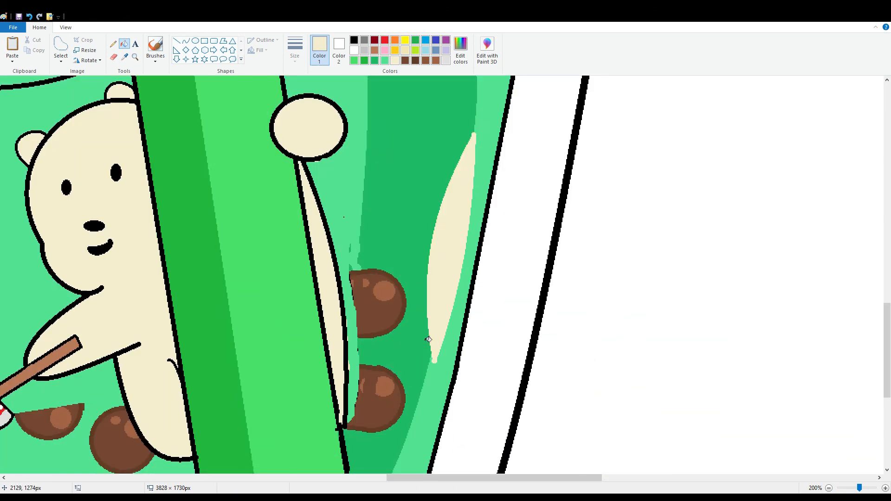
pyautogui.scroll(-3, 429, 339)
pyautogui.click(185, 41)
pyautogui.click(124, 56)
pyautogui.click(363, 178)
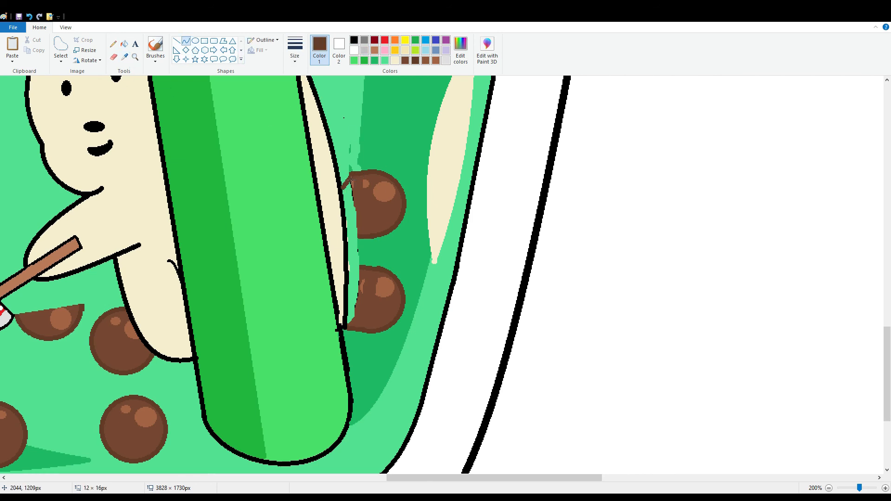
pyautogui.doubleClick(353, 239)
pyautogui.moveTo(366, 272); pyautogui.dragTo(361, 271)
pyautogui.click(425, 265)
pyautogui.click(130, 43)
pyautogui.click(354, 298)
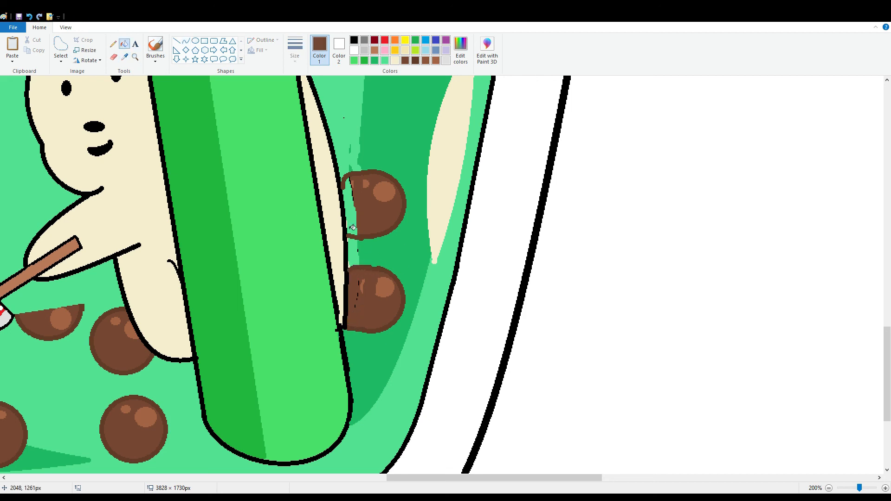
pyautogui.click(351, 206)
# Straighten the left edge of the dark green liquid shading above the upper pearl using the sampled dark green.
pyautogui.scroll(3, 353, 266)
pyautogui.click(829, 488)
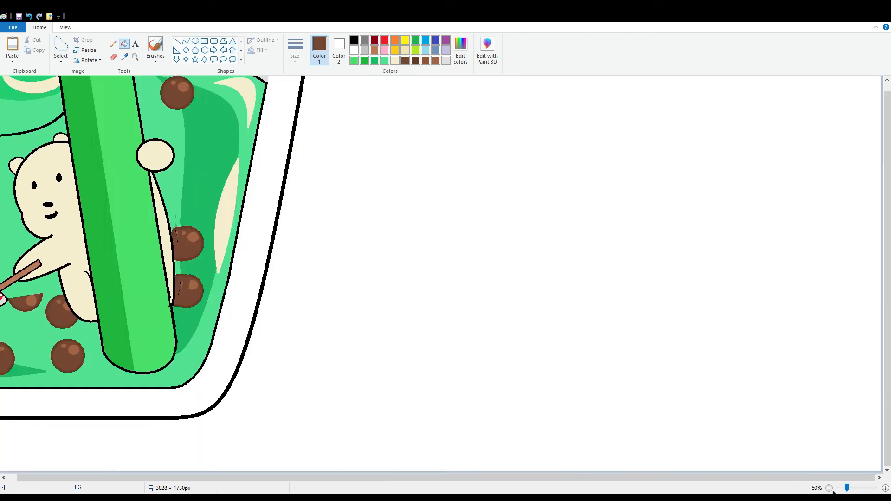
pyautogui.click(829, 488)
pyautogui.scroll(3, 252, 434)
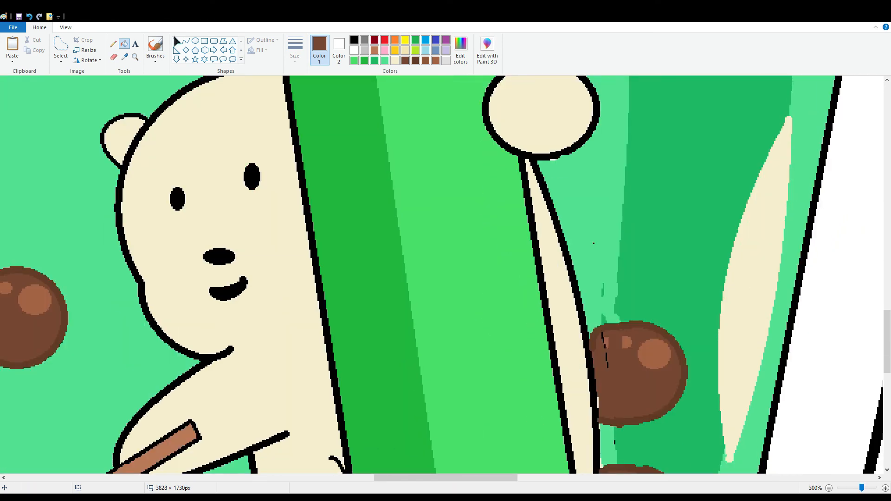
pyautogui.click(185, 41)
pyautogui.click(125, 57)
pyautogui.click(625, 268)
pyautogui.moveTo(625, 312); pyautogui.dragTo(618, 327)
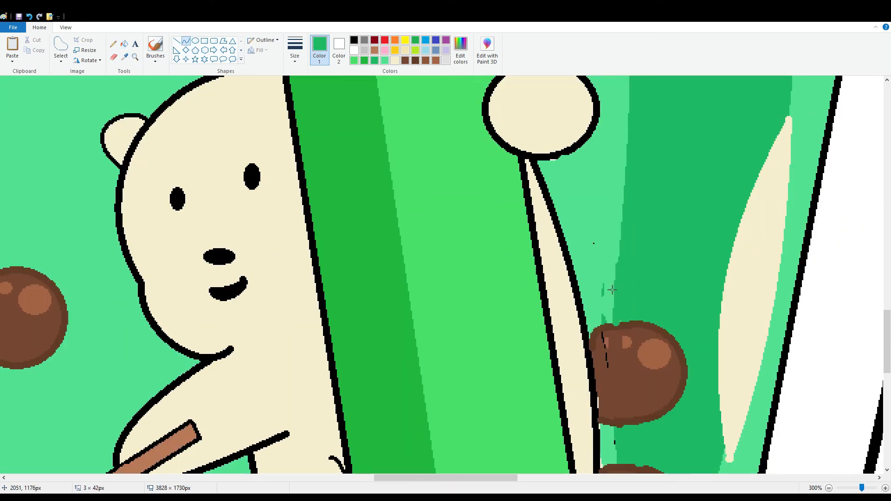
pyautogui.hotkey('ctrl', 'z')
pyautogui.hotkey('ctrl', 'z')
pyautogui.hotkey('ctrl', 'y')
pyautogui.hotkey('ctrl', 'y')
pyautogui.moveTo(625, 228); pyautogui.dragTo(618, 323)
# Cover the stray specks on and around the two pearls with the matching sampled brown, dark green and light green.
pyautogui.scroll(-2, 675, 286)
pyautogui.scroll(1, 667, 272)
pyautogui.click(129, 56)
pyautogui.click(608, 239)
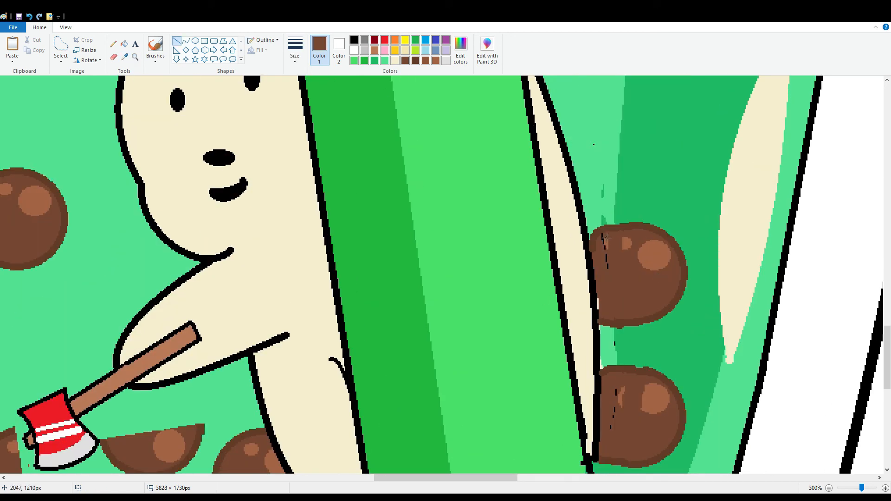
pyautogui.click(124, 56)
pyautogui.click(628, 350)
pyautogui.scroll(4, 679, 376)
pyautogui.click(124, 57)
pyautogui.click(599, 315)
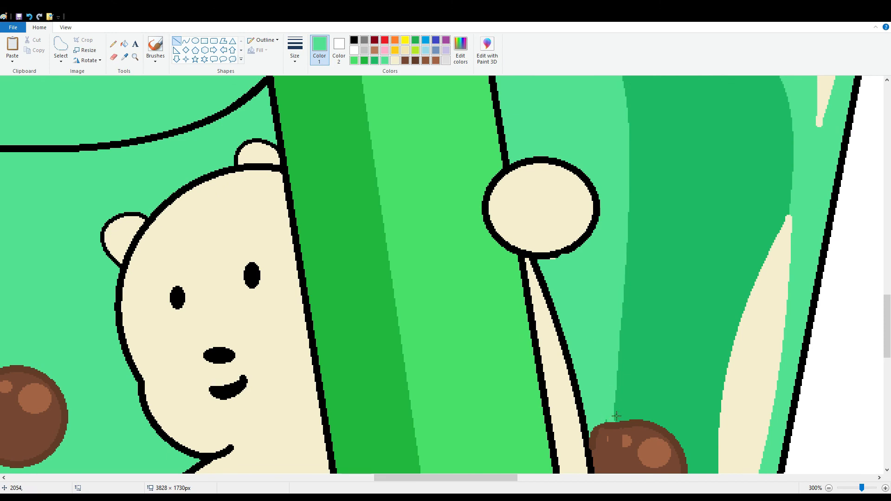
pyautogui.scroll(-10, 639, 410)
pyautogui.scroll(2, 636, 403)
pyautogui.scroll(3, 394, 202)
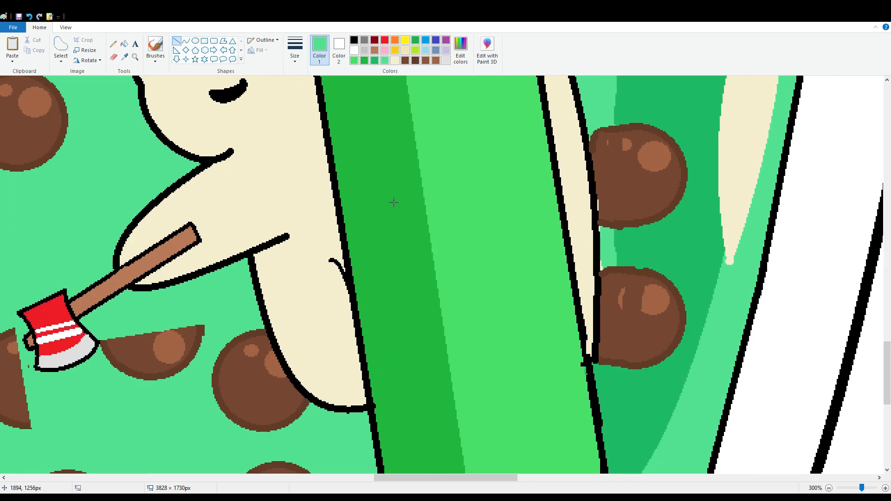
pyautogui.scroll(-3, 394, 203)
pyautogui.scroll(3, 393, 196)
pyautogui.scroll(-1, 393, 195)
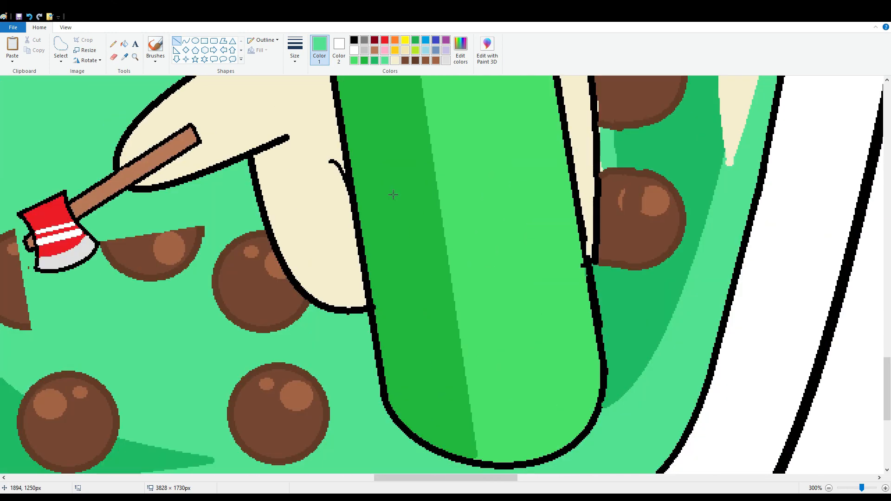
# Copy the axe head with a free-form selection, paste it on the blank canvas and enlarge it to about 92 × 102 px.
pyautogui.moveTo(453, 478)
pyautogui.mouseDown()
pyautogui.moveTo(359, 461)
pyautogui.moveTo(76, 71)
pyautogui.mouseUp()
pyautogui.click(62, 46)
pyautogui.moveTo(402, 212)
pyautogui.mouseDown()
pyautogui.moveTo(493, 262)
pyautogui.moveTo(485, 230)
pyautogui.moveTo(402, 210)
pyautogui.mouseUp()
pyautogui.click(35, 50)
pyautogui.moveTo(362, 478); pyautogui.dragTo(223, 478)
pyautogui.click(17, 48)
pyautogui.moveTo(97, 189); pyautogui.dragTo(133, 223)
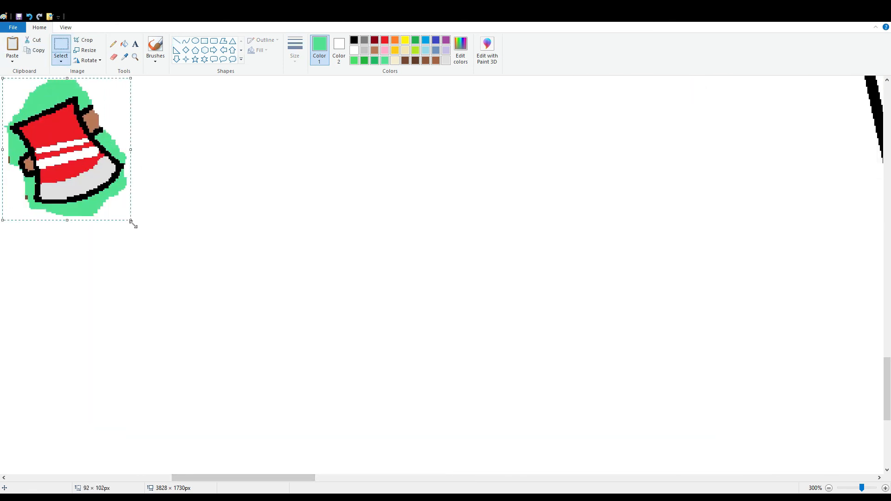
# Move the enlarged axe head onto clear canvas, fill its green surroundings and handle stub with white, and erase the leftover marks.
pyautogui.moveTo(70, 143); pyautogui.dragTo(346, 248)
pyautogui.click(500, 189)
pyautogui.click(124, 44)
pyautogui.click(355, 51)
pyautogui.click(340, 195)
pyautogui.click(370, 224)
pyautogui.click(390, 247)
pyautogui.click(389, 300)
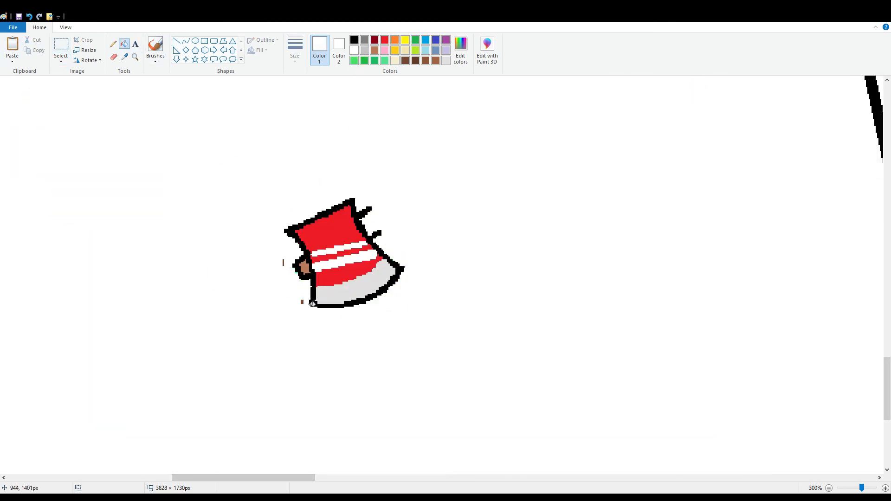
pyautogui.click(113, 57)
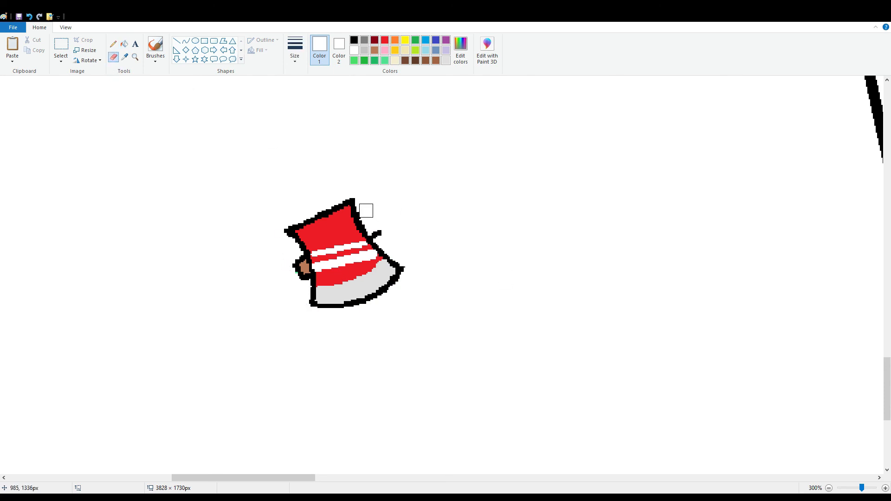
# Select the cleaned enlarged axe head and place it over the original head at the end of the bear's axe handle.
pyautogui.click(61, 46)
pyautogui.moveTo(261, 187); pyautogui.dragTo(433, 344)
pyautogui.moveTo(346, 269); pyautogui.dragTo(861, 337)
pyautogui.moveTo(253, 478); pyautogui.dragTo(385, 479)
pyautogui.moveTo(71, 348); pyautogui.dragTo(514, 261)
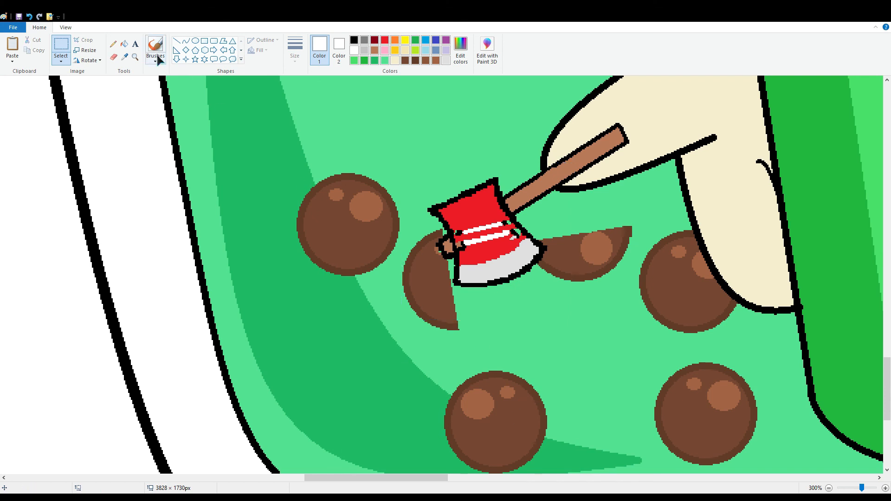
# Touch up the white stripes on the enlarged axe head with white lines.
pyautogui.click(177, 41)
pyautogui.moveTo(461, 242)
pyautogui.mouseDown()
pyautogui.moveTo(516, 232)
pyautogui.moveTo(465, 253)
pyautogui.mouseUp()
pyautogui.scroll(-3, 797, 447)
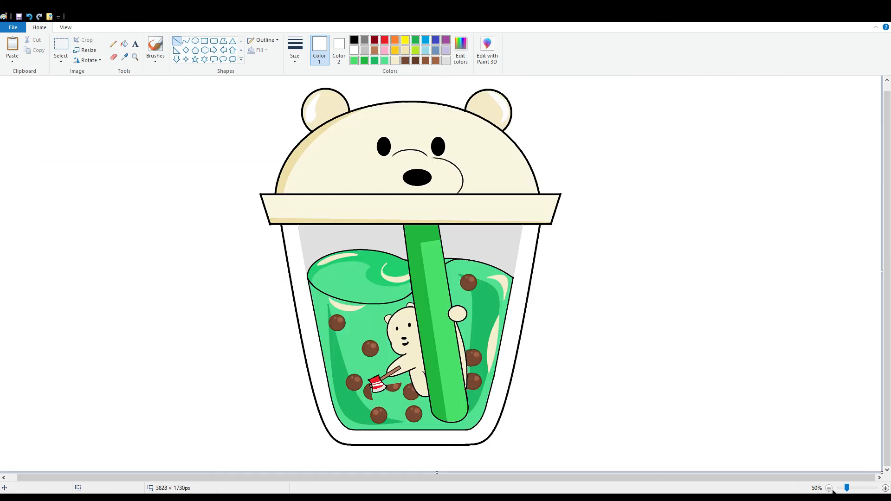
# Try filling the cup wall around the liquid with a custom light grey.
pyautogui.click(124, 44)
pyautogui.click(364, 51)
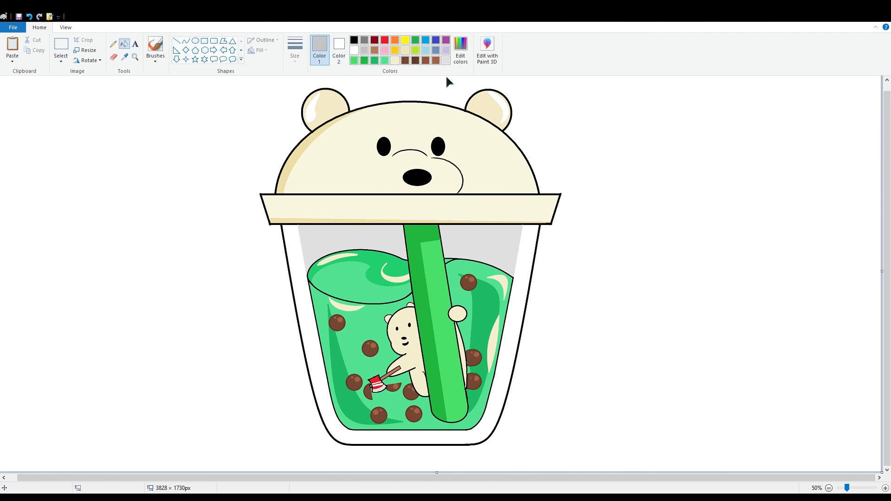
pyautogui.click(297, 260)
pyautogui.click(461, 50)
pyautogui.click(547, 206)
pyautogui.click(364, 326)
pyautogui.click(311, 321)
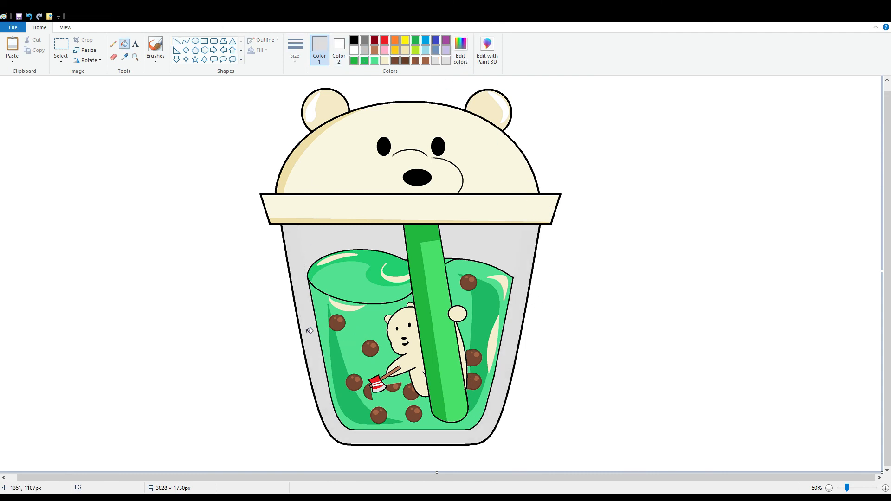
# Refill the cup wall around the liquid with white.
pyautogui.click(355, 50)
pyautogui.click(303, 255)
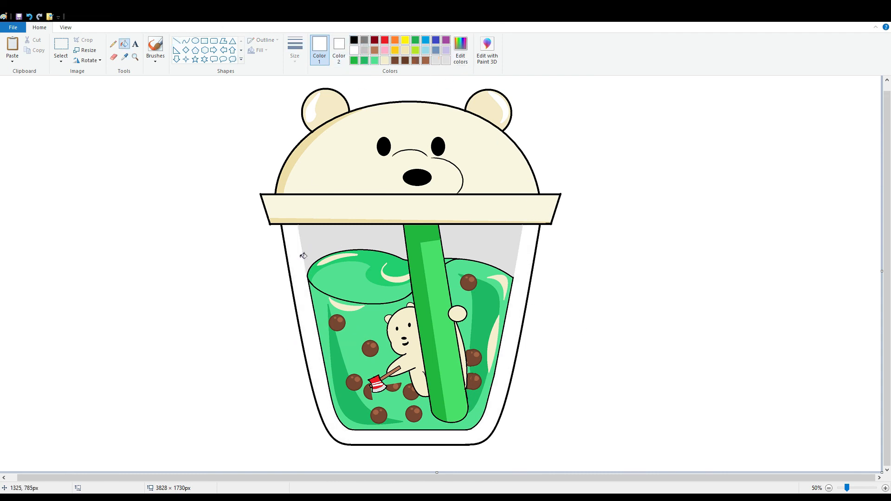
# Try filling the empty background around the cup with orange, gold and green in turn.
pyautogui.click(395, 40)
pyautogui.click(135, 183)
pyautogui.click(394, 50)
pyautogui.click(384, 94)
pyautogui.click(416, 40)
pyautogui.click(436, 92)
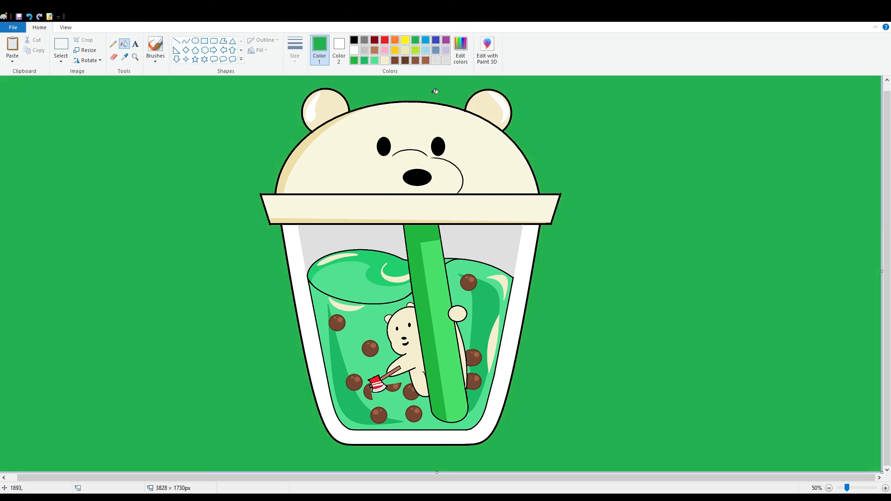
# Fill the whole background around the bear-shaped cup with lime green.
pyautogui.click(416, 50)
pyautogui.click(636, 180)
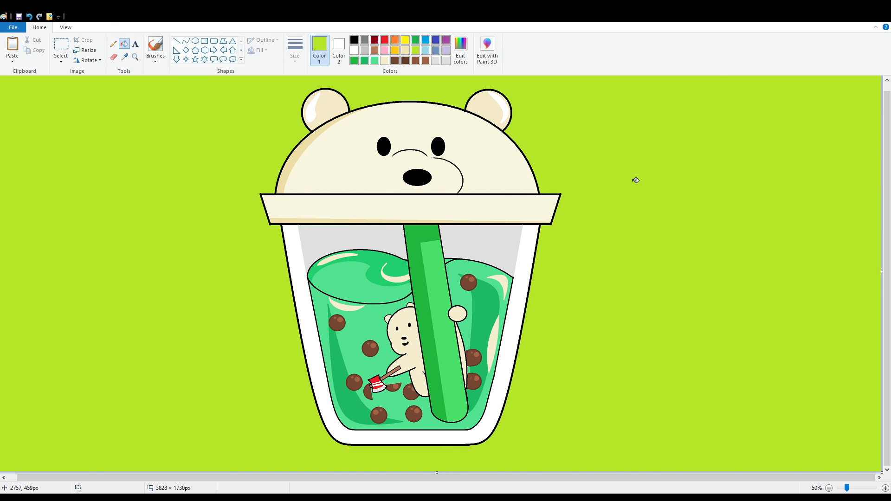